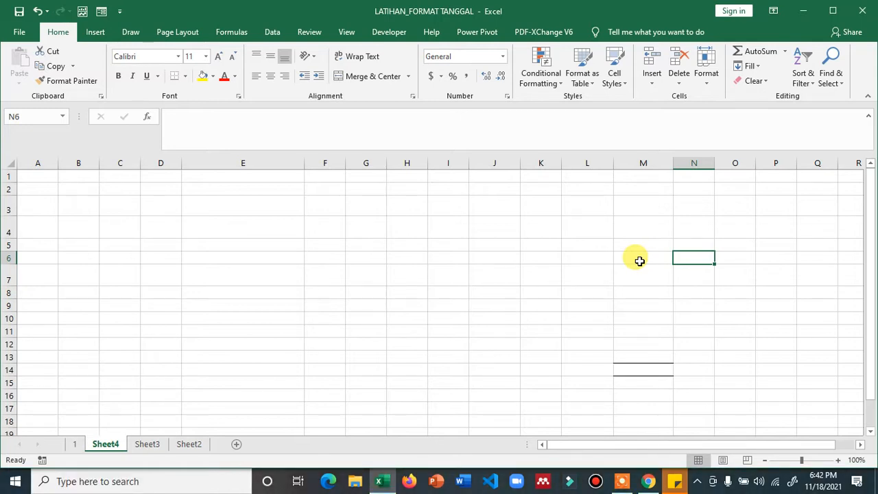
Enter the date 3/4/2021 in cell E4
{"action": "key", "text": "Left"}
{"action": "key", "text": "Left"}
{"action": "key", "text": "Left"}
{"action": "key", "text": "Left"}
{"action": "key", "text": "Left"}
{"action": "key", "text": "Left"}
{"action": "key", "text": "Left"}
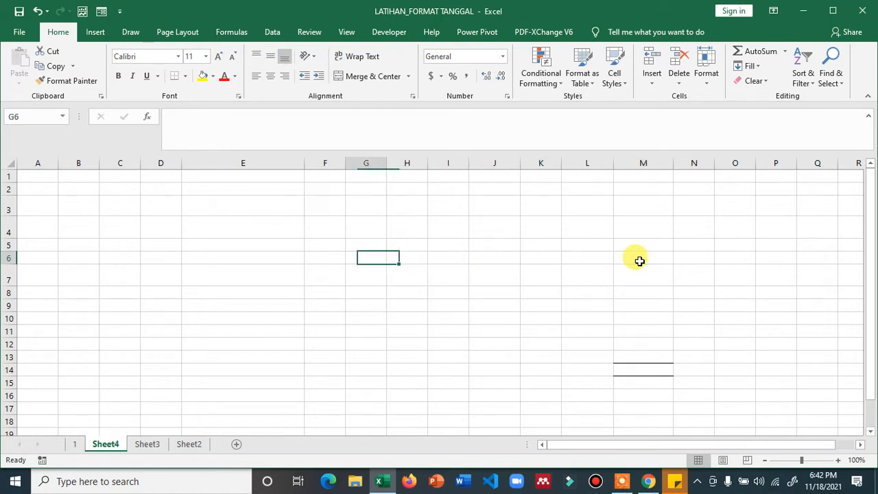
{"action": "key", "text": "Left"}
{"action": "key", "text": "Left"}
{"action": "key", "text": "Up"}
{"action": "key", "text": "Up"}
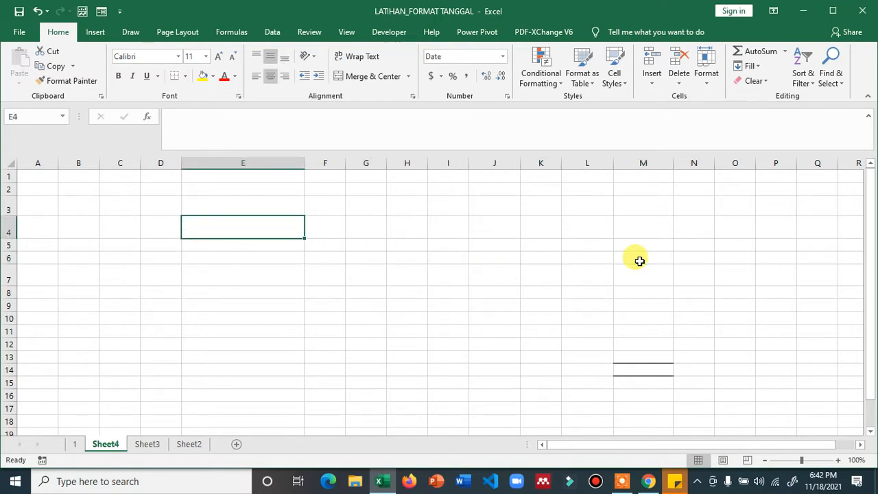
{"action": "type", "text": "3/4"}
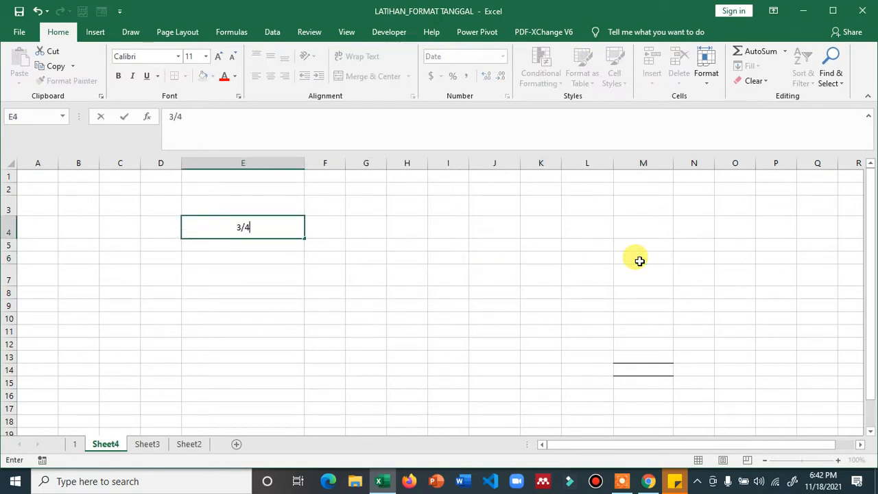
{"action": "type", "text": "/2021"}
{"action": "key", "text": "Return"}
{"action": "key", "text": "Up"}
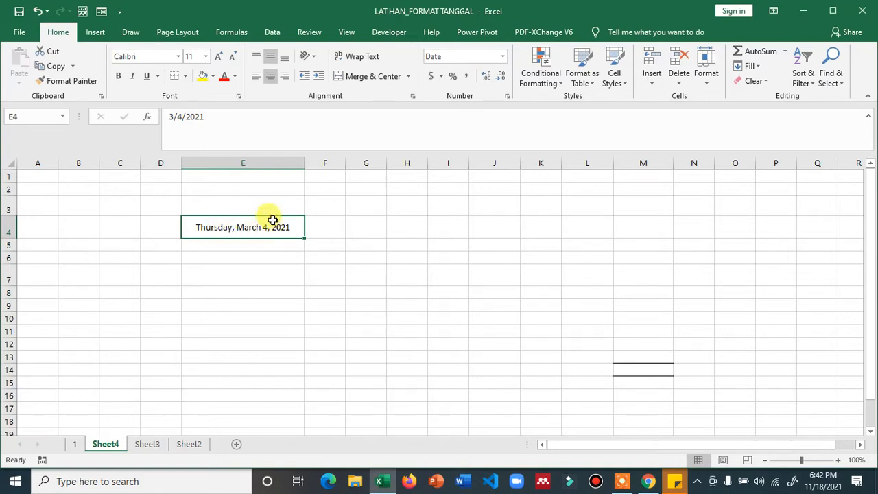
Format the date in E4 as Short Date and switch it back to Long Date
{"action": "left_click", "coordinate": [502, 57]}
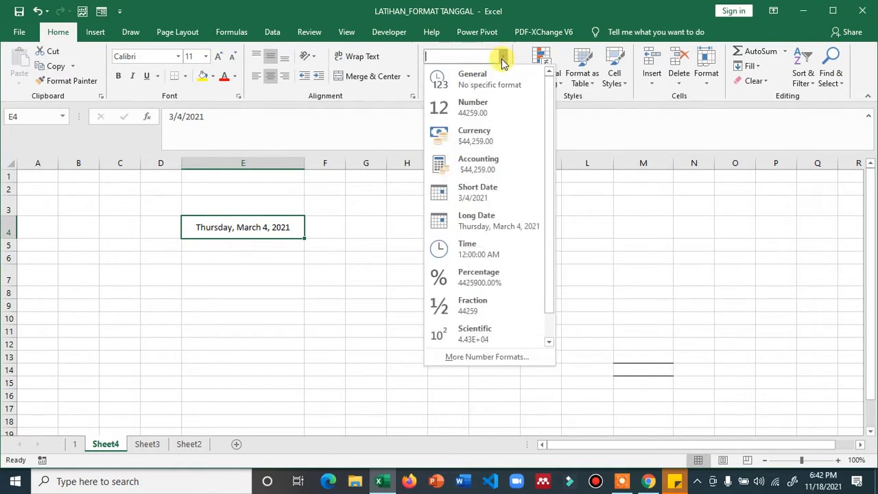
{"action": "left_click", "coordinate": [490, 196]}
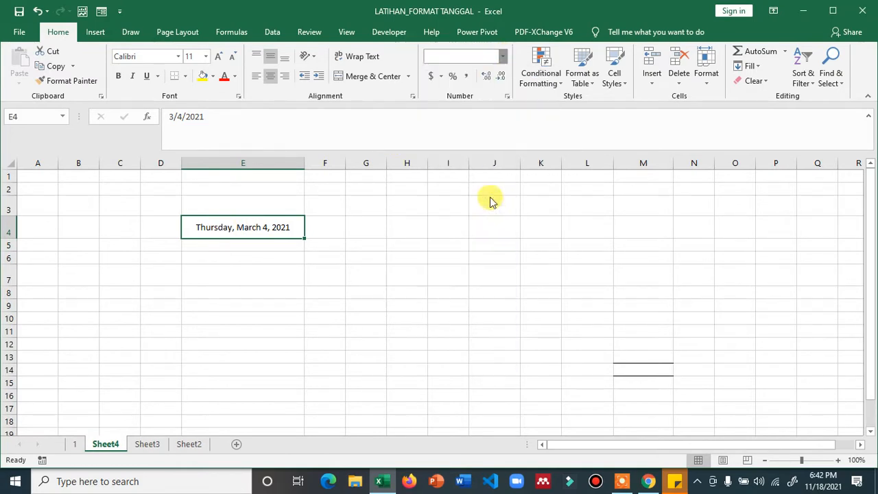
{"action": "left_click", "coordinate": [381, 257]}
{"action": "left_click", "coordinate": [278, 232]}
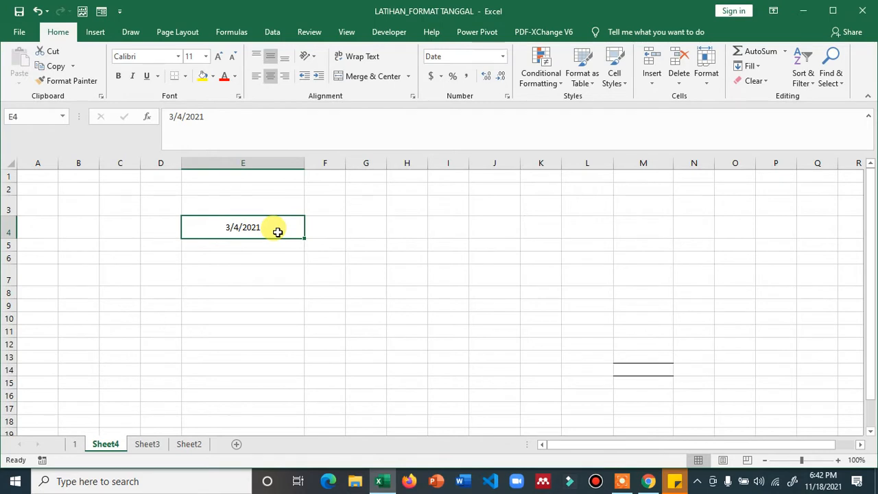
{"action": "left_click", "coordinate": [502, 56]}
{"action": "left_click", "coordinate": [495, 225]}
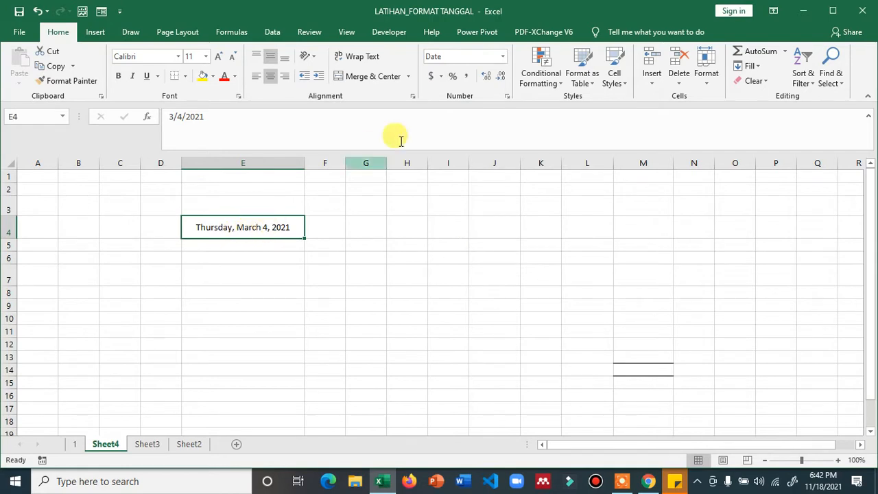
Apply the first 14-Mar-12 date type to E4 and return the cell to the Long Date format
{"action": "left_click", "coordinate": [509, 97]}
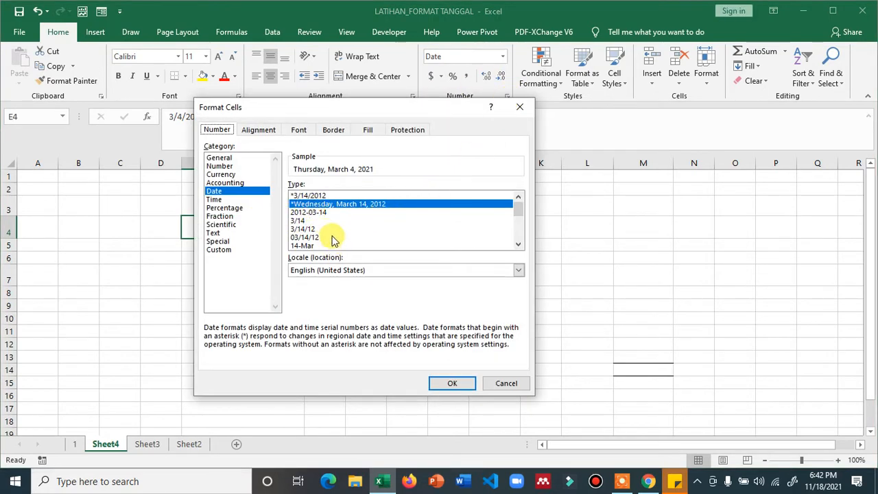
{"action": "scroll", "coordinate": [331, 230], "scroll_direction": "down", "scroll_amount": 3}
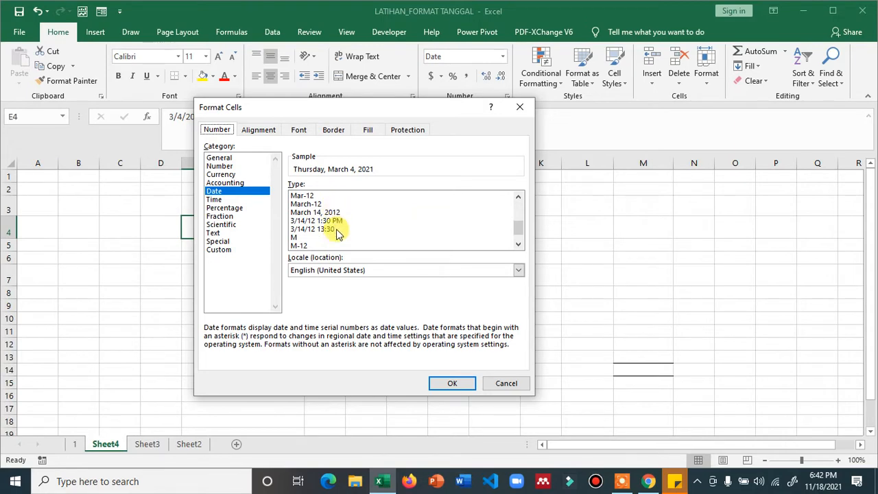
{"action": "scroll", "coordinate": [333, 214], "scroll_direction": "up", "scroll_amount": 1}
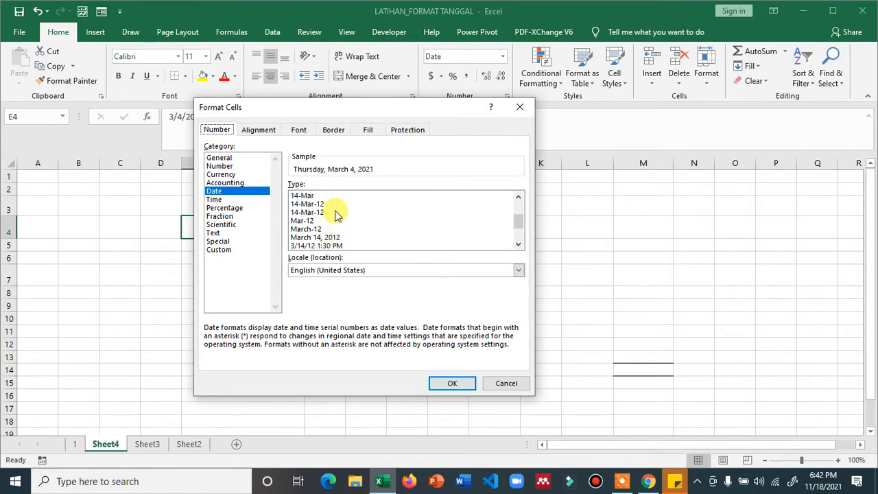
{"action": "left_click", "coordinate": [317, 205]}
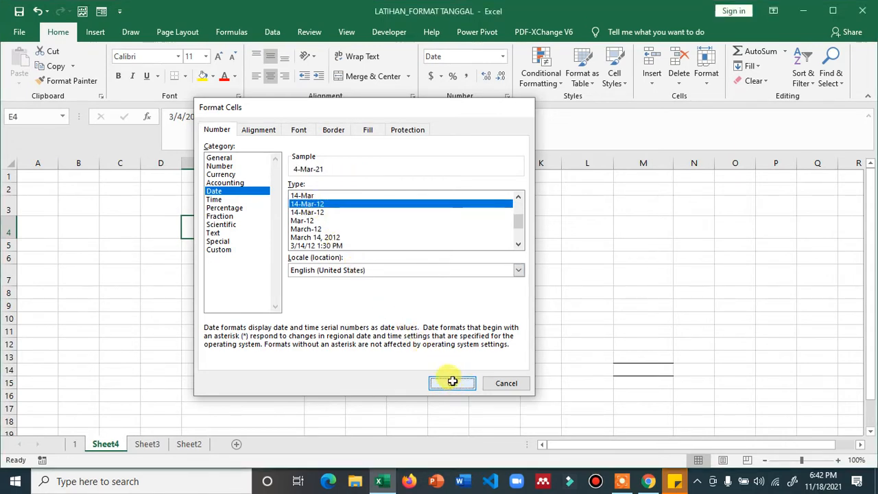
{"action": "left_click", "coordinate": [453, 381]}
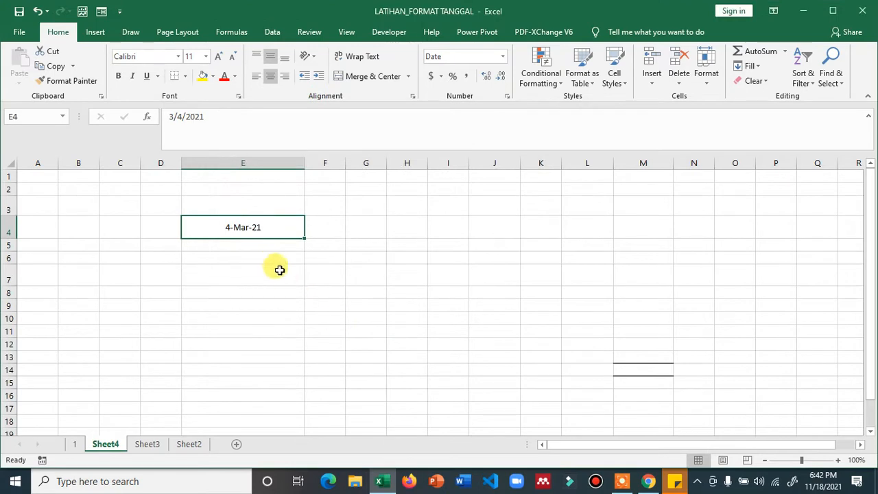
{"action": "left_click", "coordinate": [501, 58]}
{"action": "left_click", "coordinate": [502, 230]}
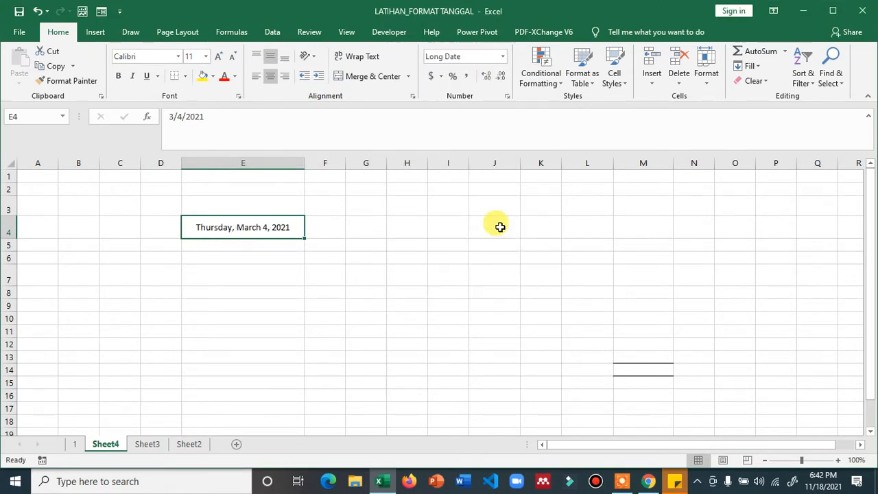
{"action": "left_click", "coordinate": [360, 256]}
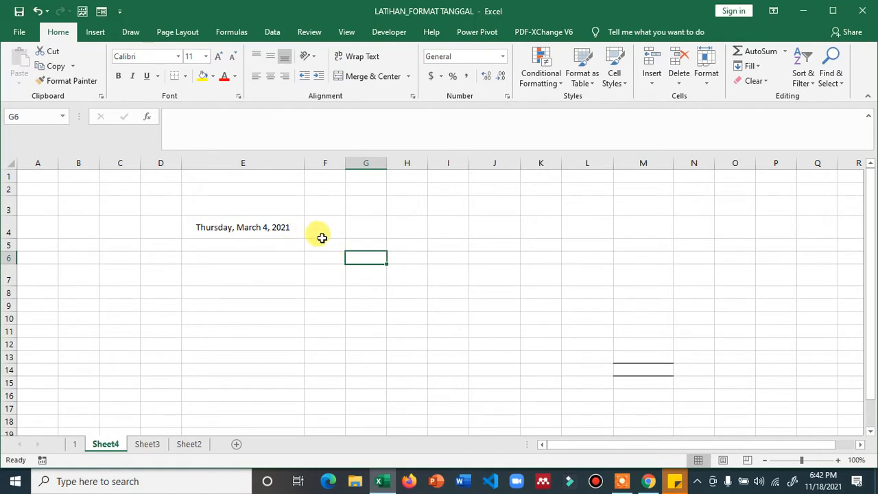
{"action": "left_click", "coordinate": [358, 205]}
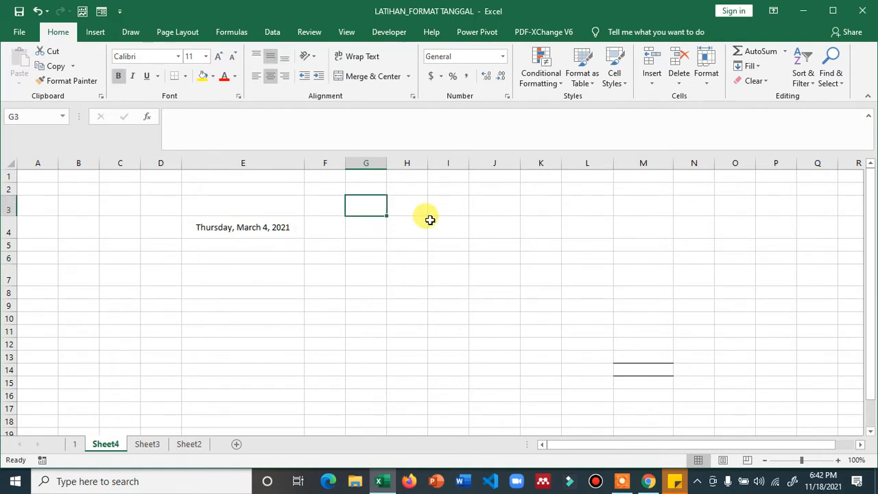
{"action": "key", "text": "Left"}
{"action": "key", "text": "Left"}
{"action": "key", "text": "Down"}
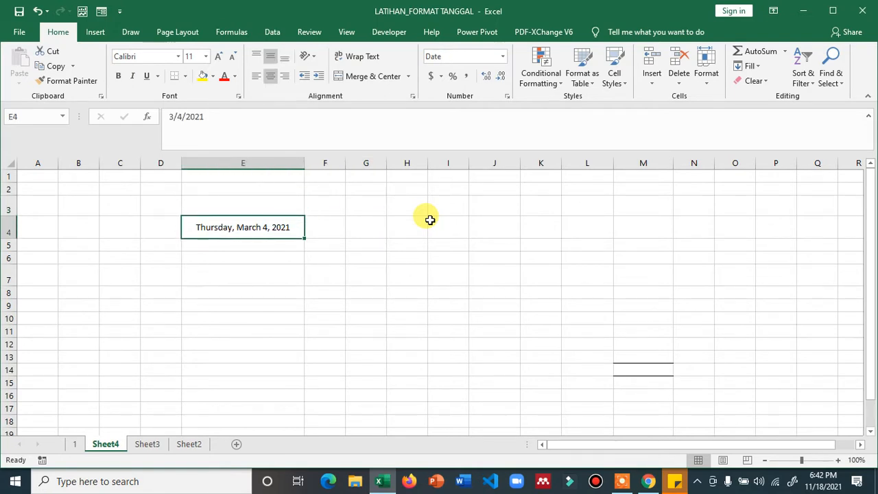
Enter the heading TAHUN in cell G3
{"action": "key", "text": "Right"}
{"action": "key", "text": "Up"}
{"action": "key", "text": "Right"}
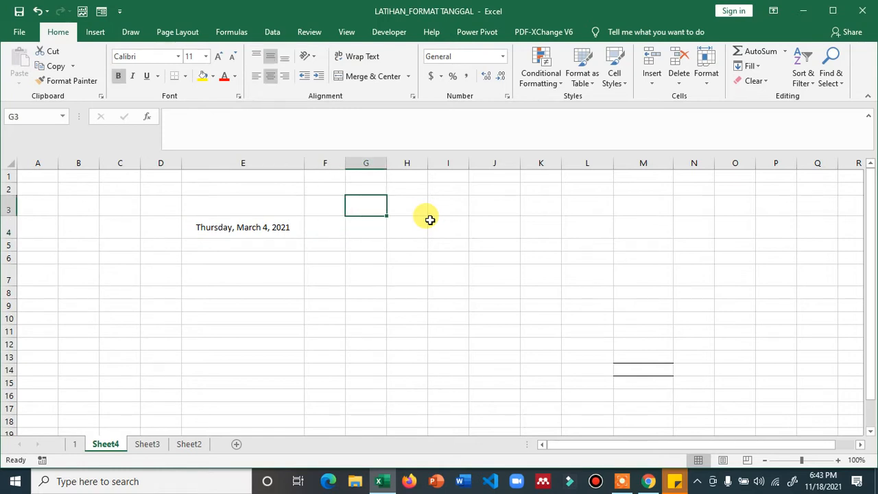
{"action": "type", "text": "tah"}
{"action": "key", "text": "BackSpace"}
{"action": "key", "text": "BackSpace"}
{"action": "key", "text": "BackSpace"}
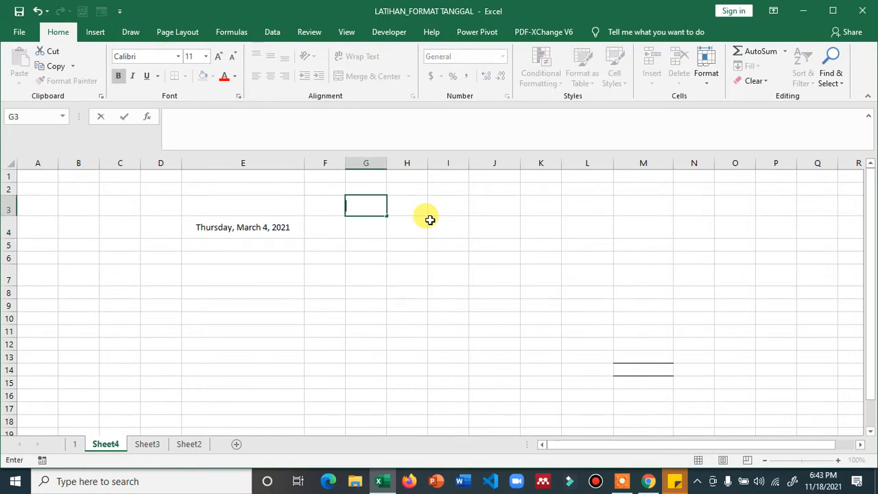
{"action": "type", "text": "TAHUN"}
{"action": "key", "text": "Return"}
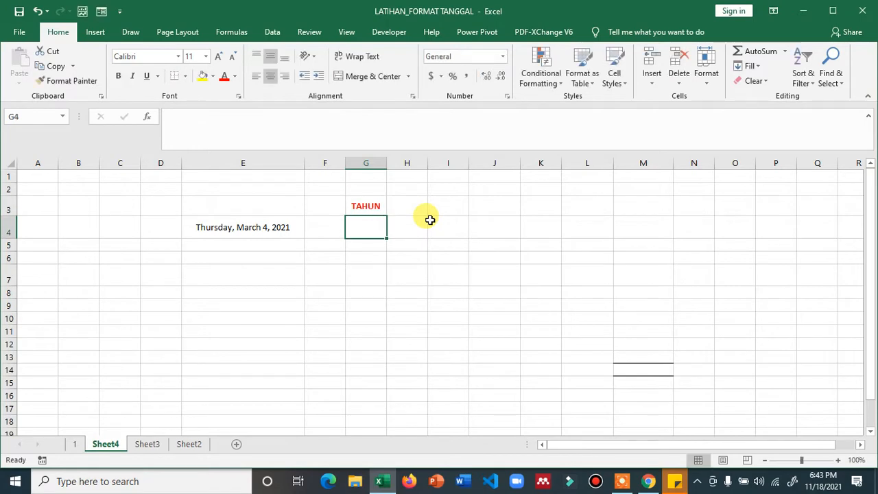
Add the headings BULAN in H3 and TANGGAL in I3
{"action": "key", "text": "Up"}
{"action": "key", "text": "Right"}
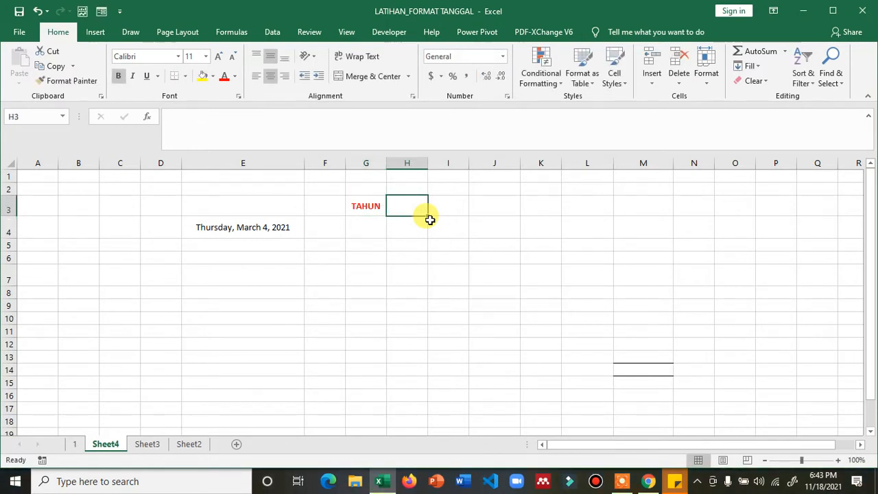
{"action": "type", "text": "BULAN"}
{"action": "key", "text": "Return"}
{"action": "key", "text": "Right"}
{"action": "key", "text": "Up"}
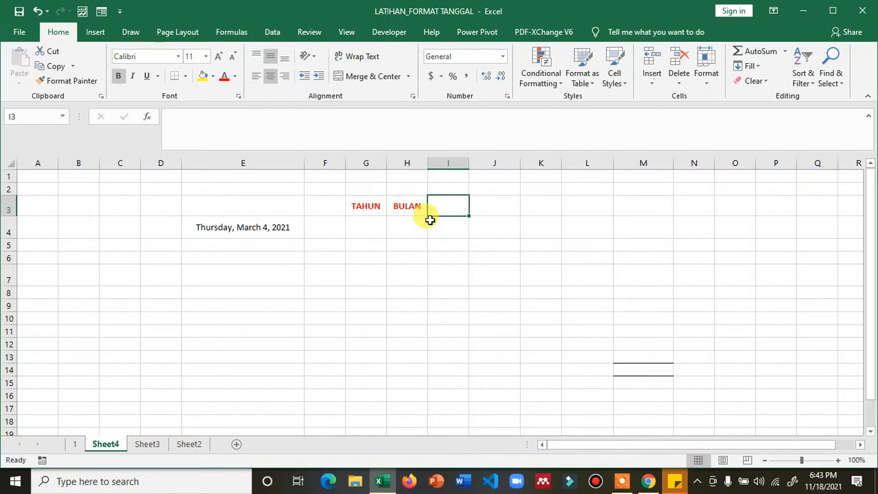
{"action": "type", "text": "TANGGAL"}
{"action": "key", "text": "Return"}
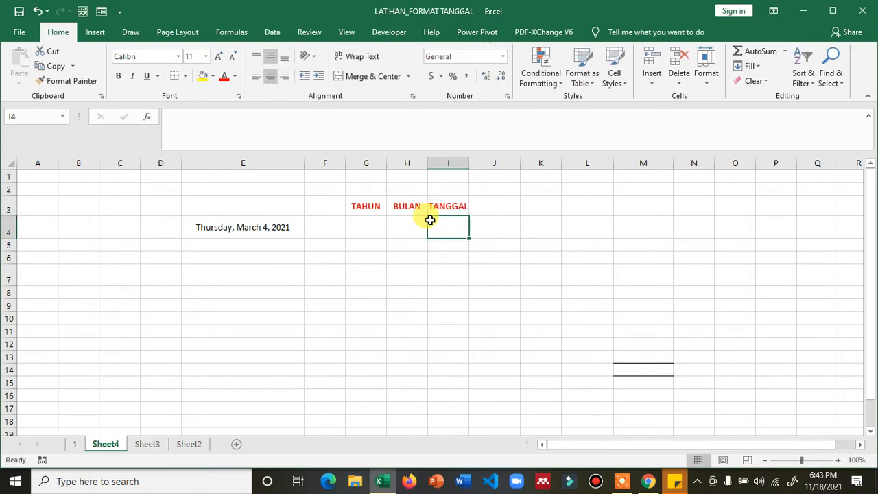
Extract the year under TAHUN by entering =YEAR(E4) in G4
{"action": "key", "text": "Left"}
{"action": "key", "text": "Left"}
{"action": "type", "text": "=YEAR("}
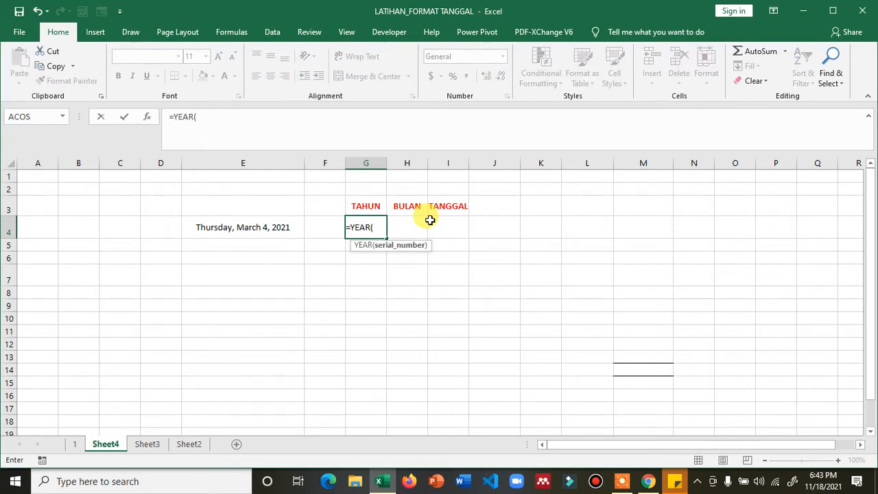
{"action": "key", "text": "Left"}
{"action": "key", "text": "Left"}
{"action": "type", "text": ")"}
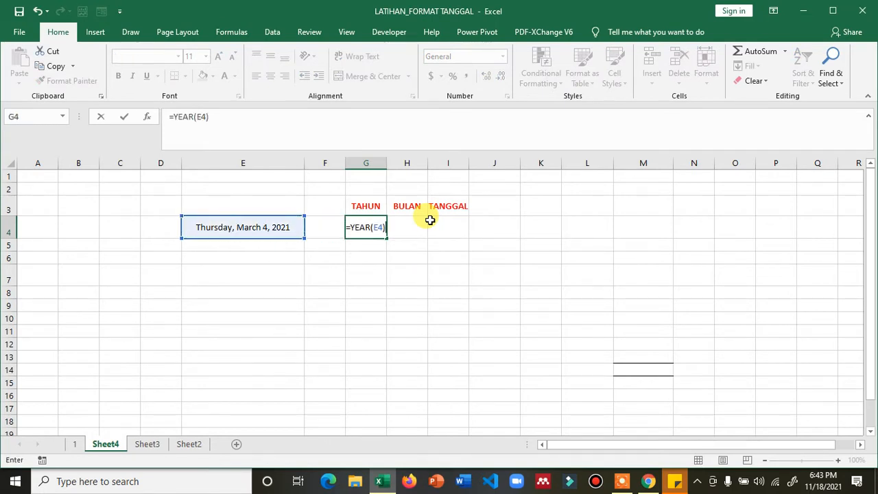
{"action": "key", "text": "Return"}
Extract the month under BULAN with a MONTH formula in H4 that refers to E4
{"action": "key", "text": "Up"}
{"action": "key", "text": "Right"}
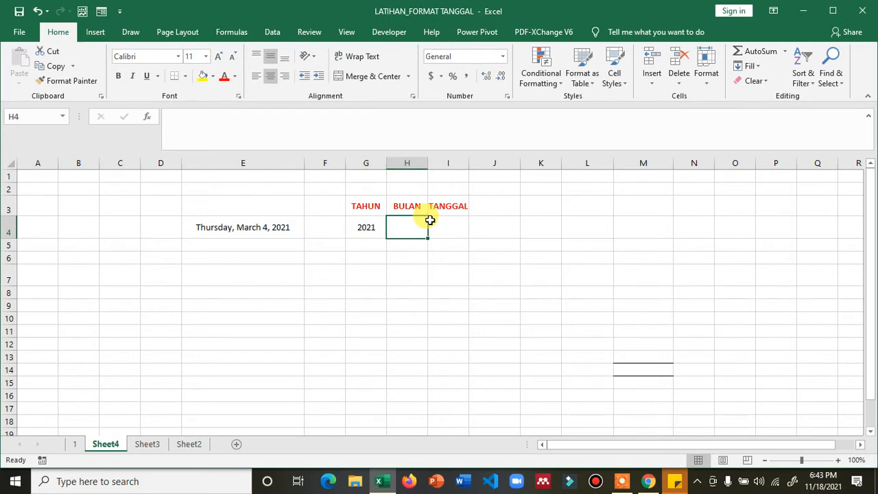
{"action": "type", "text": "=MONT"}
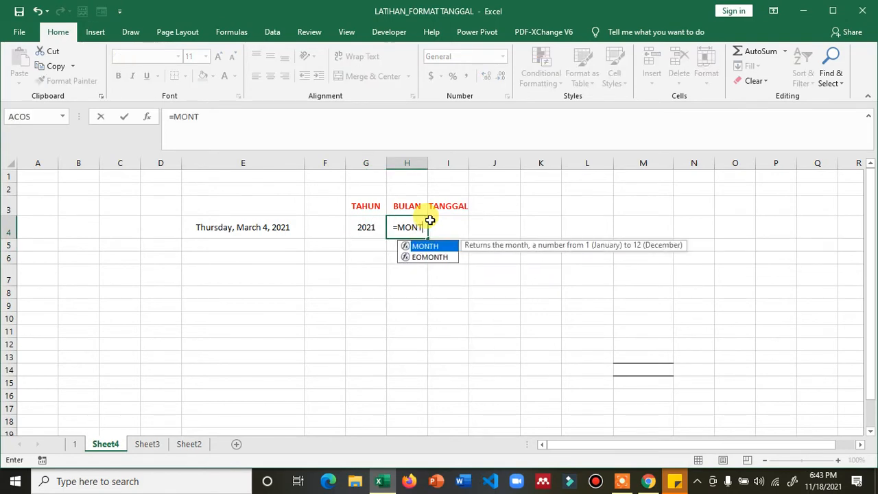
{"action": "type", "text": "H("}
{"action": "key", "text": "Left"}
{"action": "key", "text": "Left"}
{"action": "key", "text": "Left"}
{"action": "key", "text": "Left"}
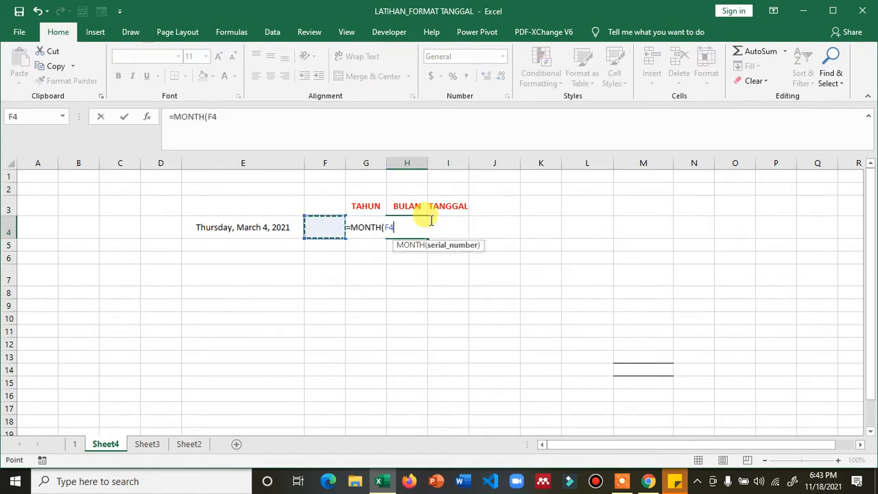
{"action": "key", "text": "Right"}
{"action": "key", "text": "Return"}
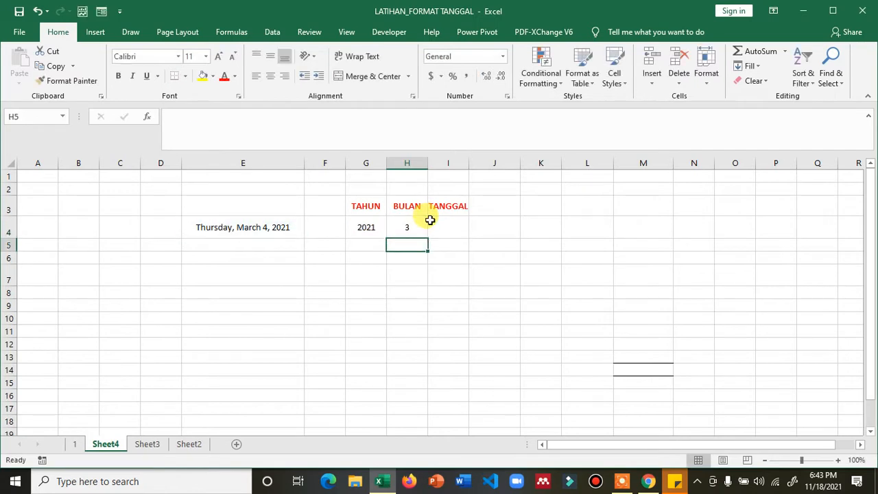
Extract the day under TANGGAL with a DAY formula in I4 that refers to E4
{"action": "left_click", "coordinate": [427, 220]}
{"action": "left_click", "coordinate": [431, 220]}
{"action": "type", "text": "="}
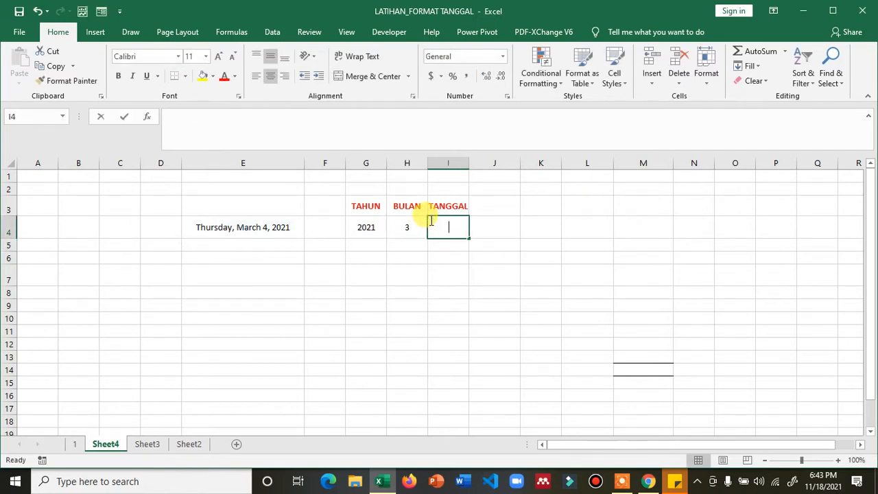
{"action": "type", "text": "DAT"}
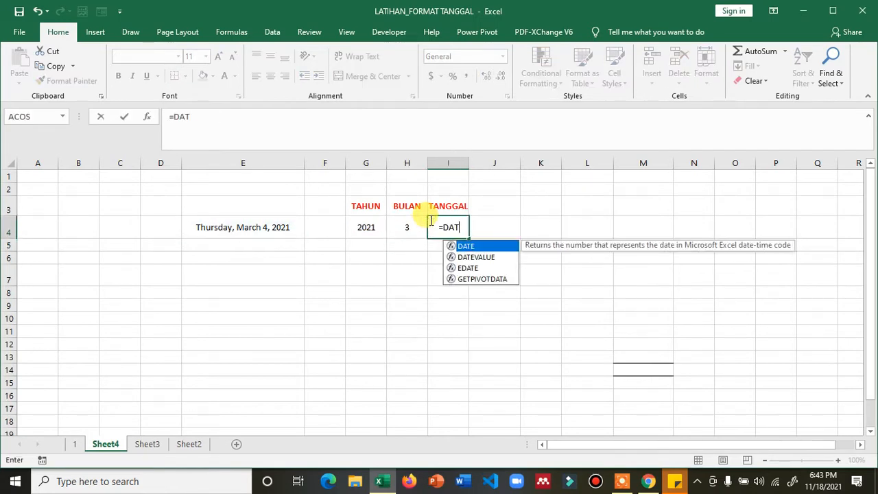
{"action": "key", "text": "BackSpace"}
{"action": "type", "text": "Y("}
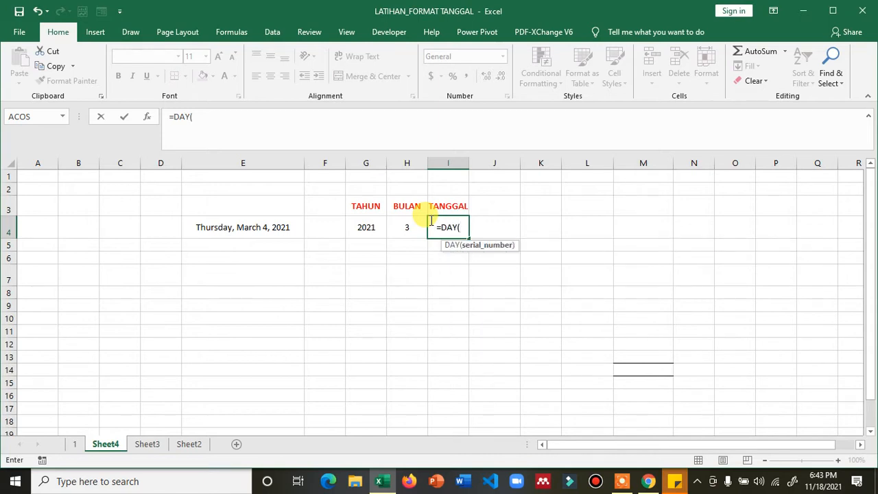
{"action": "key", "text": "Left"}
{"action": "key", "text": "Left"}
{"action": "key", "text": "Left"}
{"action": "key", "text": "Left"}
{"action": "key", "text": "Return"}
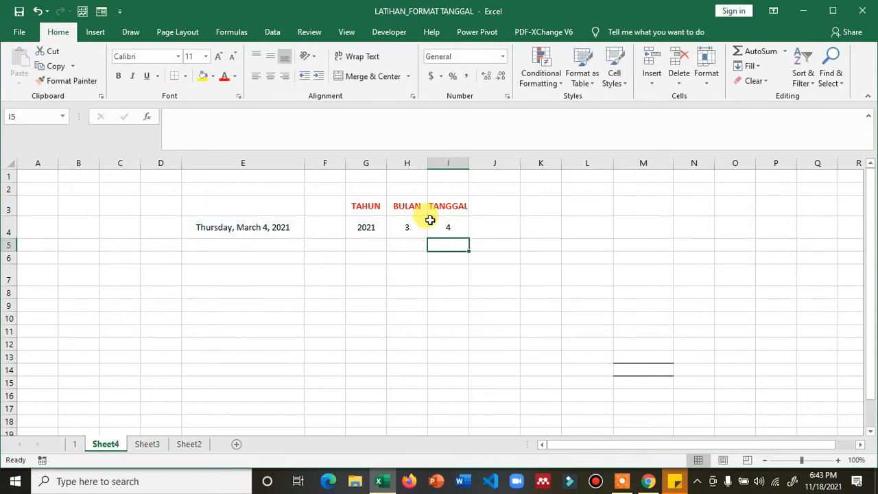
Review the day, month and year formulas from I4 back to G4
{"action": "left_click", "coordinate": [430, 220]}
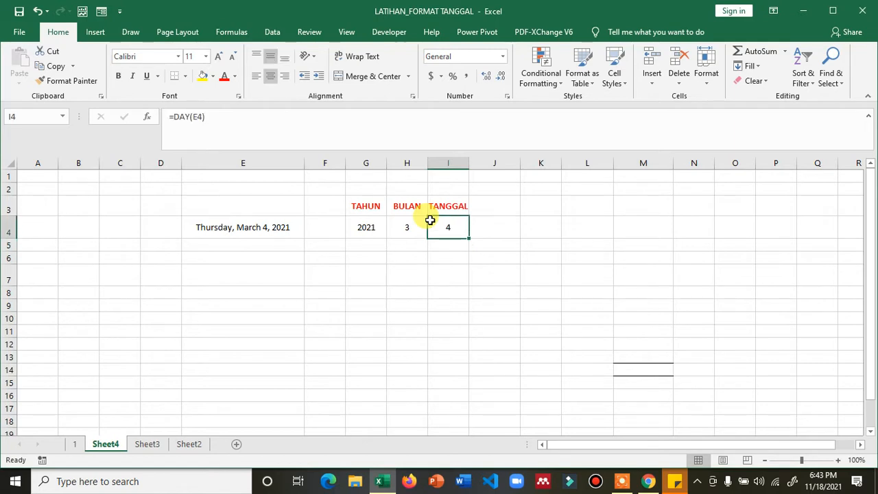
{"action": "key", "text": "Left"}
{"action": "key", "text": "Left"}
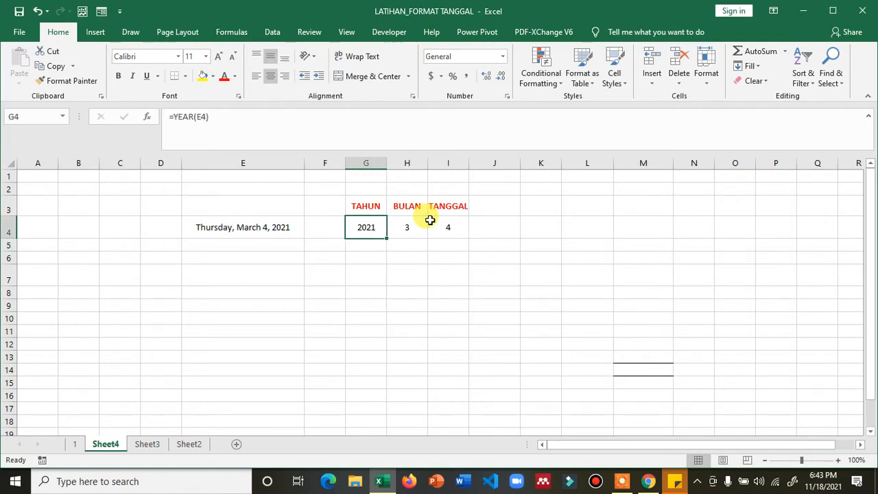
Add the heading HARI in J3, beside TANGGAL
{"action": "key", "text": "Right"}
{"action": "key", "text": "Right"}
{"action": "key", "text": "Right"}
{"action": "key", "text": "Up"}
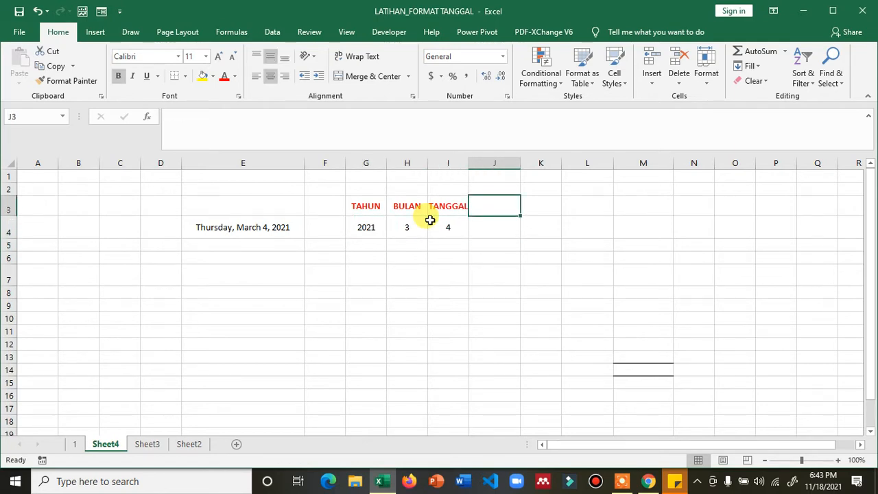
{"action": "type", "text": "HARI"}
{"action": "key", "text": "Return"}
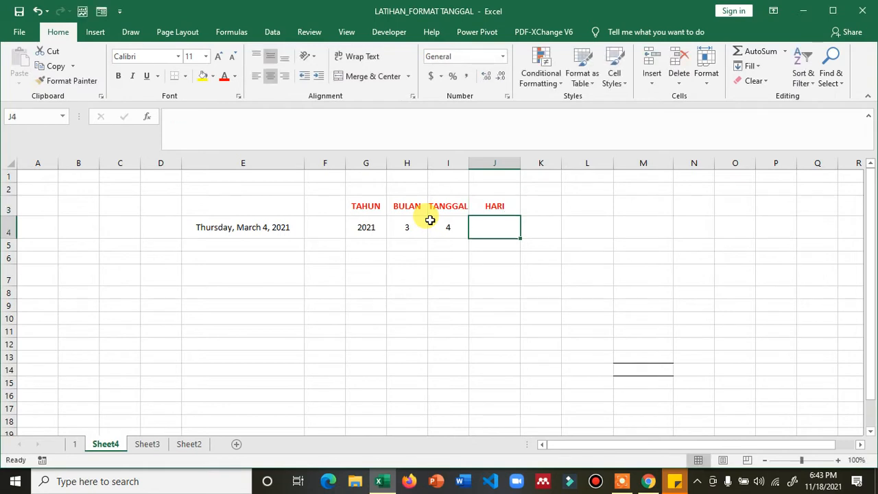
Enter =DAY(E4) in J4 under HARI
{"action": "type", "text": "=DAY"}
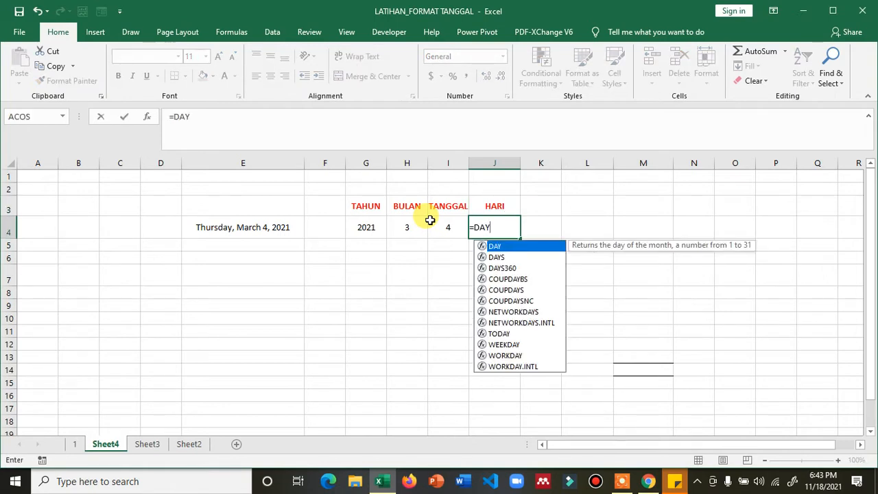
{"action": "type", "text": "*"}
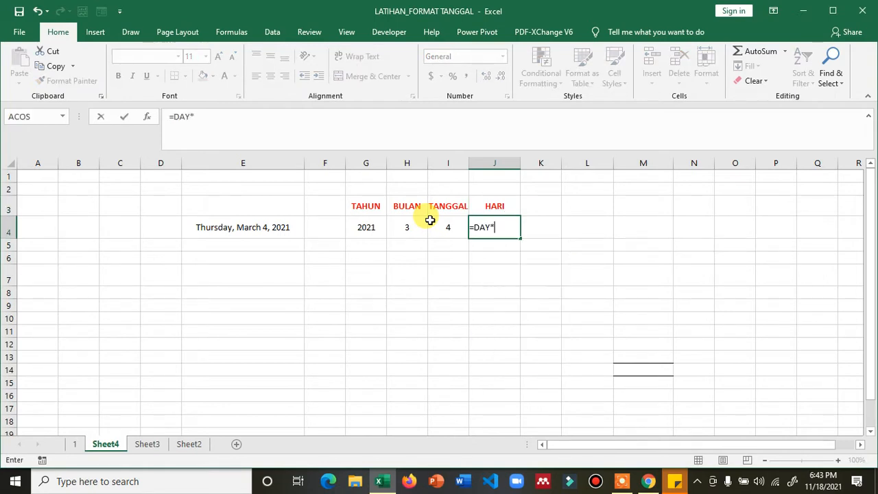
{"action": "key", "text": "BackSpace"}
{"action": "type", "text": "("}
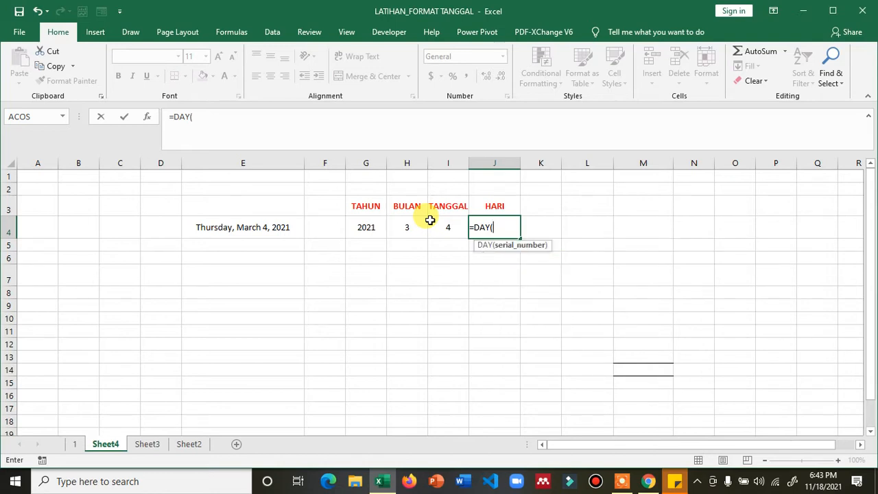
{"action": "key", "text": "Left"}
{"action": "key", "text": "Left"}
{"action": "key", "text": "Left"}
{"action": "key", "text": "Left"}
{"action": "key", "text": "Left"}
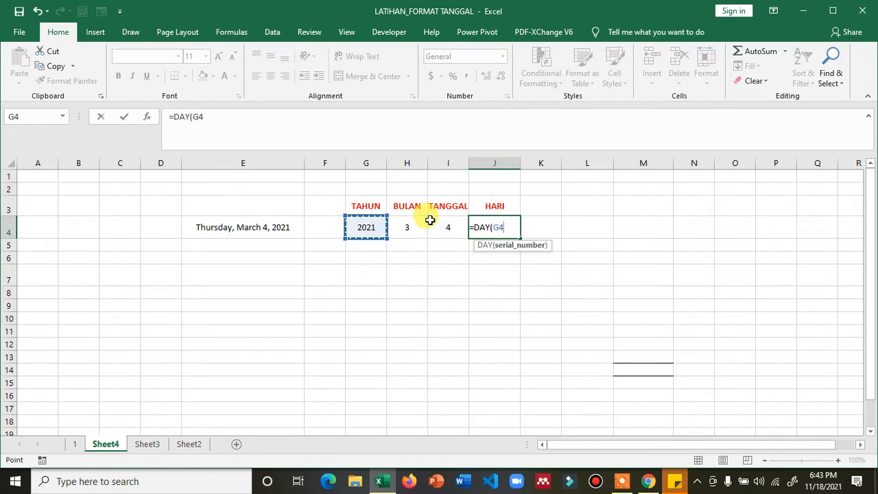
{"action": "type", "text": ")"}
{"action": "key", "text": "Return"}
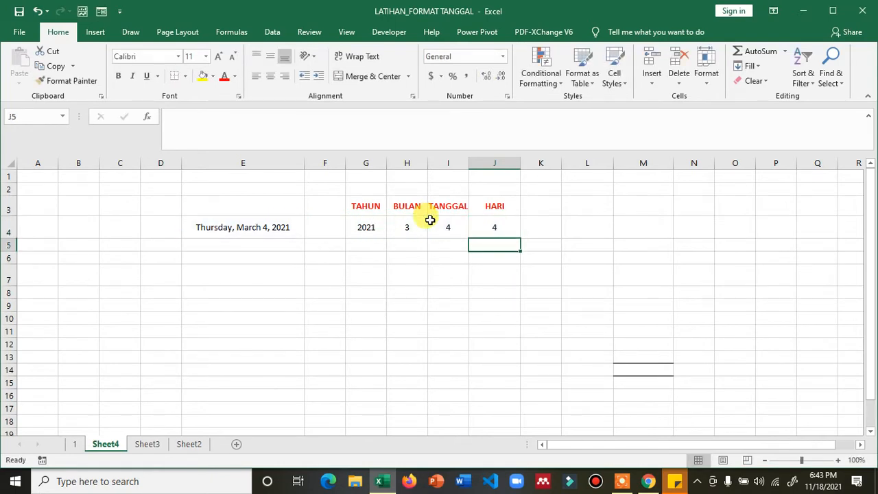
Wrap the DAY formula in J4 in a TEXT function with the format "dddd", giving =TEXT(DAY(E4),"dddd")
{"action": "key", "text": "Up"}
{"action": "key", "text": "F2"}
{"action": "key", "text": "ctrl+Left"}
{"action": "key", "text": "ctrl+Left"}
{"action": "key", "text": "ctrl+Left"}
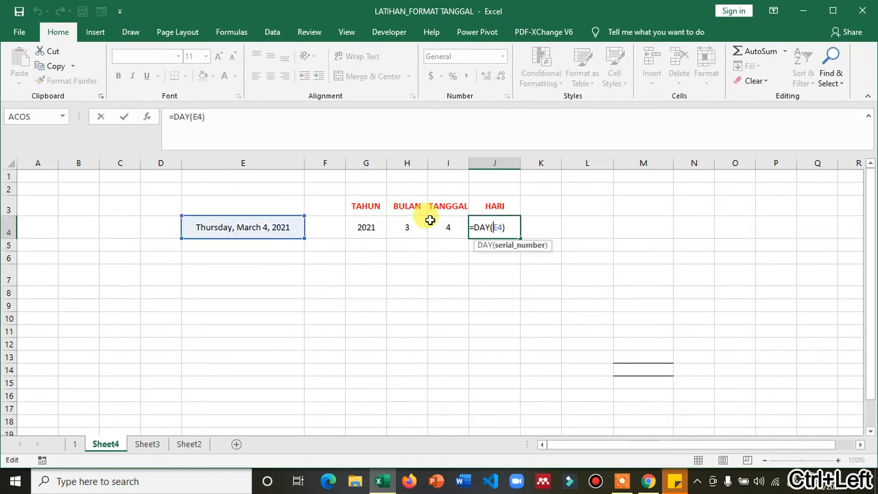
{"action": "type", "text": "TEXT("}
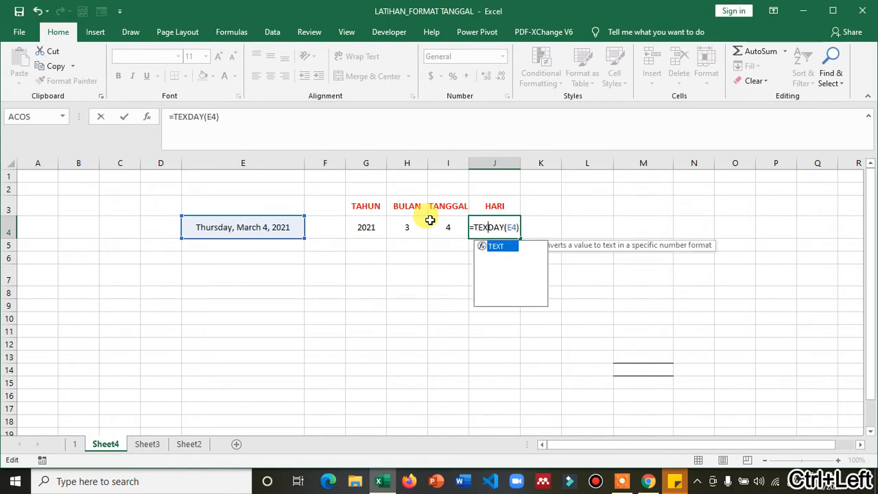
{"action": "key", "text": "ctrl+Right"}
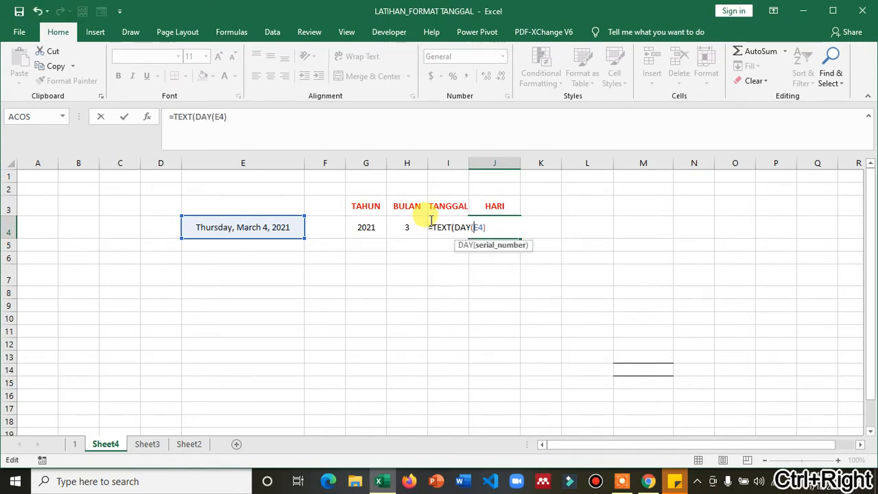
{"action": "key", "text": "ctrl+Right"}
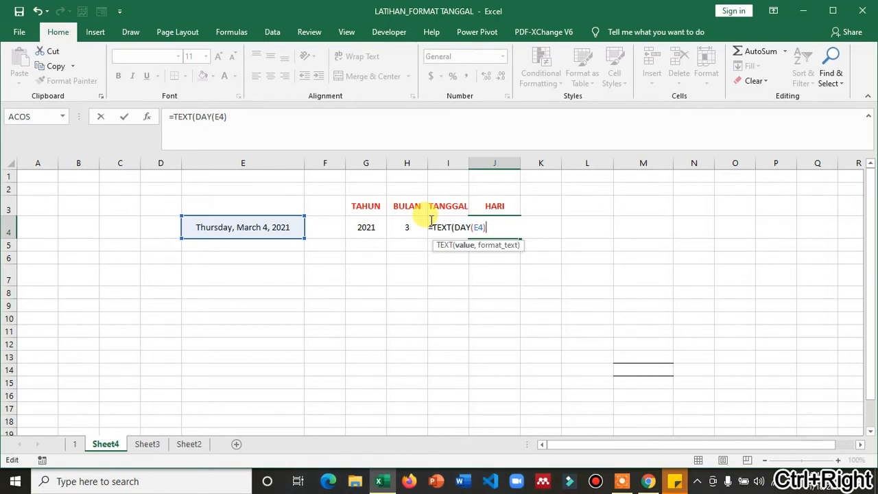
{"action": "type", "text": ","}
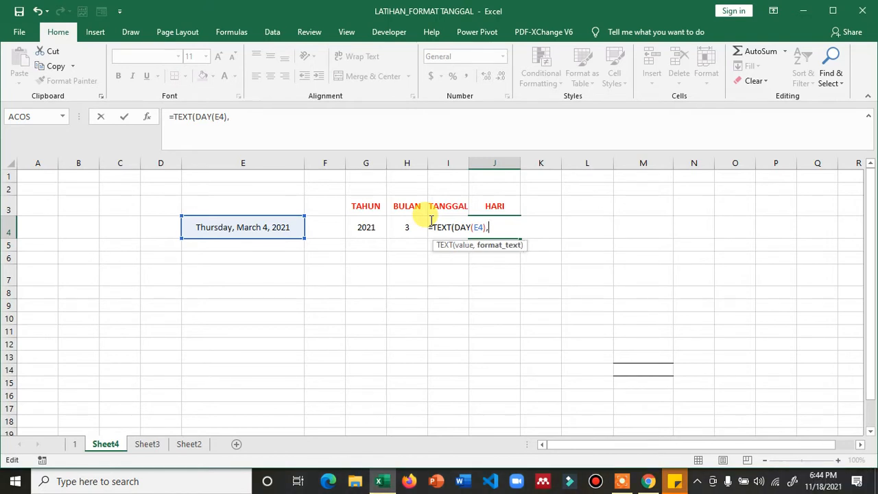
{"action": "type", "text": "\"dddd\")"}
{"action": "key", "text": "Return"}
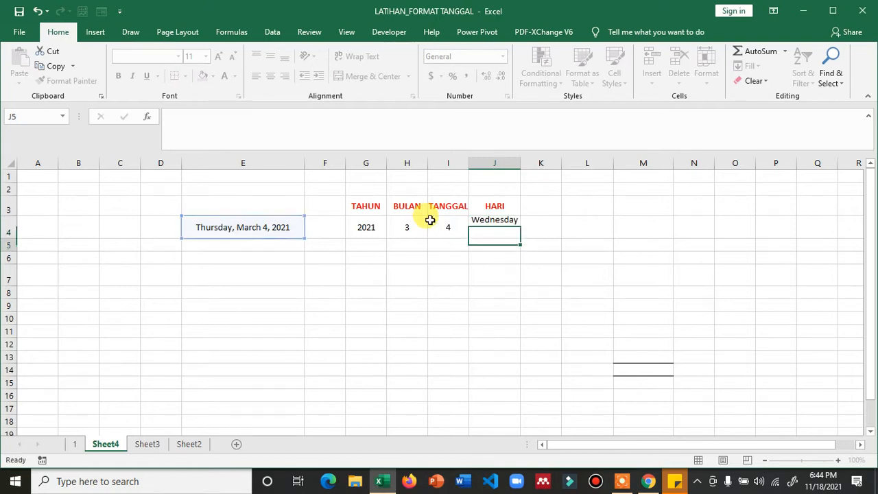
Shorten the format code in J4's TEXT(DAY(E4)) formula to "ddd" and check the edited formula
{"action": "key", "text": "Up"}
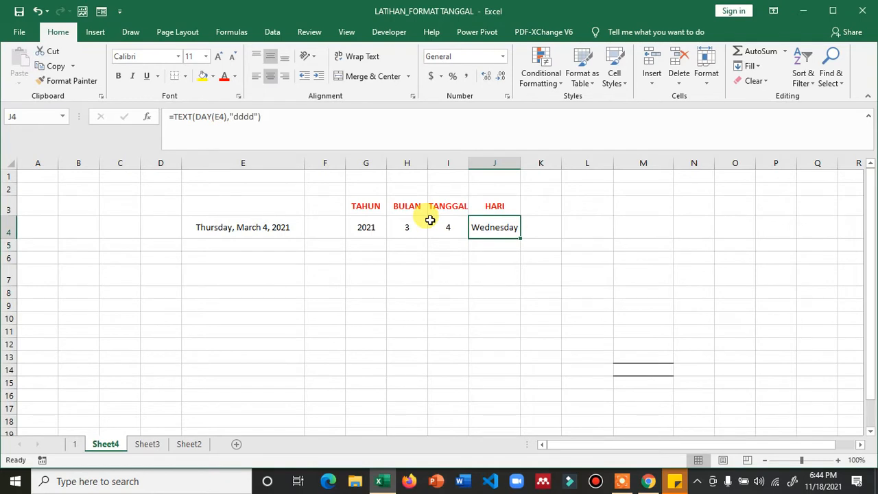
{"action": "key", "text": "F2"}
{"action": "key", "text": "BackSpace"}
{"action": "key", "text": "Return"}
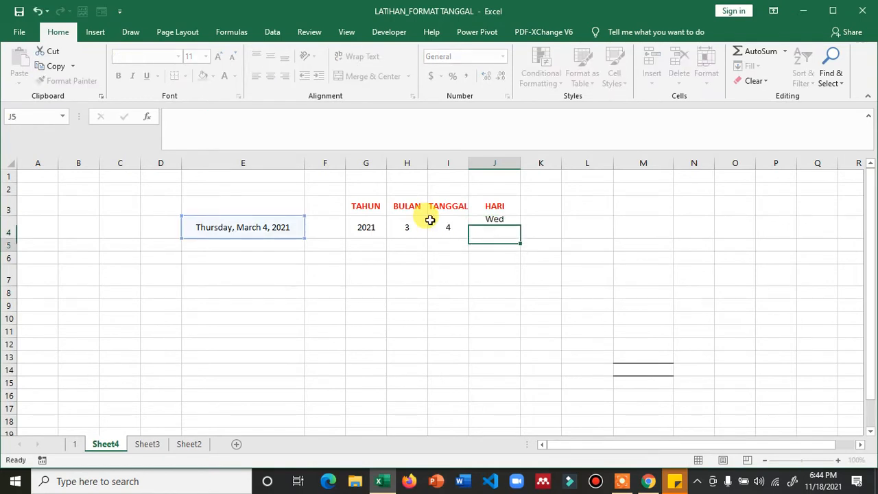
{"action": "key", "text": "Up"}
{"action": "key", "text": "F2"}
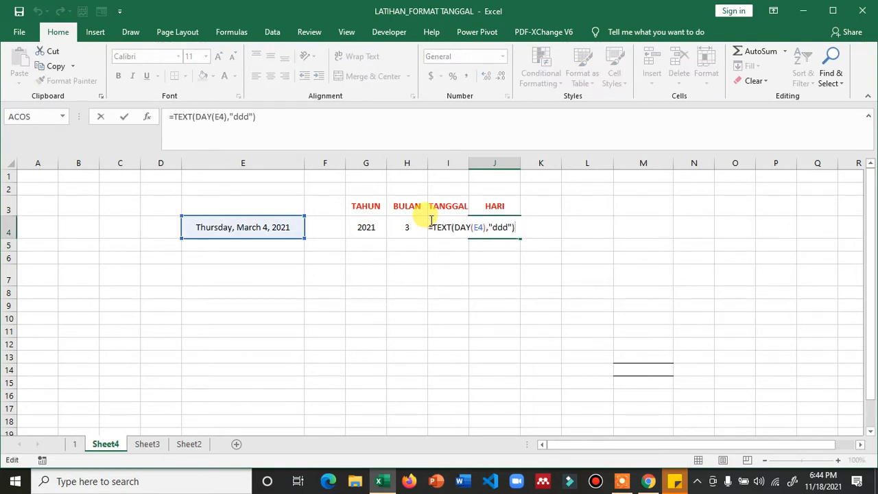
{"action": "key", "text": "Escape"}
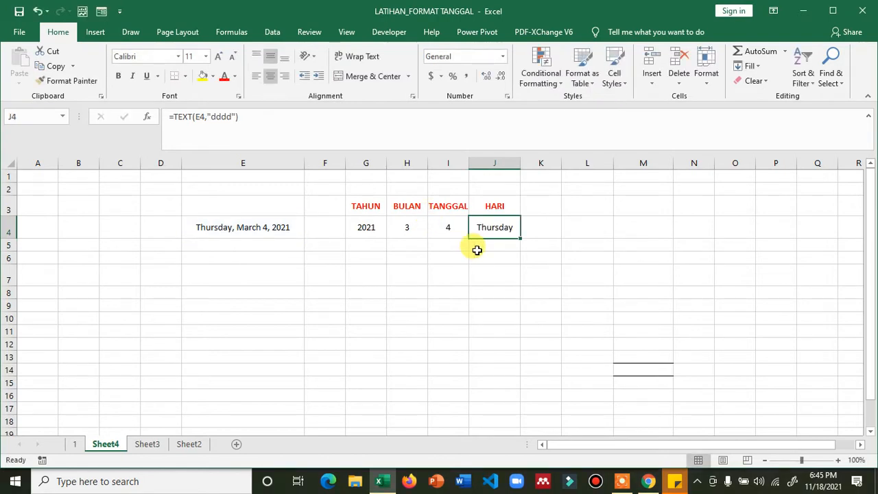
Replace the formula in J4 with =TEXT(E4,"dddd") to get the full weekday name directly from the date
{"action": "type", "text": "="}
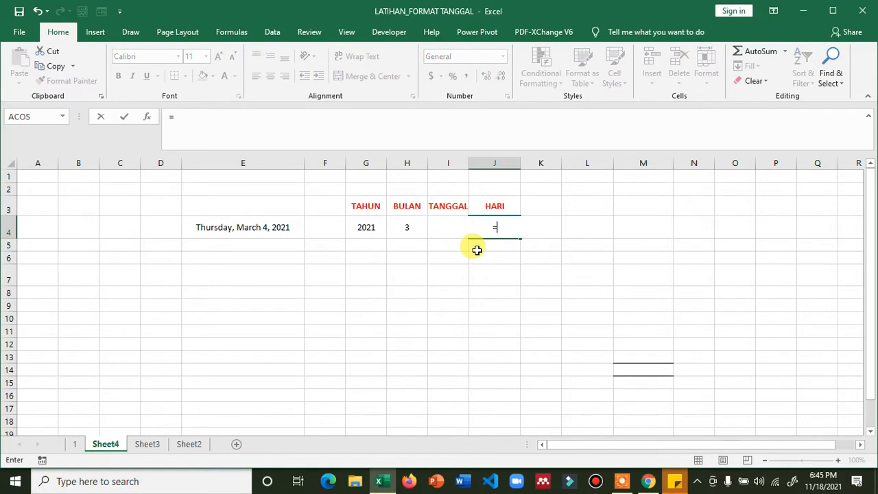
{"action": "type", "text": "text("}
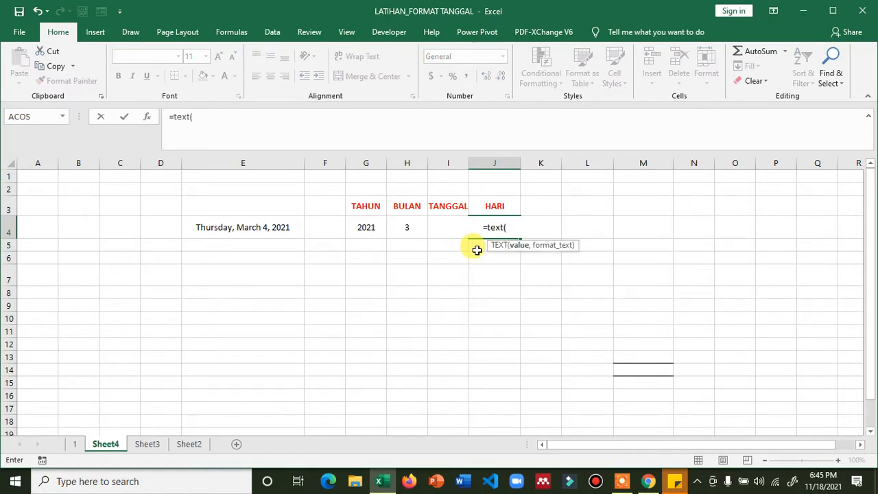
{"action": "key", "text": "Left"}
{"action": "key", "text": "Left"}
{"action": "key", "text": "Left"}
{"action": "key", "text": "Left"}
{"action": "key", "text": "Left"}
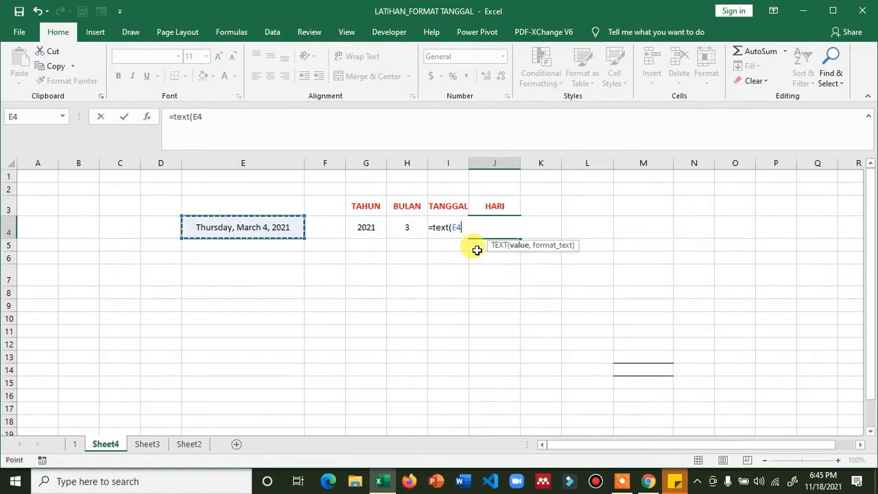
{"action": "type", "text": ",\""}
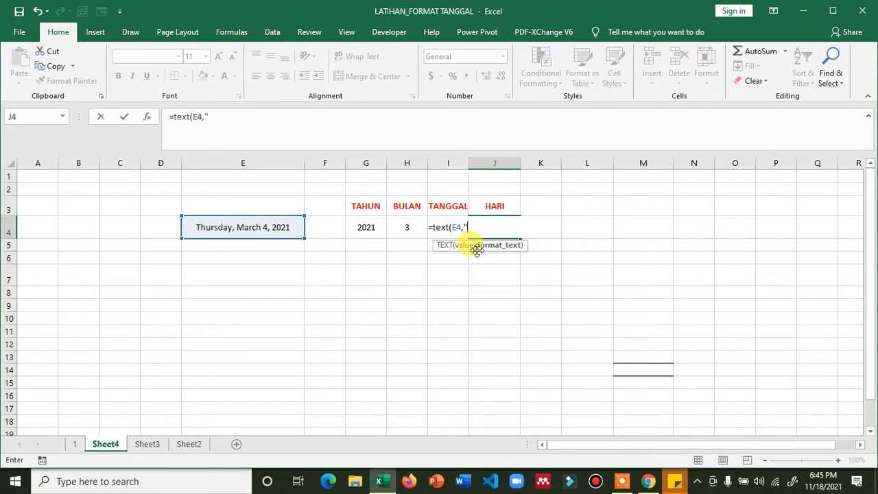
{"action": "type", "text": "dddd\")"}
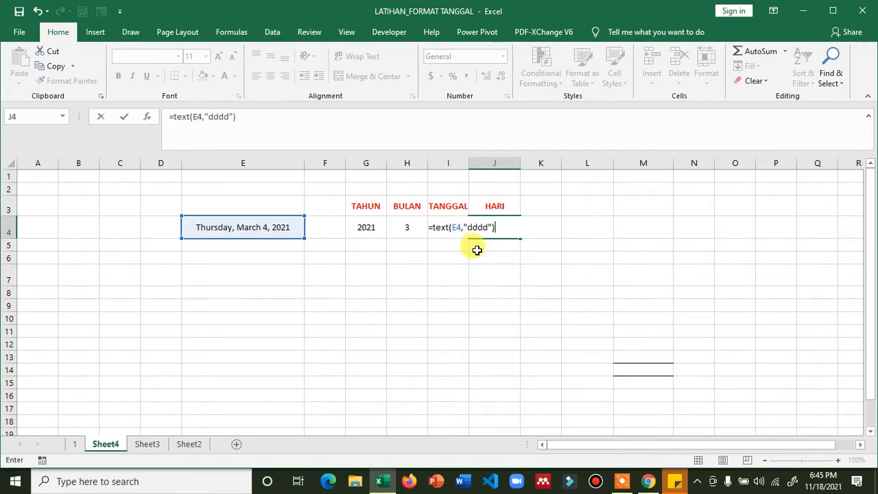
{"action": "key", "text": "Return"}
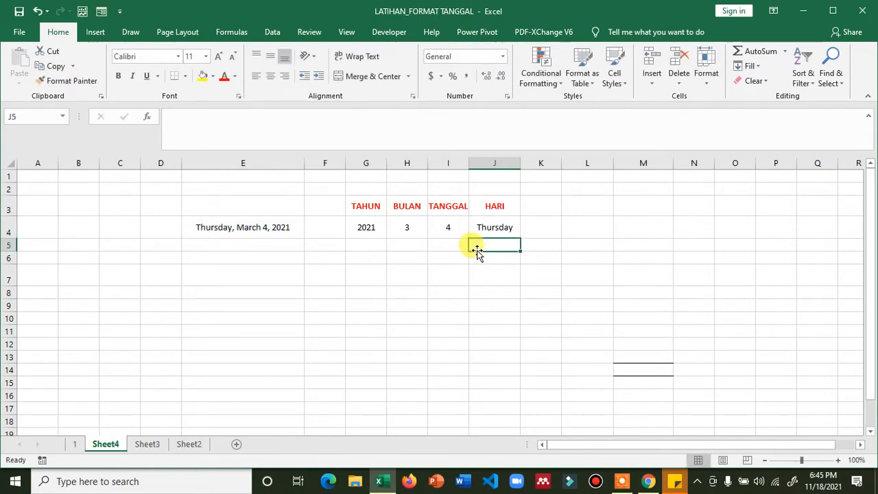
Change the TEXT format code in J4 to "ddd" for the abbreviated weekday name
{"action": "key", "text": "Up"}
{"action": "key", "text": "F2"}
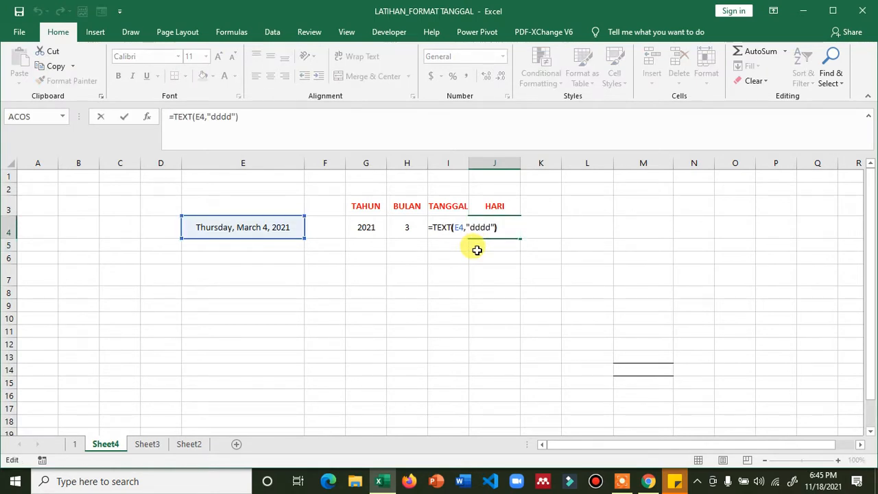
{"action": "key", "text": "Left"}
{"action": "key", "text": "Left"}
{"action": "key", "text": "shift+Left"}
{"action": "key", "text": "shift+Left"}
{"action": "key", "text": "shift+Left"}
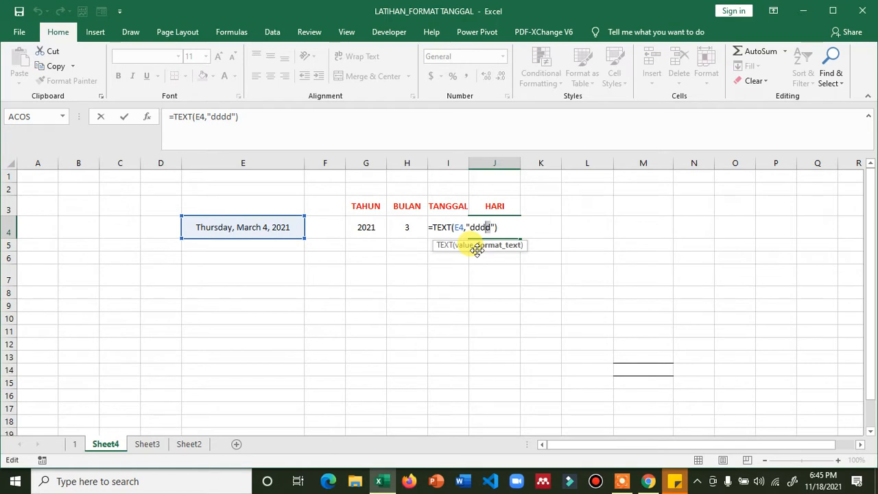
{"action": "key", "text": "Right"}
{"action": "key", "text": "BackSpace"}
{"action": "key", "text": "Return"}
Reduce the TEXT format code in J4 to "dd" for a two-digit day number
{"action": "key", "text": "Up"}
{"action": "key", "text": "F2"}
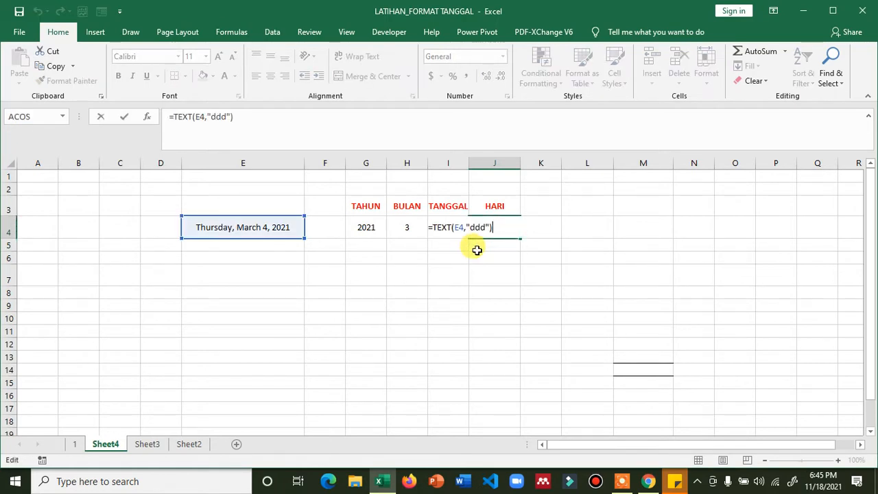
{"action": "key", "text": "Left"}
{"action": "key", "text": "Left"}
{"action": "key", "text": "BackSpace"}
{"action": "key", "text": "Return"}
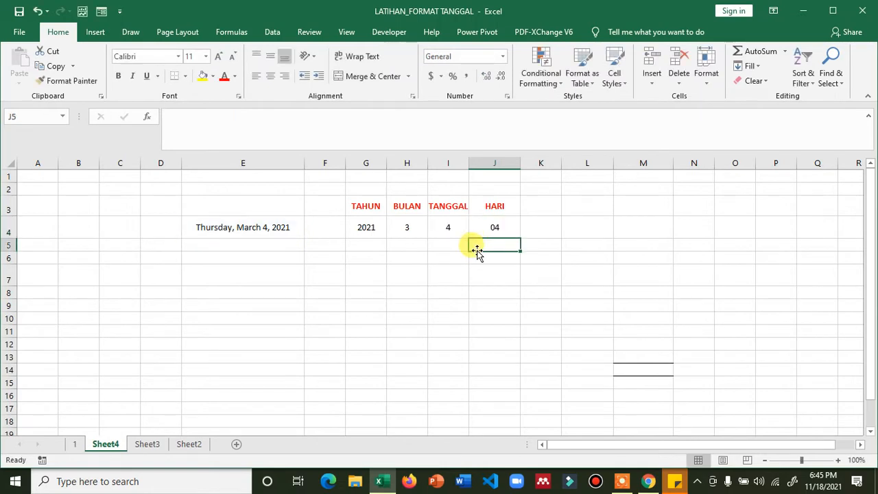
Reduce the TEXT format code in J4 to a single "d"
{"action": "key", "text": "Up"}
{"action": "key", "text": "F2"}
{"action": "key", "text": "Left"}
{"action": "key", "text": "Left"}
{"action": "key", "text": "BackSpace"}
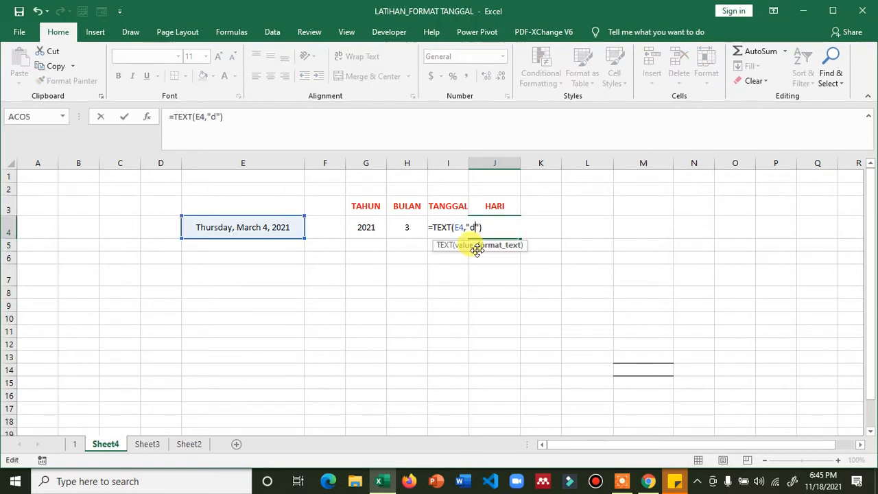
{"action": "key", "text": "Return"}
Extend the TEXT format code in J4 back to "dd"
{"action": "key", "text": "Up"}
{"action": "key", "text": "F2"}
{"action": "key", "text": "Left"}
{"action": "key", "text": "Left"}
{"action": "type", "text": "d"}
{"action": "key", "text": "Return"}
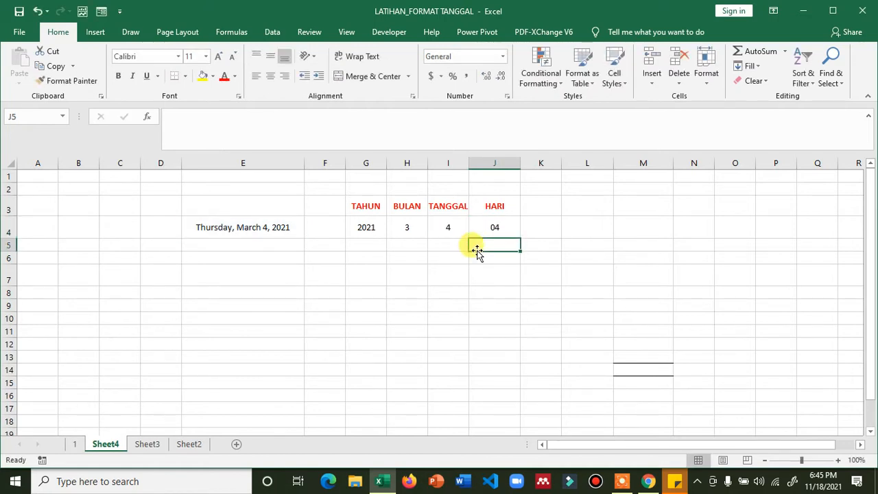
Extend the TEXT format code in J4 to "ddd" to return the short weekday name
{"action": "key", "text": "Up"}
{"action": "key", "text": "F2"}
{"action": "key", "text": "Left"}
{"action": "key", "text": "Left"}
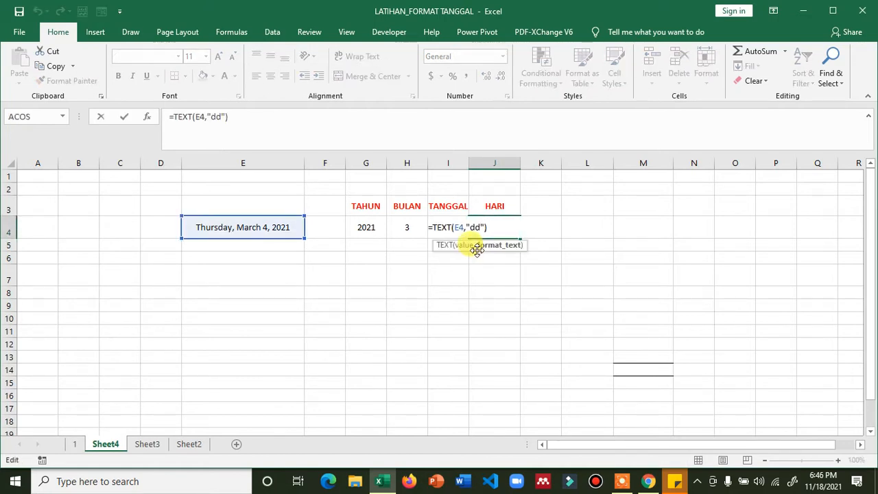
{"action": "type", "text": "d"}
{"action": "key", "text": "Return"}
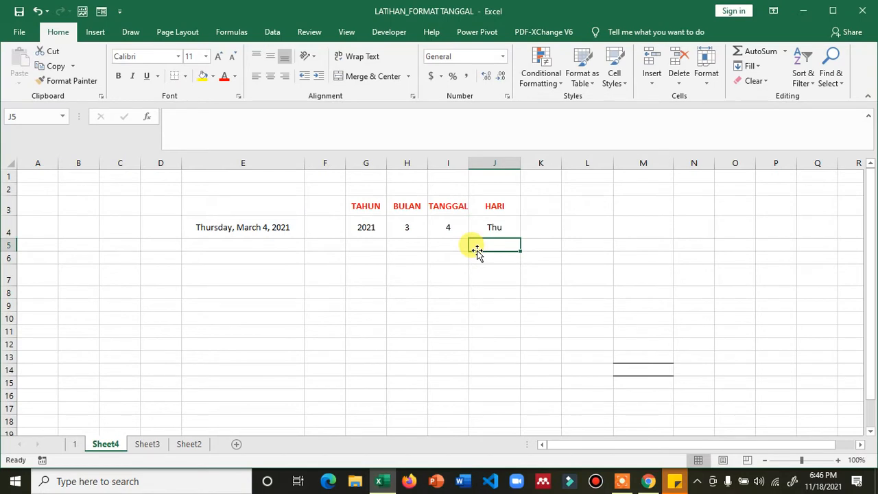
Restore the full weekday name under HARI by setting the formula in J4 to =TEXT(E4,"dddd")
{"action": "key", "text": "Up"}
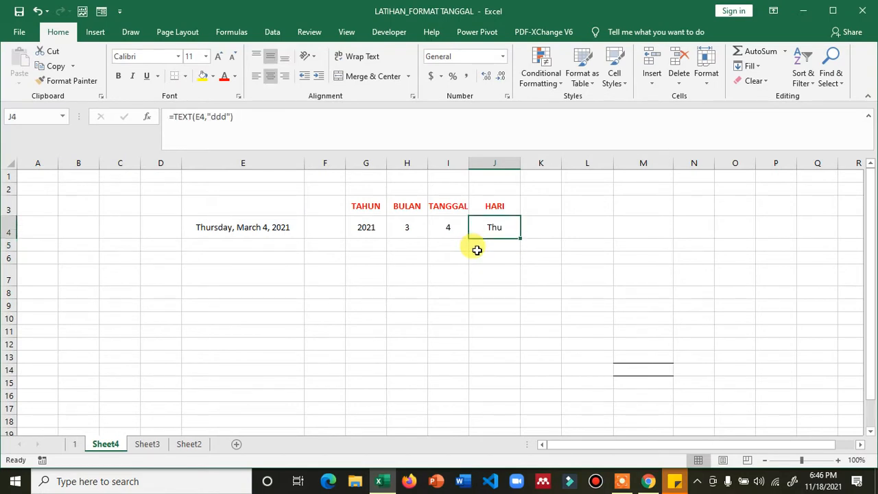
{"action": "key", "text": "F2"}
{"action": "key", "text": "Left"}
{"action": "key", "text": "Left"}
{"action": "type", "text": "d"}
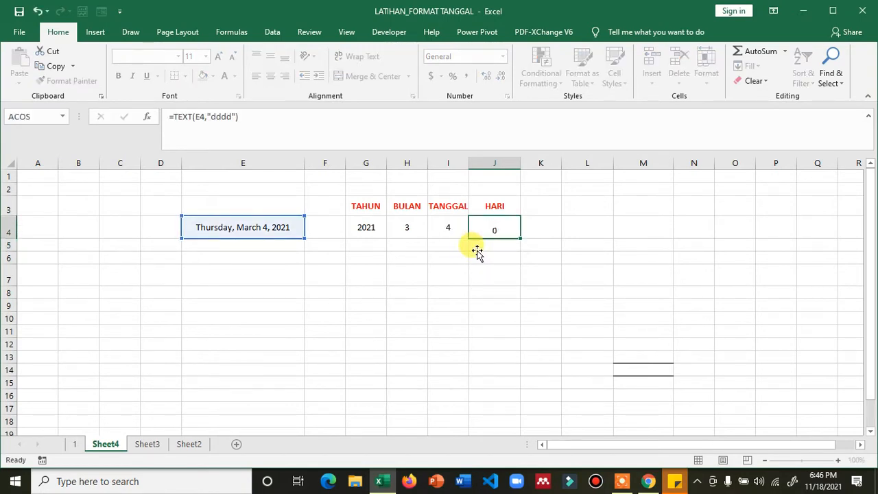
{"action": "key", "text": "Return"}
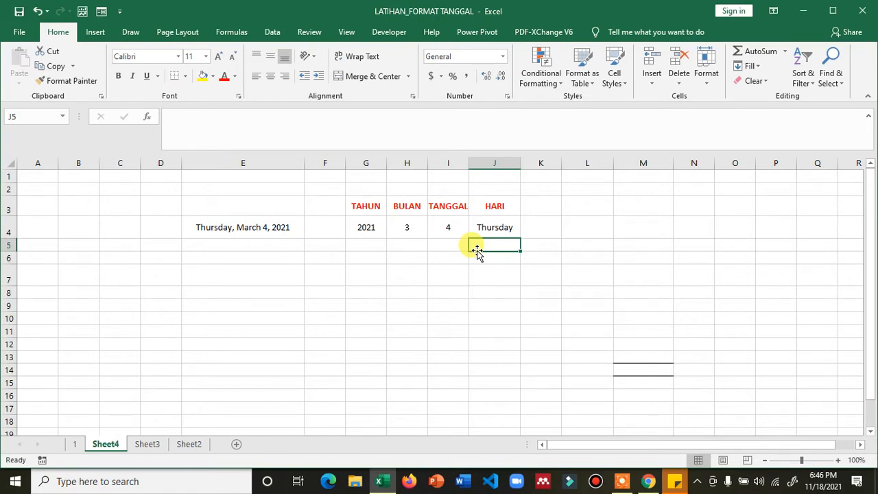
{"action": "key", "text": "Up"}
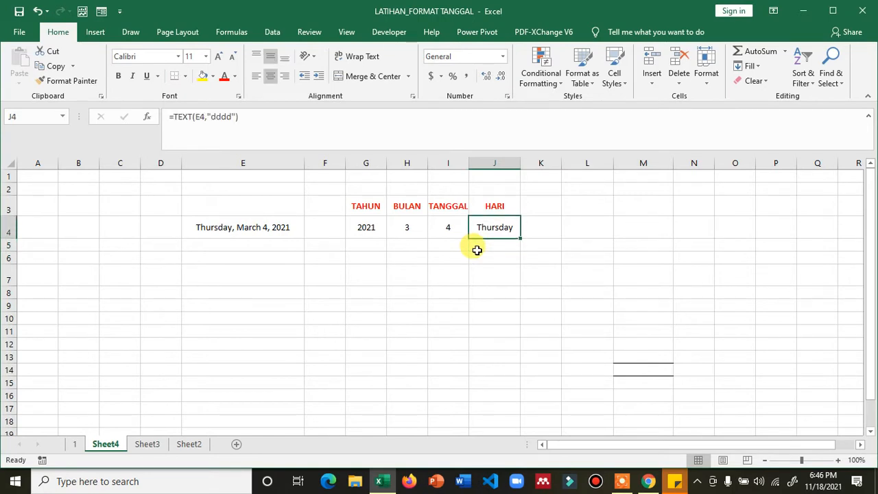
Replace the MONTH formula in H4 with =TEXT(E4,"MMMM") to return the full month name under BULAN
{"action": "key", "text": "Left"}
{"action": "key", "text": "Left"}
{"action": "key", "text": "Left"}
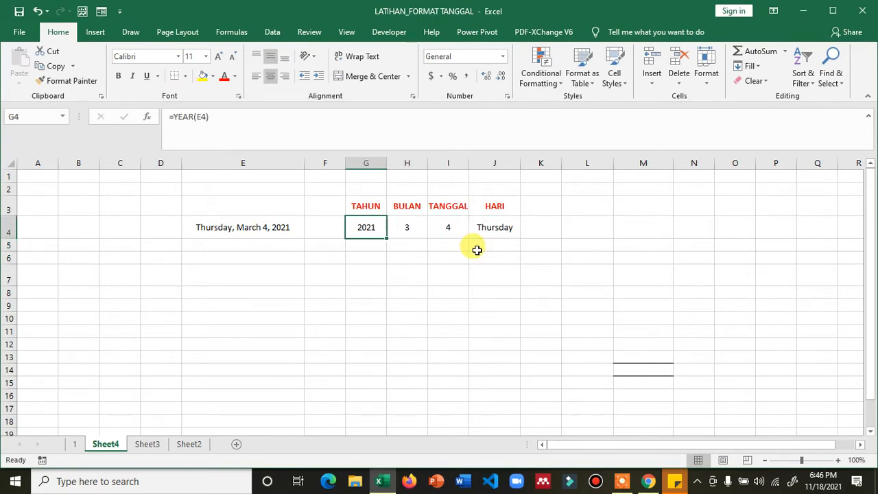
{"action": "key", "text": "Right"}
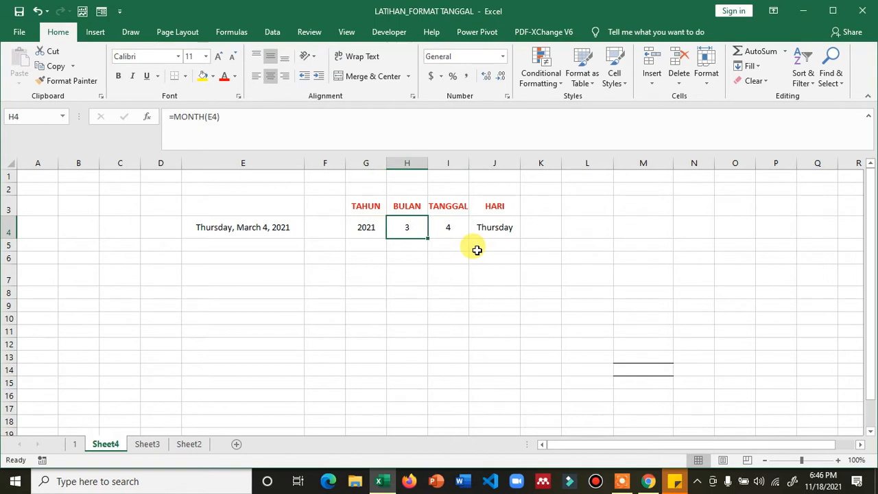
{"action": "key", "text": "F2"}
{"action": "key", "text": "Left"}
{"action": "key", "text": "Left"}
{"action": "key", "text": "Left"}
{"action": "key", "text": "Left"}
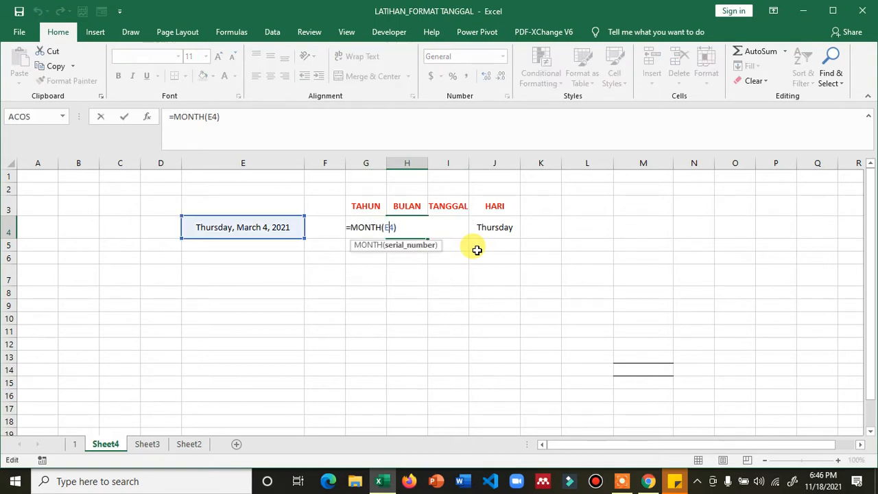
{"action": "key", "text": "Left"}
{"action": "type", "text": "text"}
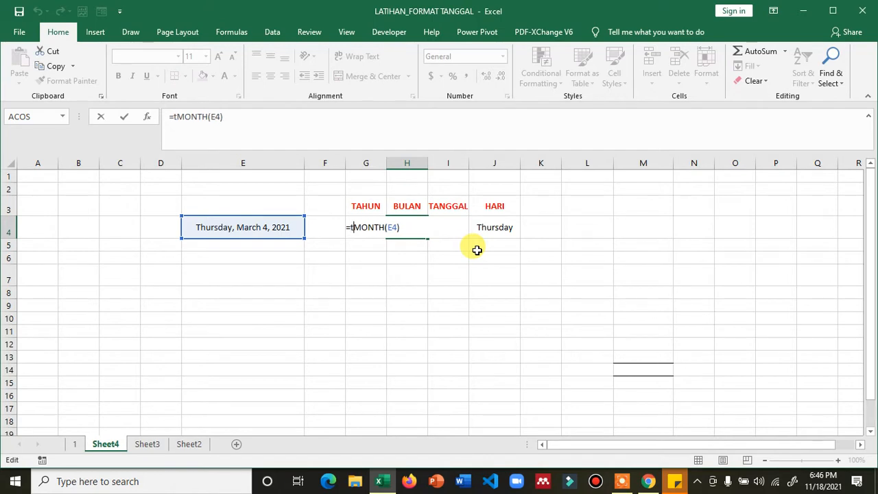
{"action": "type", "text": "*"}
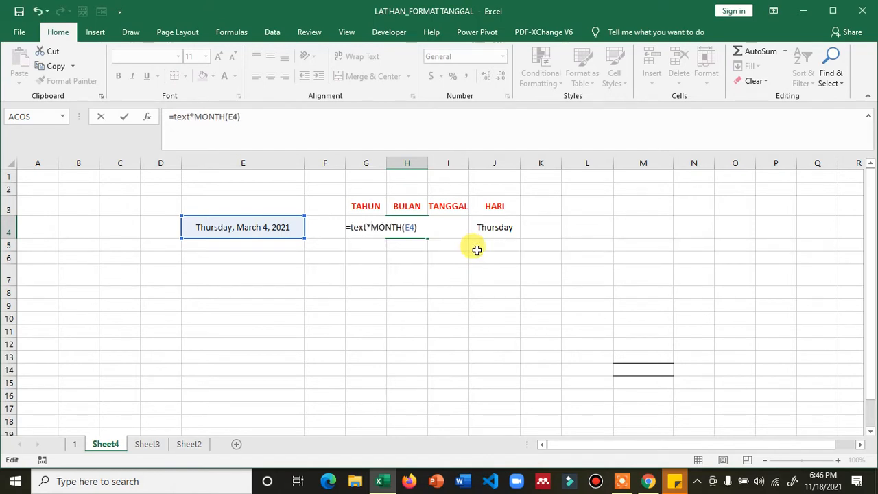
{"action": "key", "text": "BackSpace"}
{"action": "type", "text": "("}
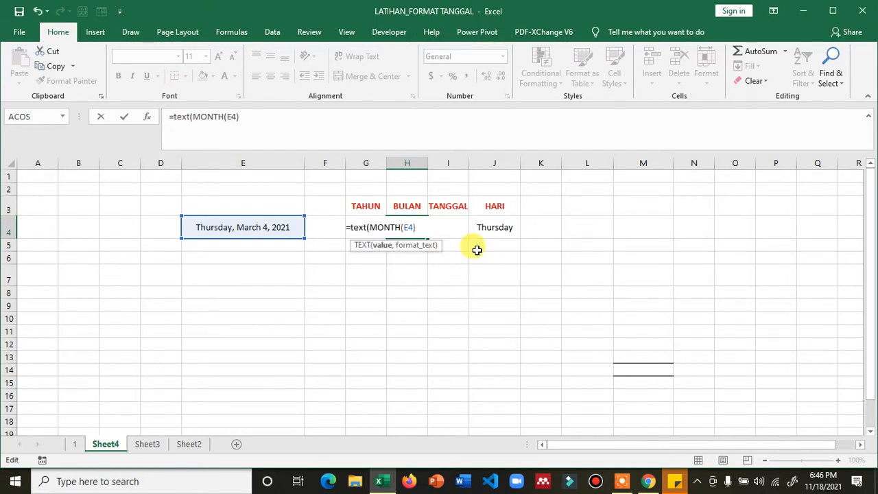
{"action": "key", "text": "Delete"}
{"action": "key", "text": "Delete"}
{"action": "key", "text": "Delete"}
{"action": "key", "text": "Delete"}
{"action": "key", "text": "Delete"}
{"action": "key", "text": "Delete"}
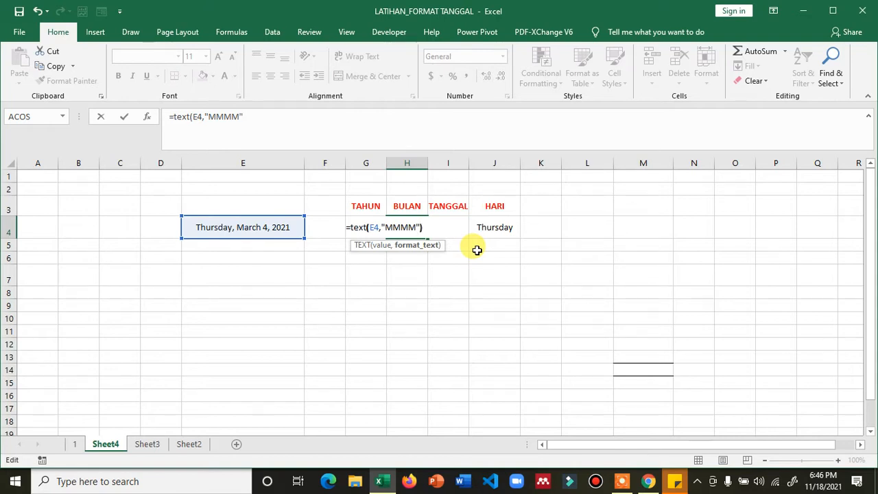
{"action": "type", "text": ")"}
{"action": "key", "text": "Return"}
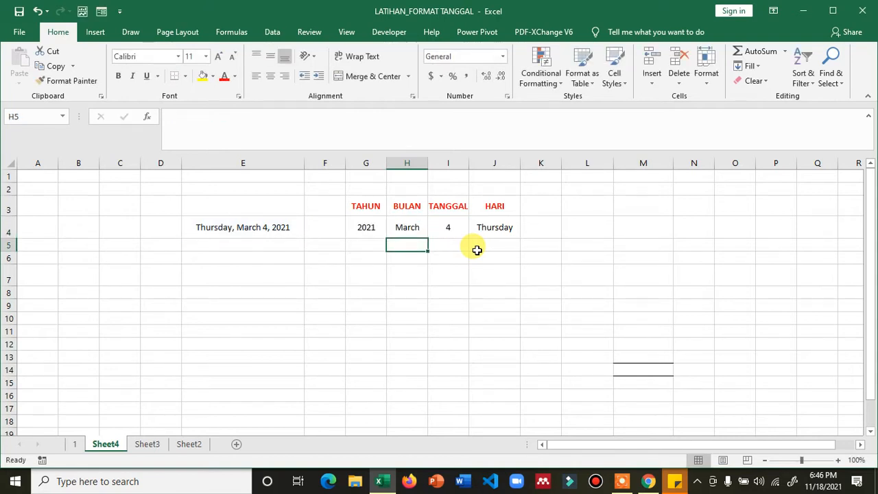
Shorten the TEXT format code in H4 to "MMM" to return the abbreviated month name
{"action": "key", "text": "Up"}
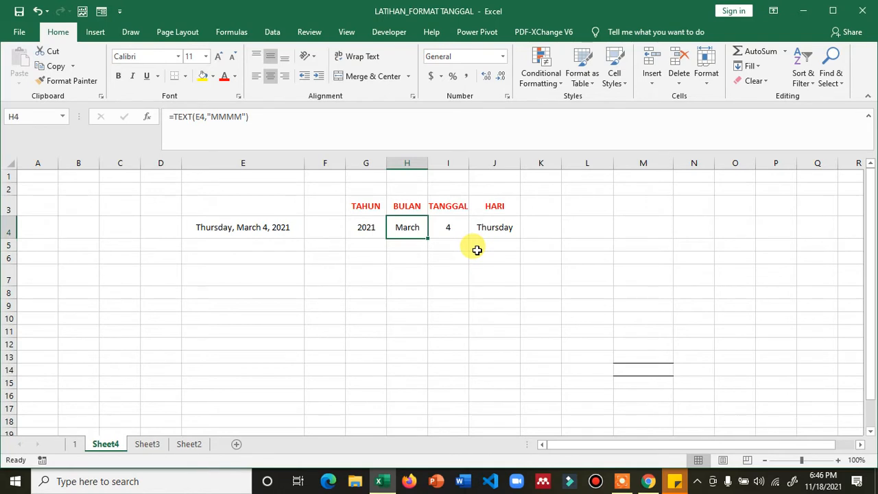
{"action": "key", "text": "F2"}
{"action": "key", "text": "Delete"}
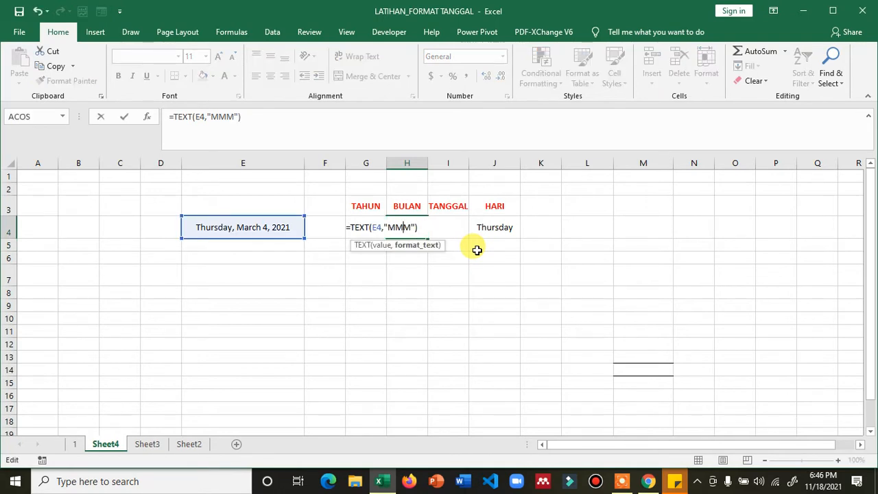
{"action": "key", "text": "Return"}
Extend the TEXT format code in H4 back to "MMMM"
{"action": "key", "text": "Up"}
{"action": "key", "text": "F2"}
{"action": "type", "text": "M"}
{"action": "key", "text": "Return"}
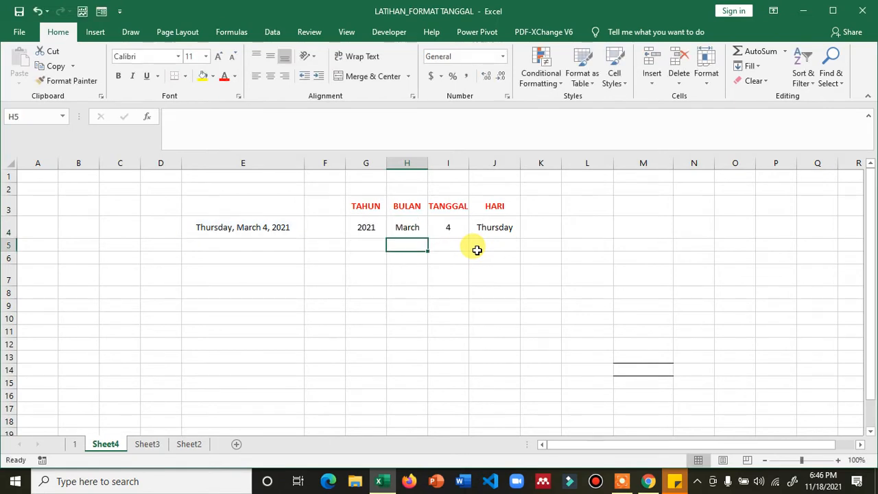
Rewrite the TEXT format code in H4 in lowercase so the formula reads =TEXT(E4,"mmmm")
{"action": "key", "text": "Up"}
{"action": "key", "text": "F2"}
{"action": "key", "text": "Left"}
{"action": "key", "text": "Left"}
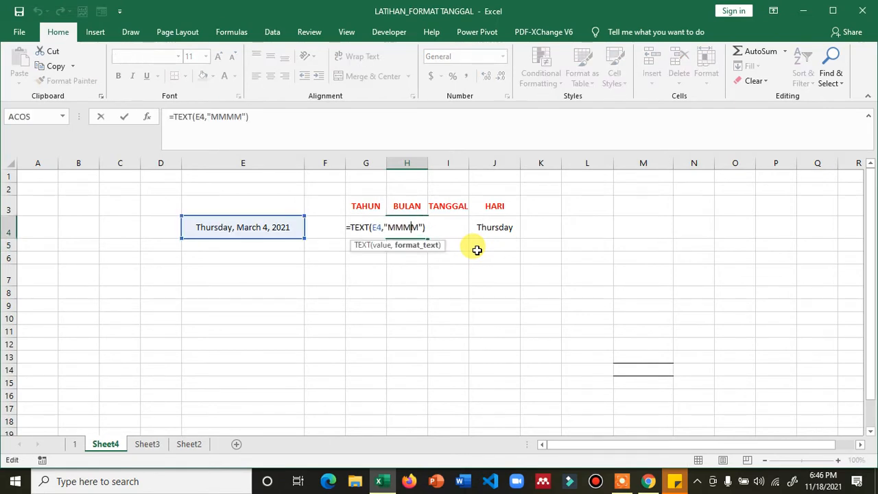
{"action": "key", "text": "BackSpace"}
{"action": "key", "text": "BackSpace"}
{"action": "key", "text": "BackSpace"}
{"action": "key", "text": "BackSpace"}
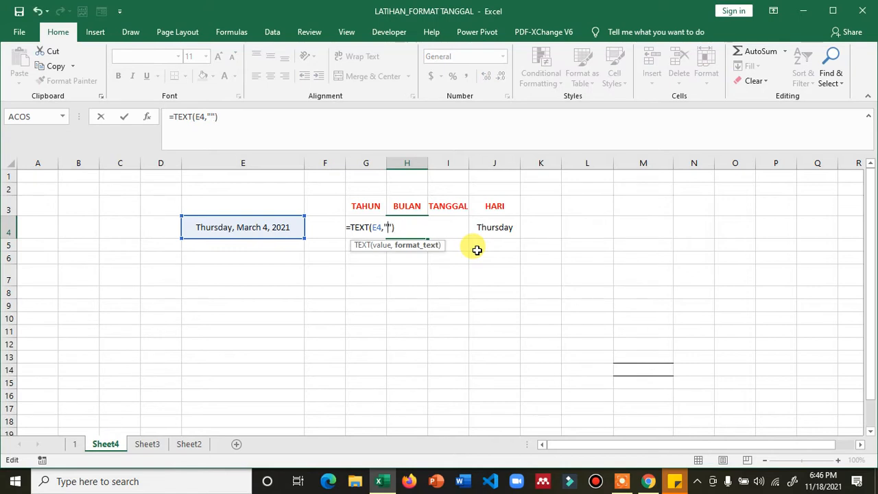
{"action": "type", "text": "MM"}
{"action": "key", "text": "BackSpace"}
{"action": "key", "text": "BackSpace"}
{"action": "type", "text": "mmmm"}
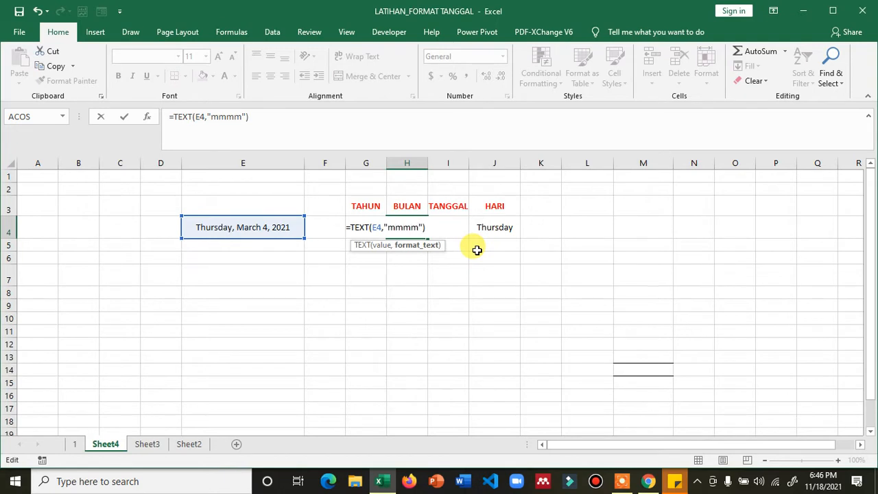
{"action": "key", "text": "Return"}
{"action": "key", "text": "Up"}
{"action": "key", "text": "F2"}
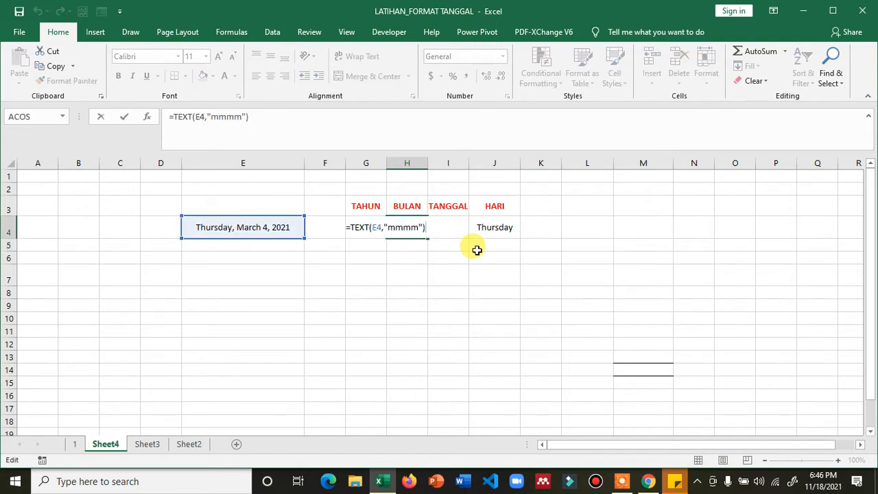
{"action": "key", "text": "Return"}
{"action": "key", "text": "Up"}
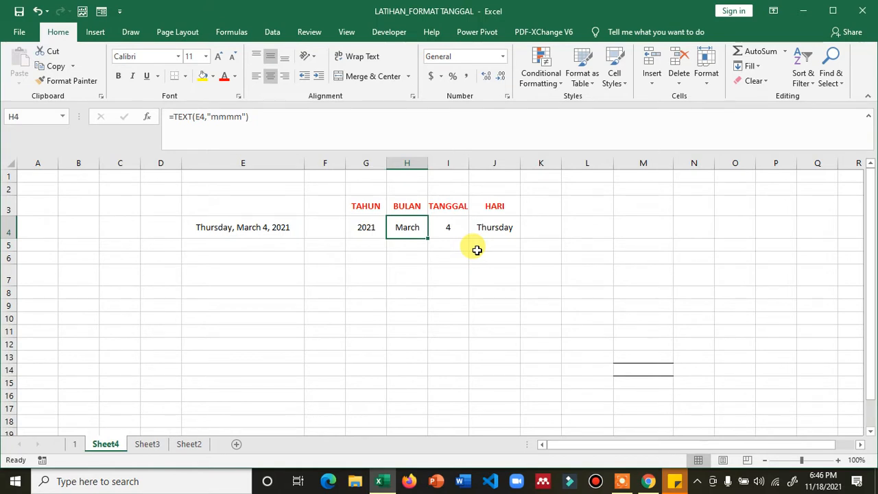
Review the formulas in G4 through J4 that split the date
{"action": "key", "text": "Left"}
{"action": "key", "text": "Right"}
{"action": "key", "text": "Right"}
{"action": "key", "text": "Right"}
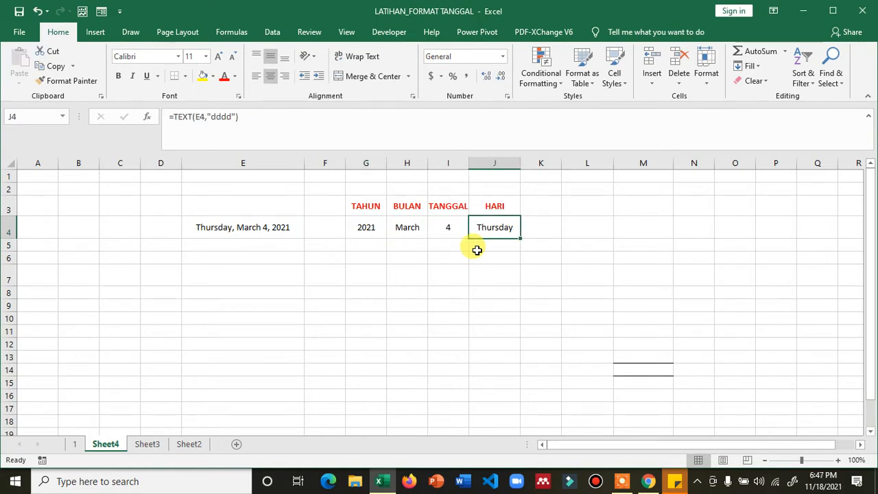
{"action": "key", "text": "Left"}
{"action": "key", "text": "Left"}
{"action": "key", "text": "Left"}
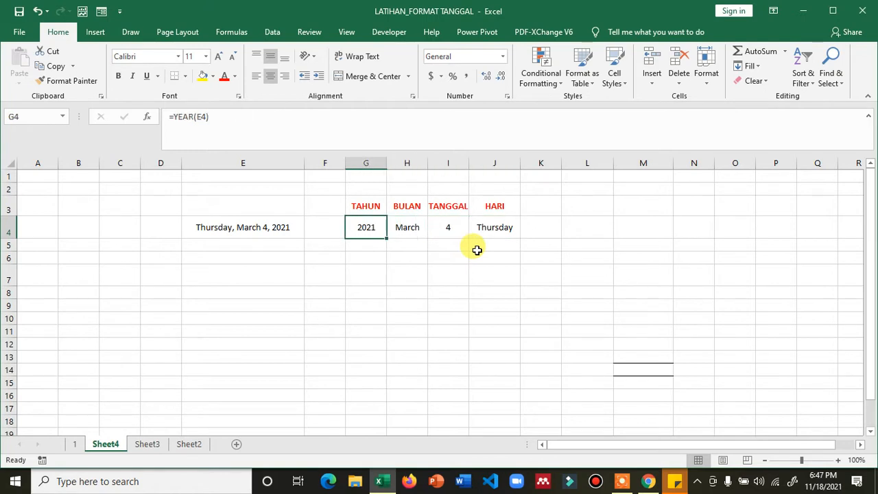
Enter a second date, 5/4/2021, in cell E7
{"action": "key", "text": "Down"}
{"action": "key", "text": "Down"}
{"action": "key", "text": "Left"}
{"action": "key", "text": "Left"}
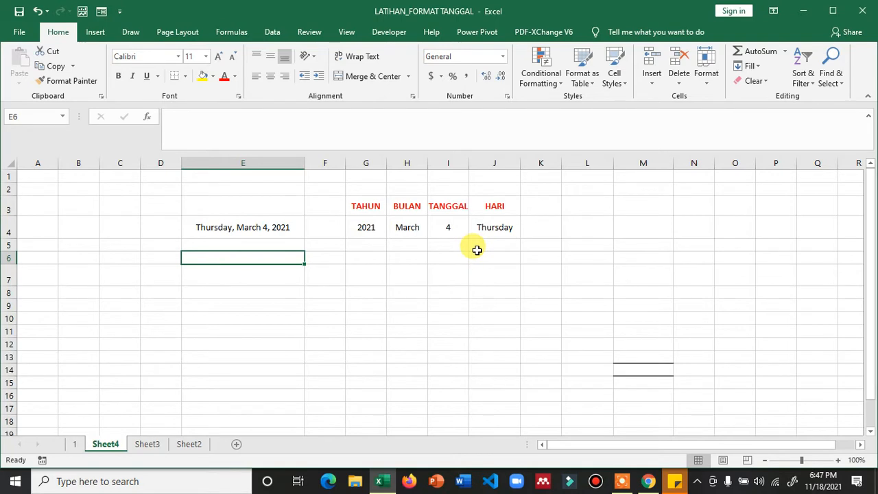
{"action": "key", "text": "Down"}
{"action": "key", "text": "Down"}
{"action": "key", "text": "Up"}
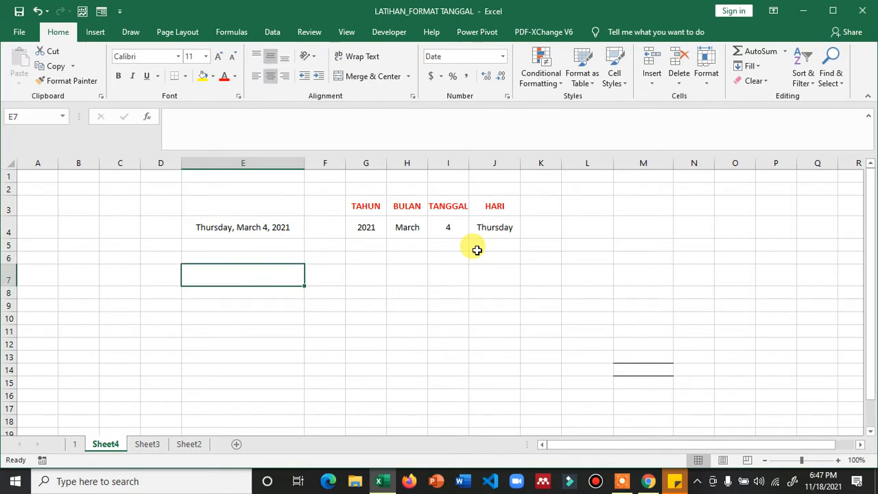
{"action": "type", "text": "5/4/"}
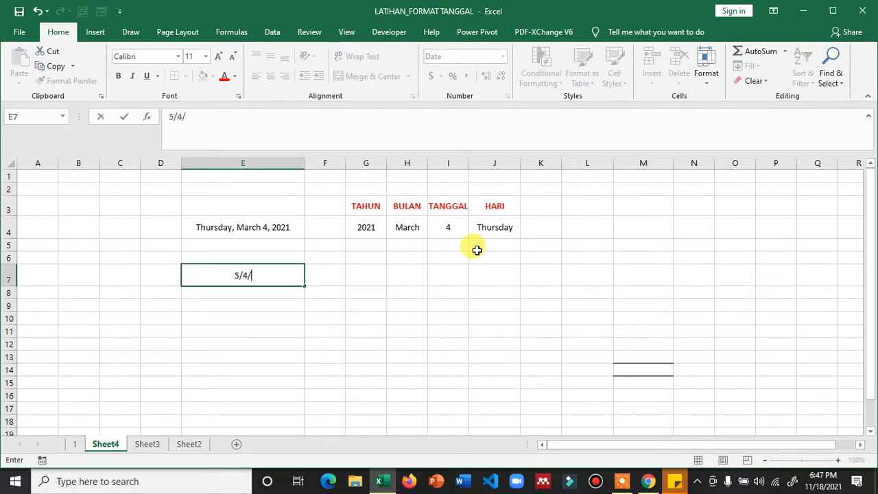
{"action": "type", "text": "200"}
{"action": "key", "text": "BackSpace"}
{"action": "type", "text": "21"}
{"action": "key", "text": "Return"}
{"action": "key", "text": "Up"}
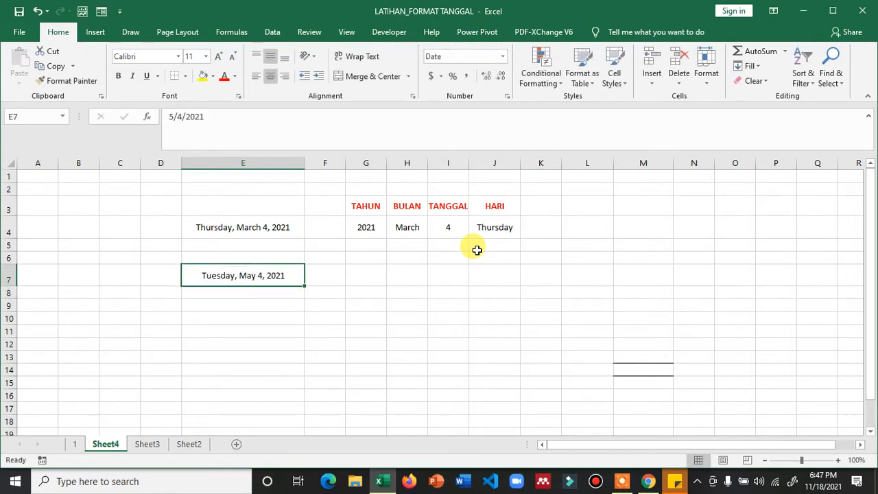
Extract the year of the second date in G7 with =YEAR(E7)
{"action": "key", "text": "Right"}
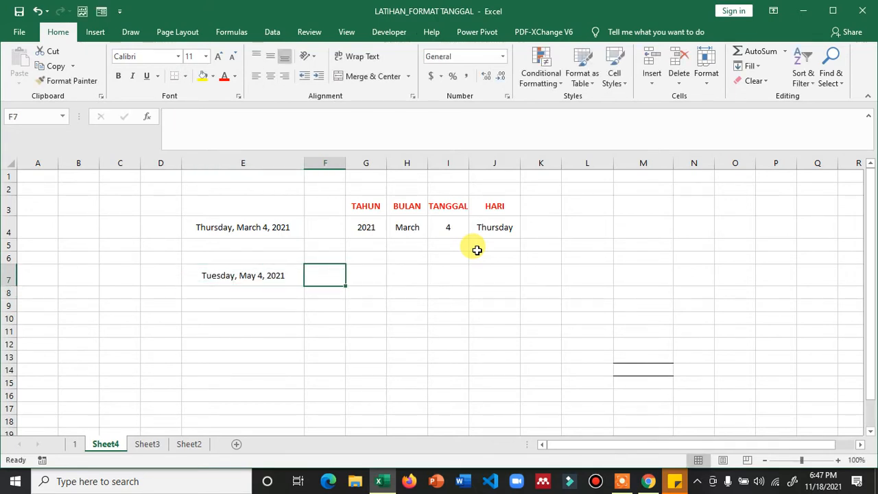
{"action": "key", "text": "Right"}
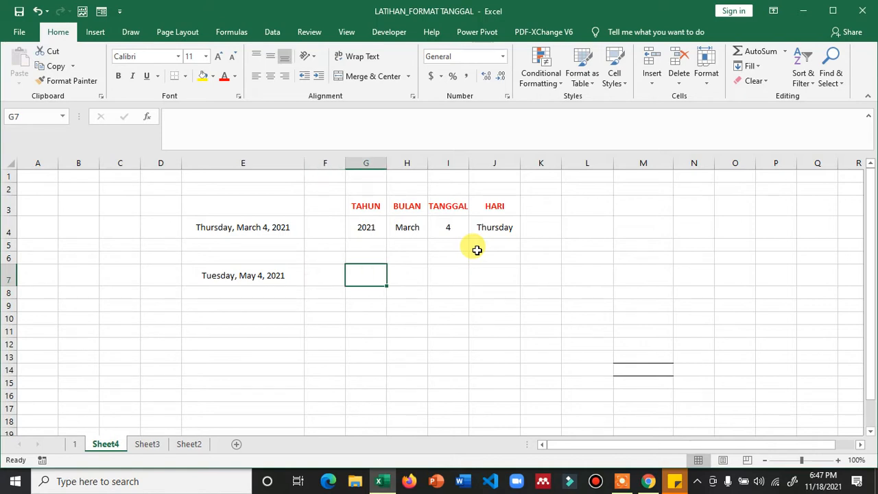
{"action": "type", "text": "=ye"}
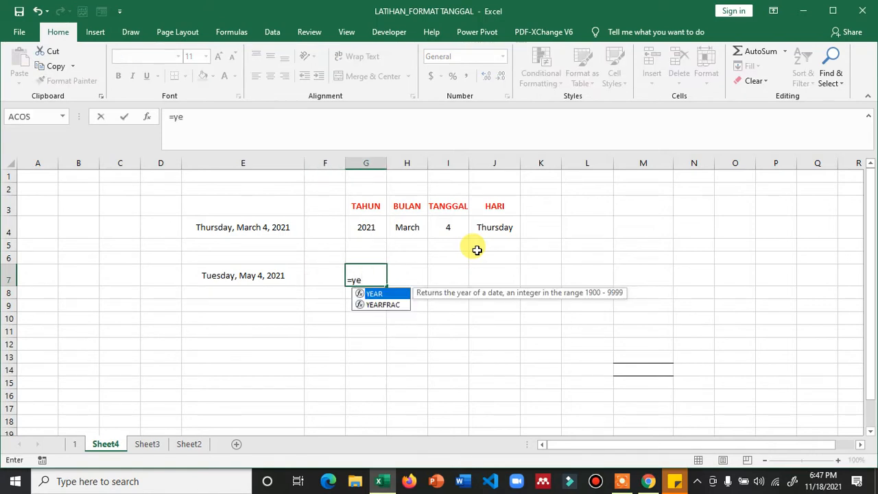
{"action": "type", "text": "ar("}
{"action": "key", "text": "Left"}
{"action": "key", "text": "Left"}
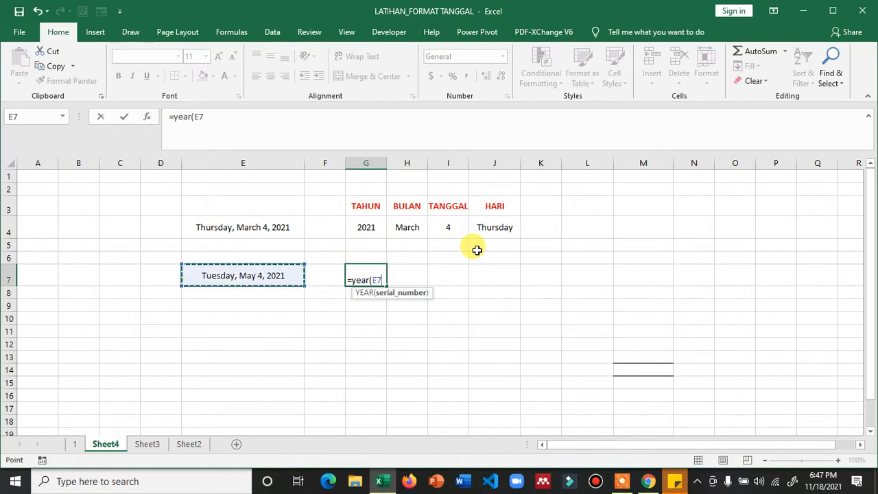
{"action": "key", "text": "Return"}
Extract the month number of the second date in H7 with =MONTH(E7)
{"action": "key", "text": "Up"}
{"action": "key", "text": "Right"}
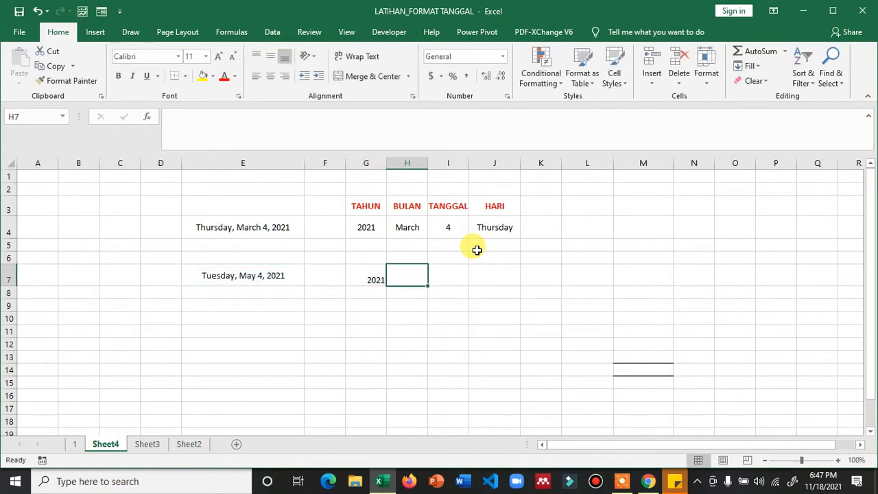
{"action": "type", "text": "="}
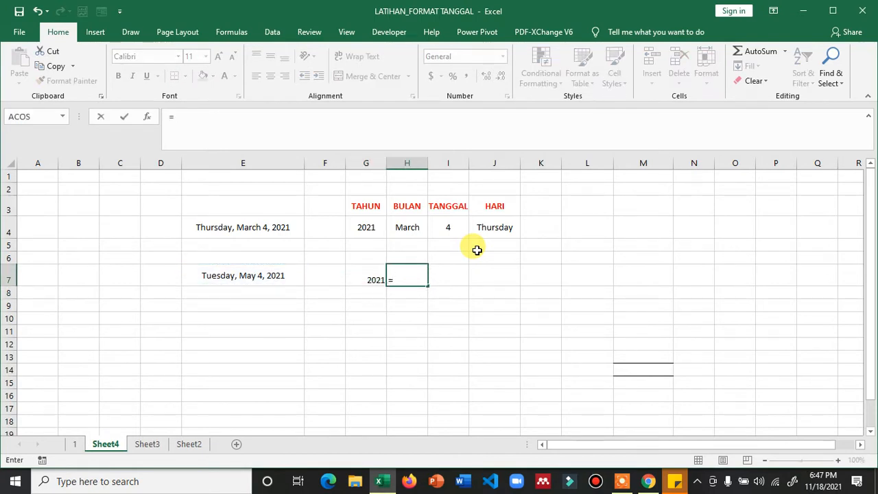
{"action": "type", "text": "month("}
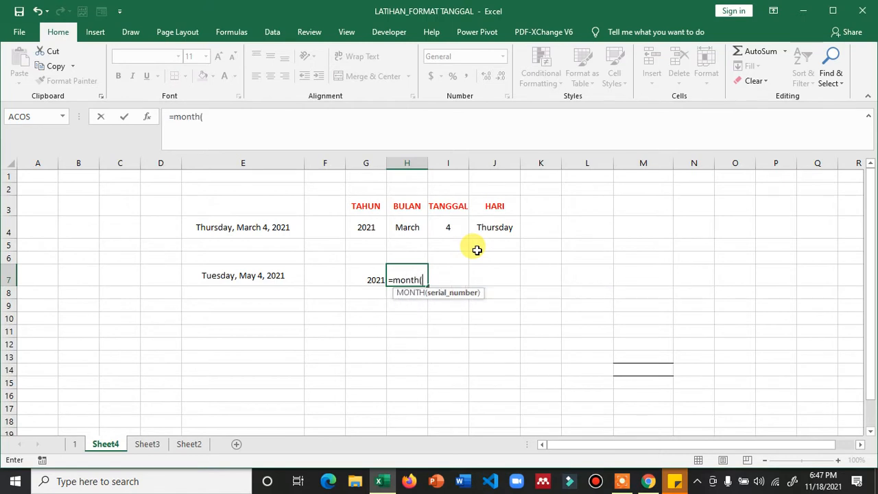
{"action": "key", "text": "Left"}
{"action": "key", "text": "Left"}
{"action": "key", "text": "Left"}
{"action": "key", "text": "Return"}
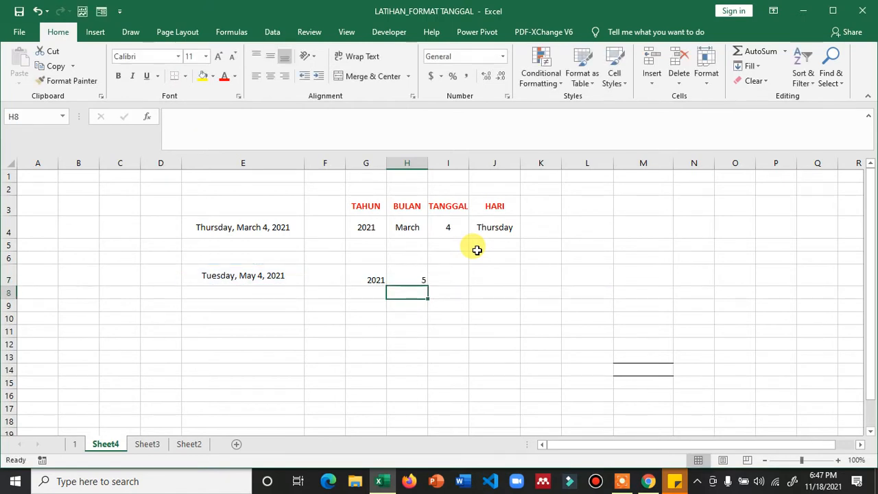
Extract the day of the month of the second date in I7 with =DAY(E7)
{"action": "key", "text": "Up"}
{"action": "key", "text": "Right"}
{"action": "type", "text": "="}
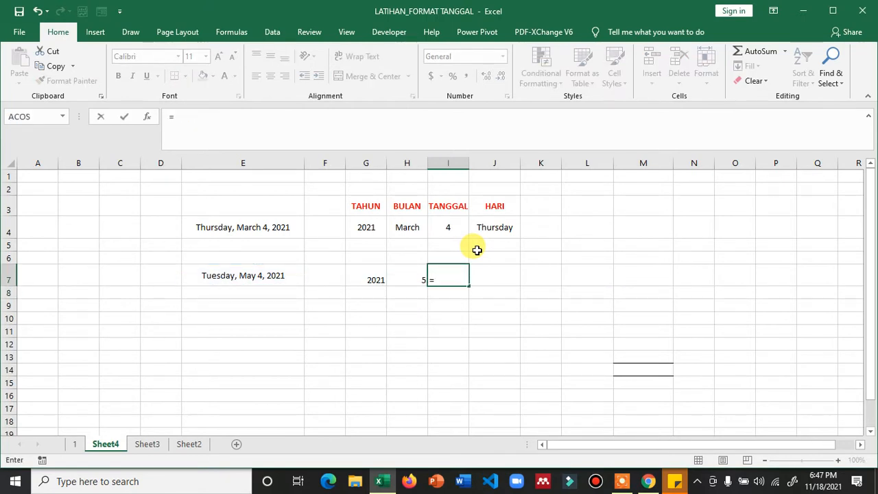
{"action": "type", "text": "day("}
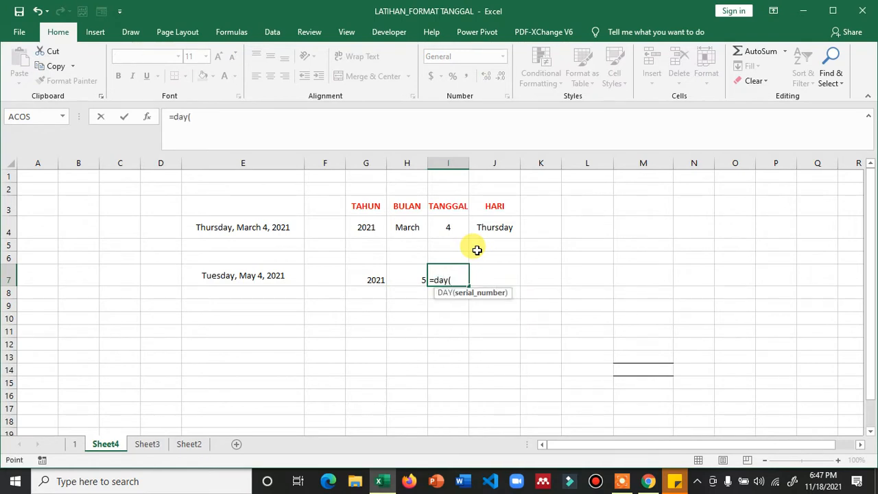
{"action": "key", "text": "Left"}
{"action": "key", "text": "Left"}
{"action": "key", "text": "Left"}
{"action": "key", "text": "Left"}
{"action": "key", "text": "Return"}
Return the weekday name of the second date in J7 with =TEXT(E7,"DDDD")
{"action": "key", "text": "Up"}
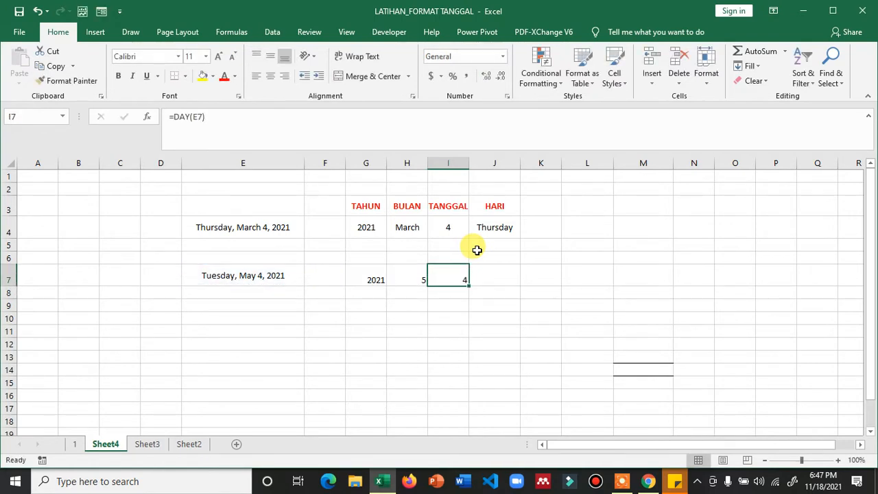
{"action": "key", "text": "Right"}
{"action": "type", "text": "="}
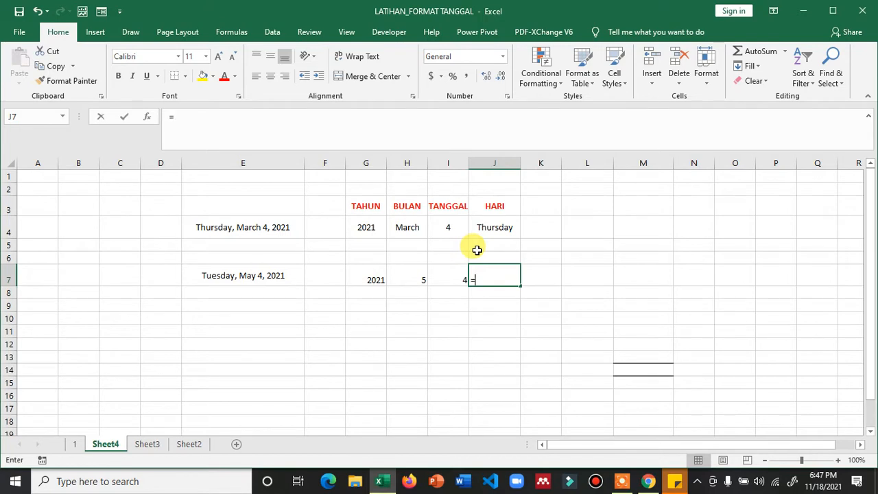
{"action": "type", "text": "text("}
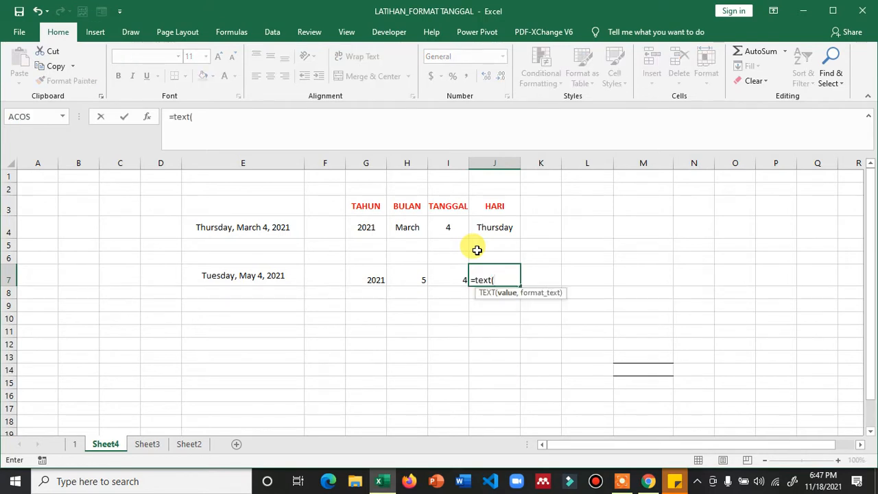
{"action": "key", "text": "Left"}
{"action": "key", "text": "Left"}
{"action": "key", "text": "Left"}
{"action": "key", "text": "Left"}
{"action": "key", "text": "Left"}
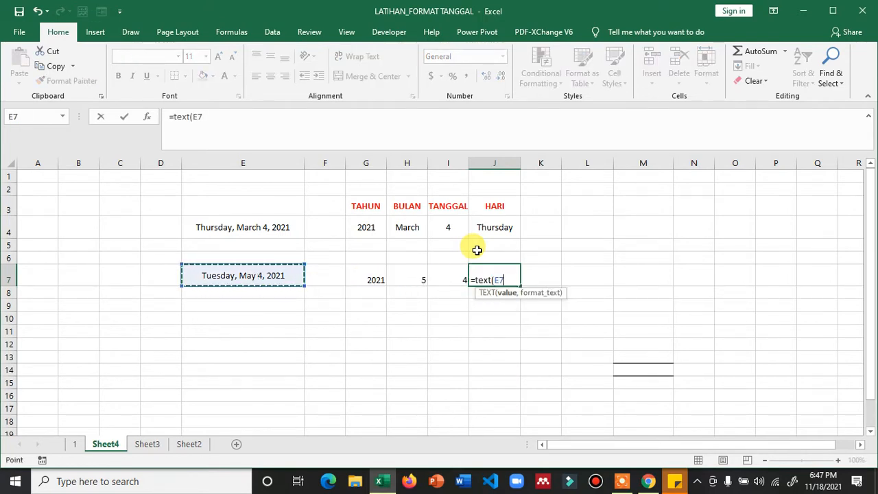
{"action": "type", "text": ",\"DDDD"}
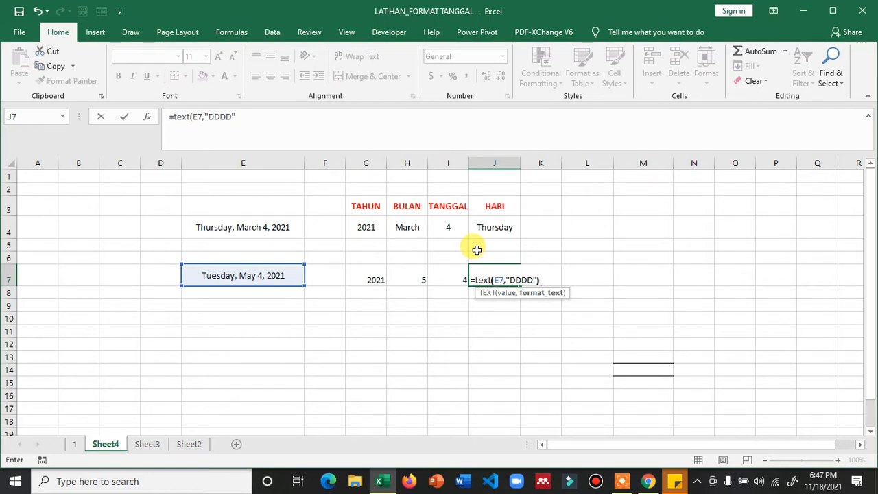
{"action": "key", "text": "Return"}
{"action": "key", "text": "Up"}
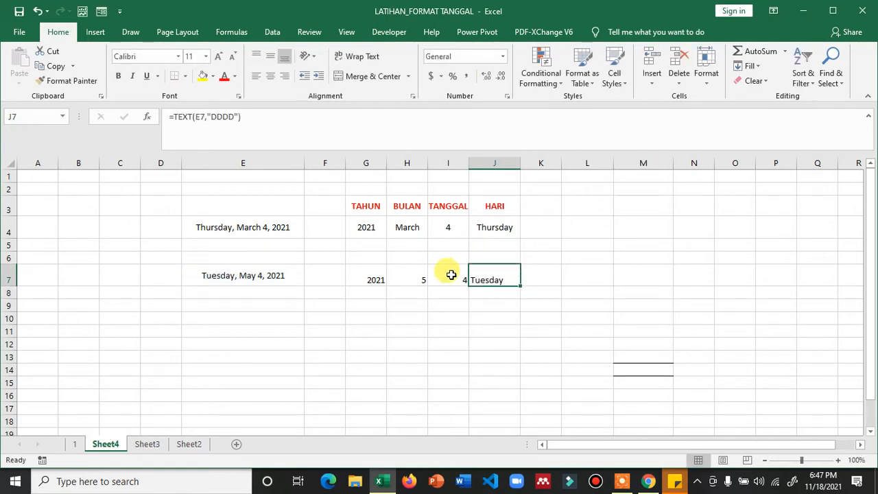
Center the second date's results in G7:J7 horizontally and vertically
{"action": "left_click_drag", "start_coordinate": [377, 277], "coordinate": [481, 276]}
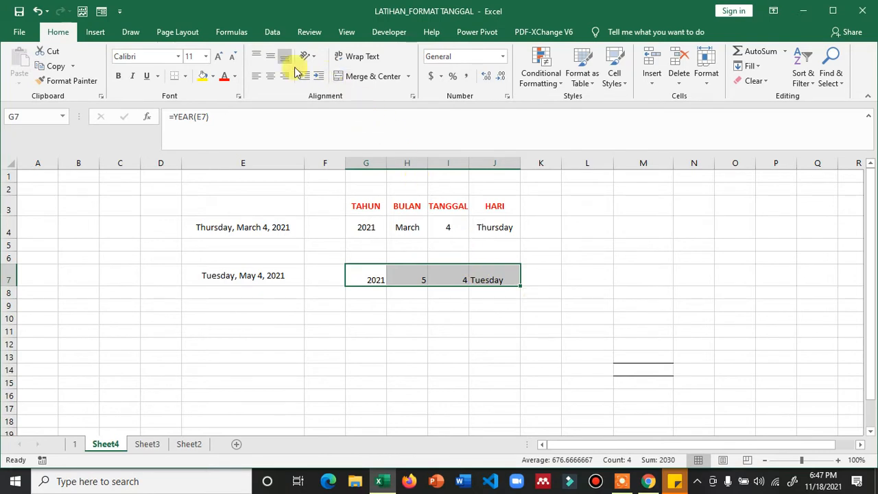
{"action": "left_click", "coordinate": [271, 74]}
{"action": "left_click", "coordinate": [272, 60]}
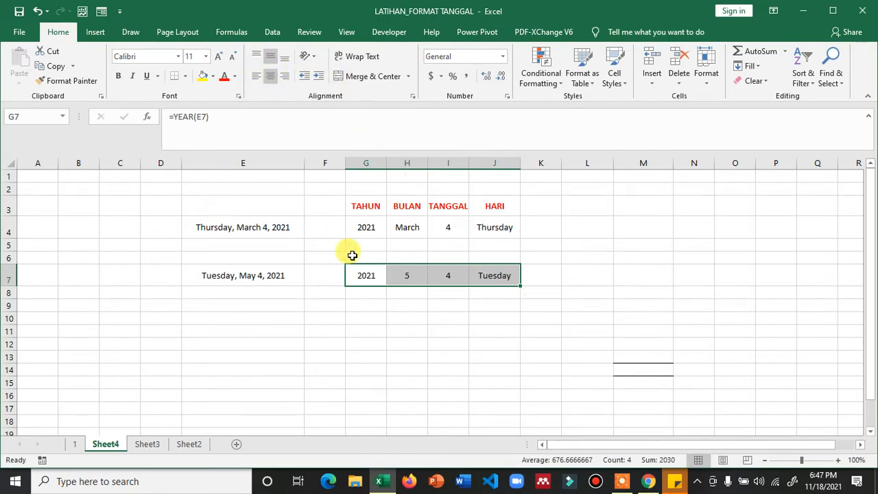
Copy the month-name formula from H4 into H7, replacing the month number formula
{"action": "left_click", "coordinate": [407, 275]}
{"action": "left_click", "coordinate": [409, 230]}
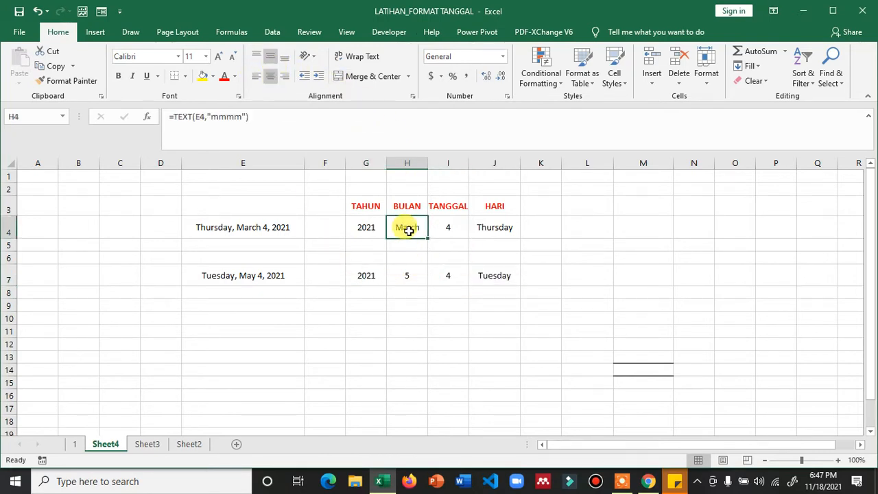
{"action": "key", "text": "ctrl+c"}
{"action": "key", "text": "Down"}
{"action": "key", "text": "Down"}
{"action": "key", "text": "Down"}
{"action": "key", "text": "Return"}
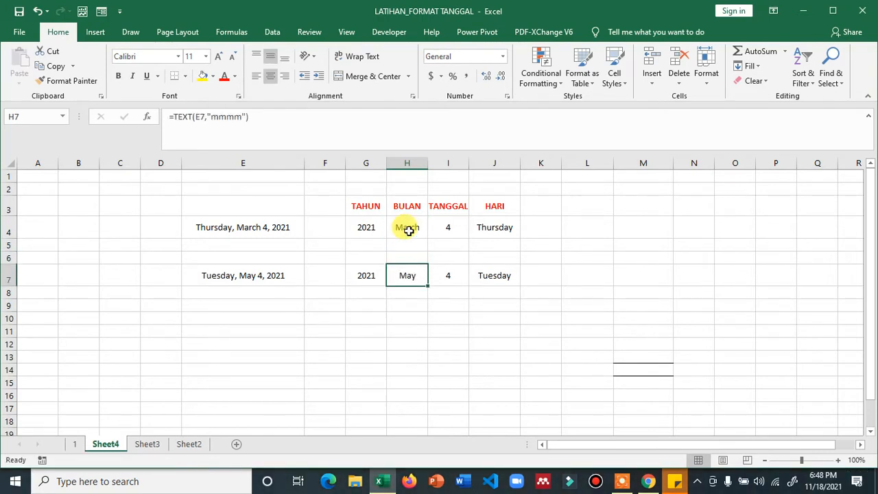
{"action": "key", "text": "Right"}
{"action": "key", "text": "Left"}
{"action": "key", "text": "Left"}
{"action": "key", "text": "Left"}
{"action": "key", "text": "Left"}
{"action": "key", "text": "Left"}
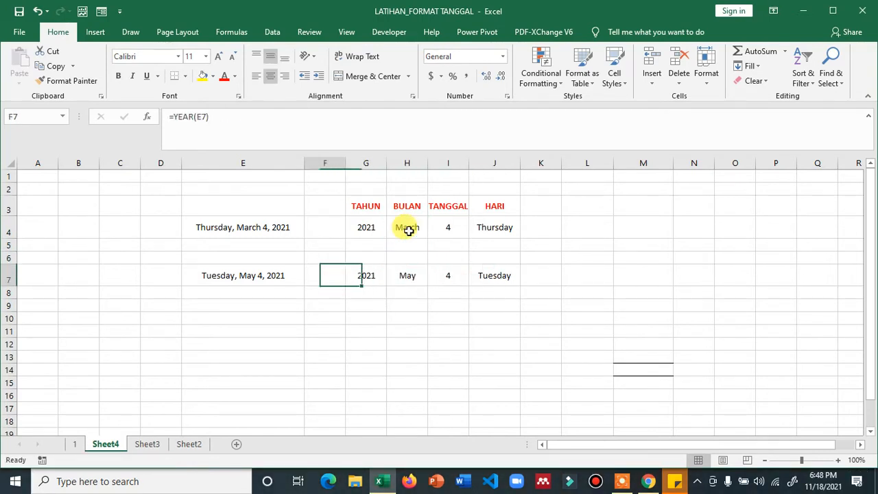
{"action": "key", "text": "Right"}
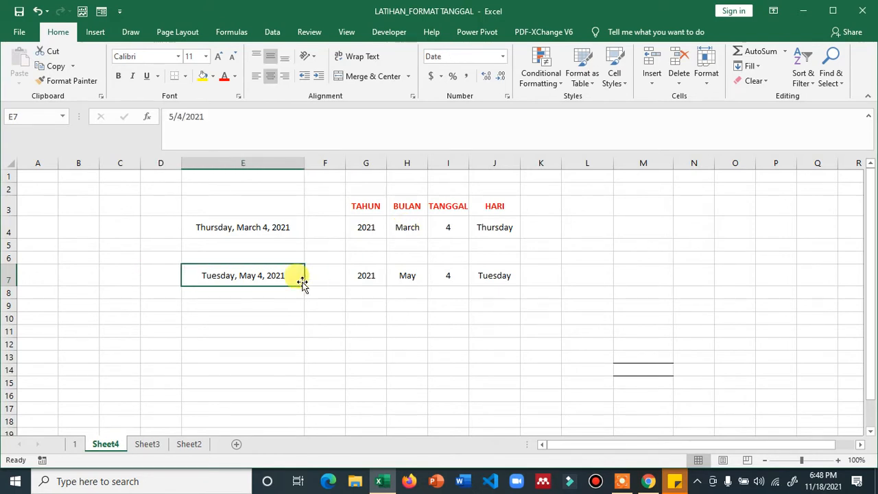
Left-align the two source dates in cells E7 and E4
{"action": "left_click", "coordinate": [238, 230]}
{"action": "left_click", "coordinate": [237, 276]}
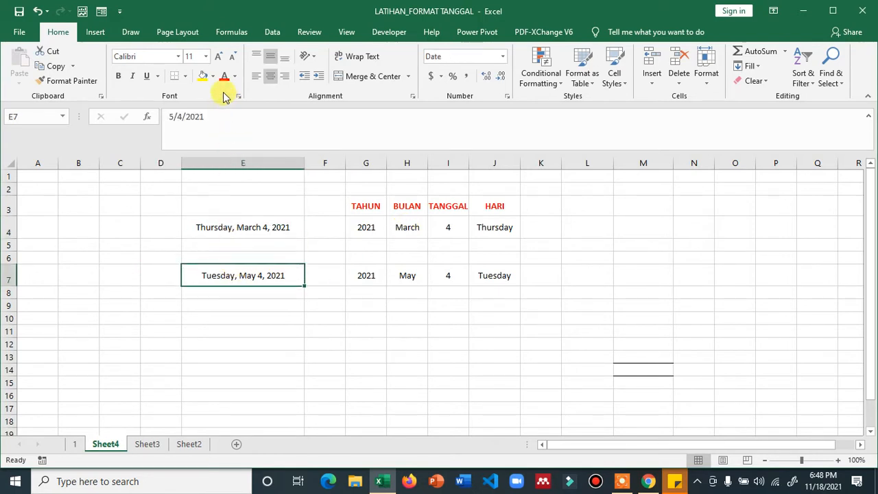
{"action": "left_click", "coordinate": [256, 76]}
{"action": "left_click", "coordinate": [225, 229]}
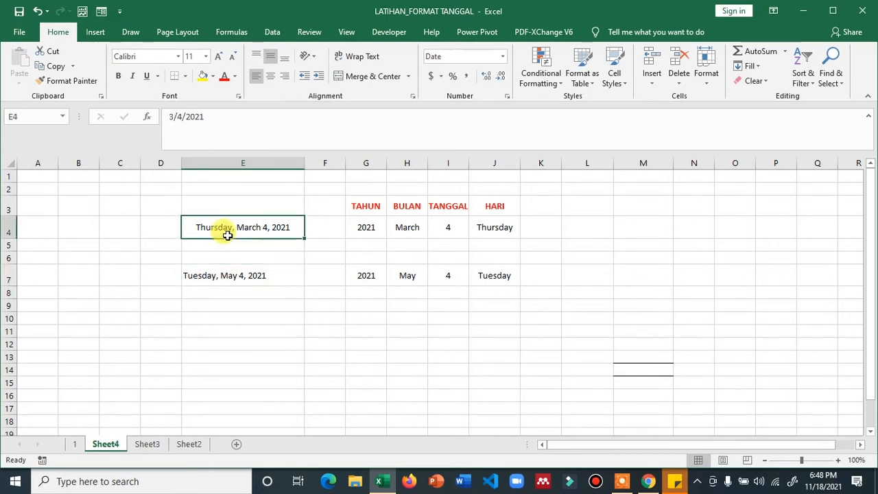
{"action": "left_click", "coordinate": [256, 75]}
{"action": "left_click", "coordinate": [234, 277]}
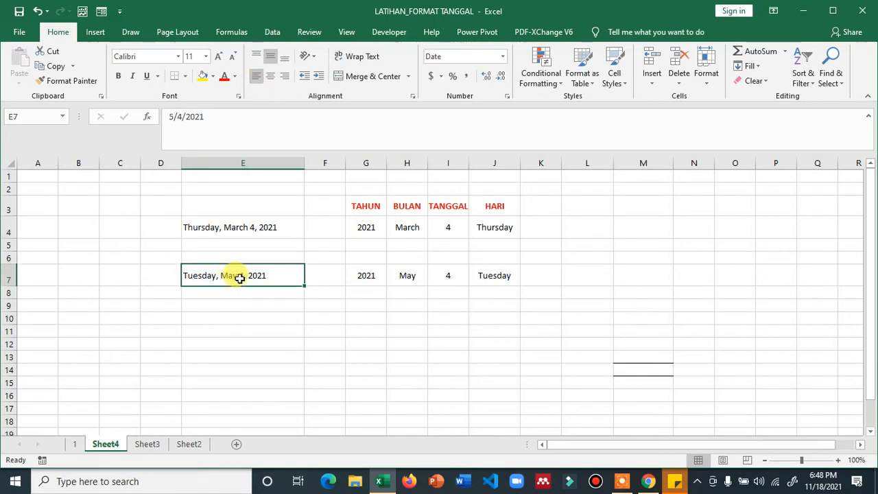
{"action": "left_click", "coordinate": [256, 229]}
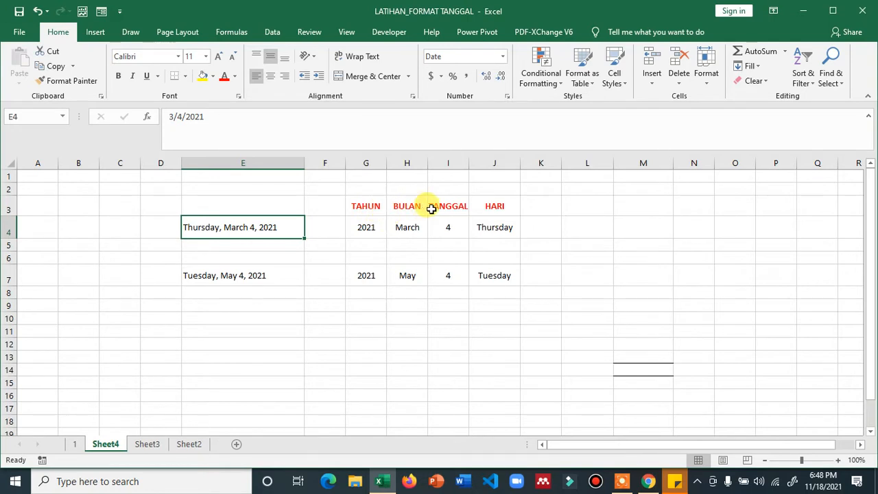
Format weekday cell J4 with the Date category, Indonesian locale and the 14/03/2012 type
{"action": "left_click", "coordinate": [503, 227]}
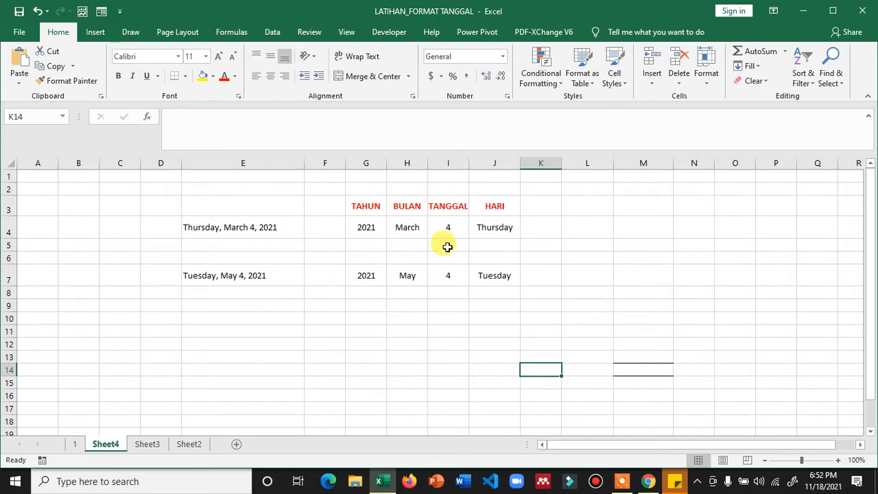
{"action": "left_click", "coordinate": [412, 229]}
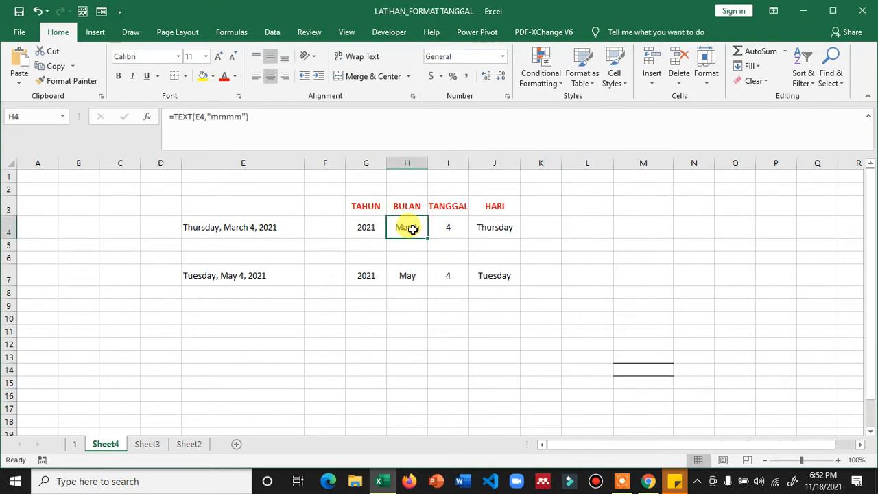
{"action": "left_click", "coordinate": [504, 228]}
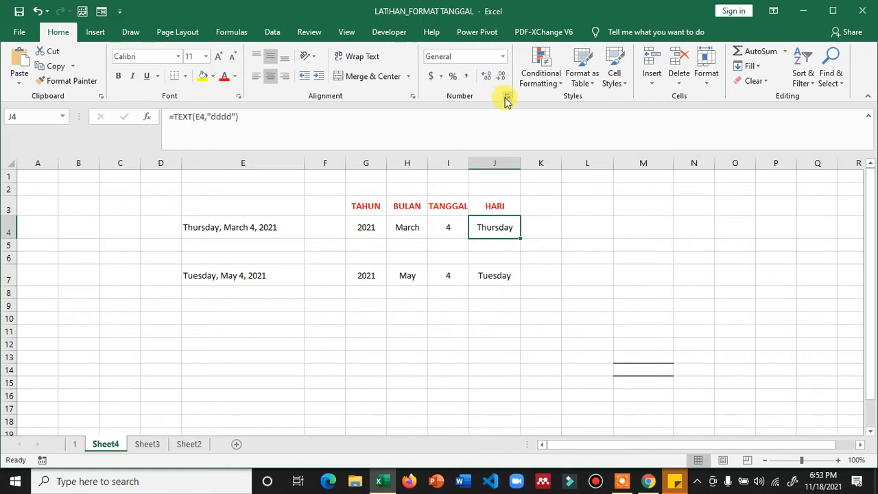
{"action": "left_click", "coordinate": [503, 57]}
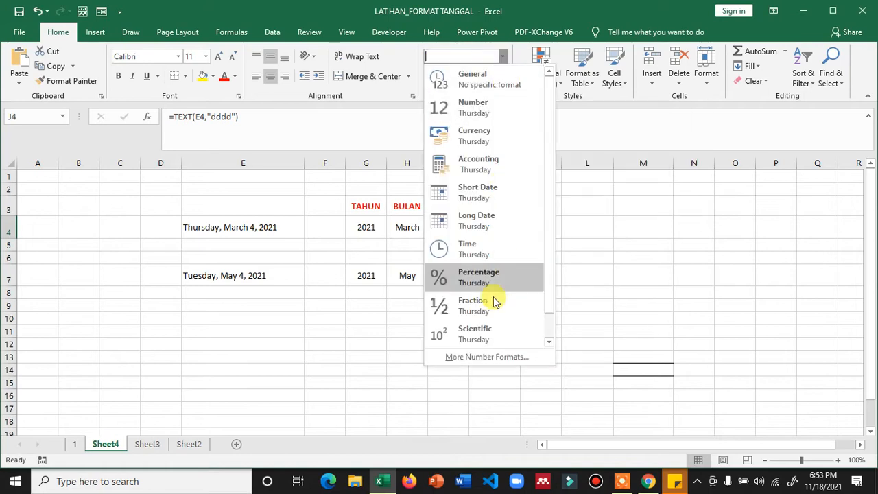
{"action": "left_click", "coordinate": [461, 359]}
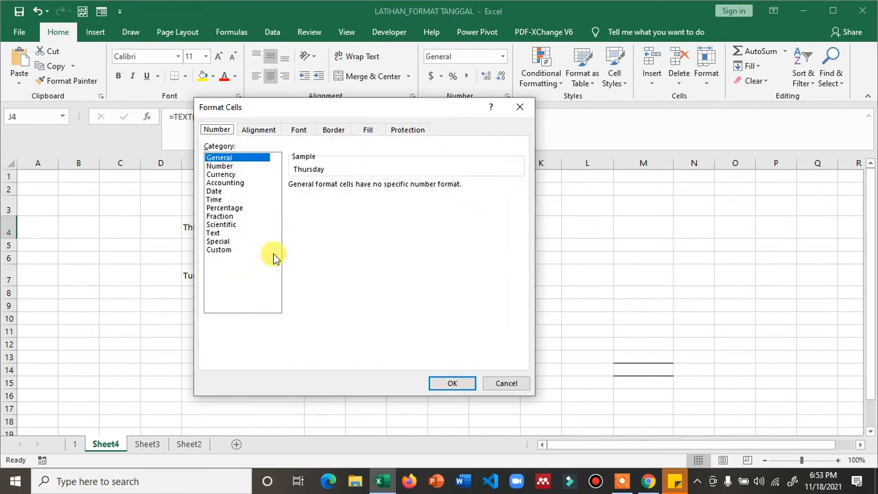
{"action": "left_click", "coordinate": [221, 191]}
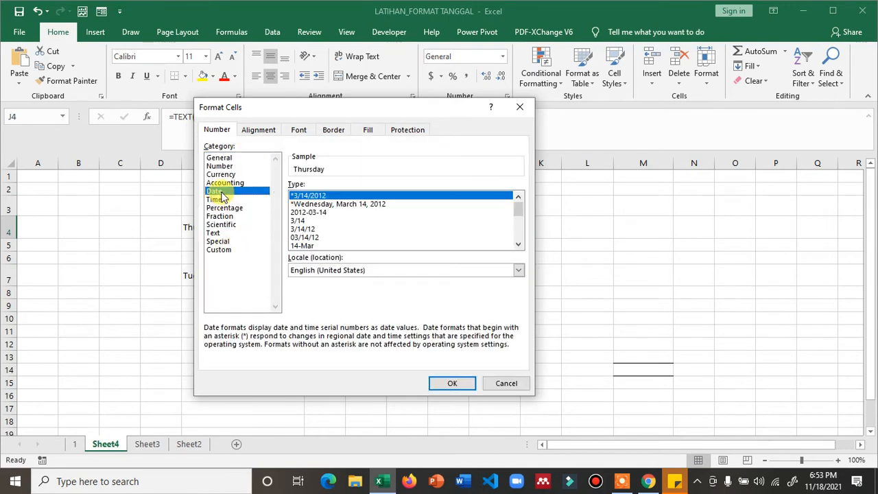
{"action": "left_click", "coordinate": [313, 272]}
{"action": "scroll", "coordinate": [350, 305], "scroll_direction": "up", "scroll_amount": 3}
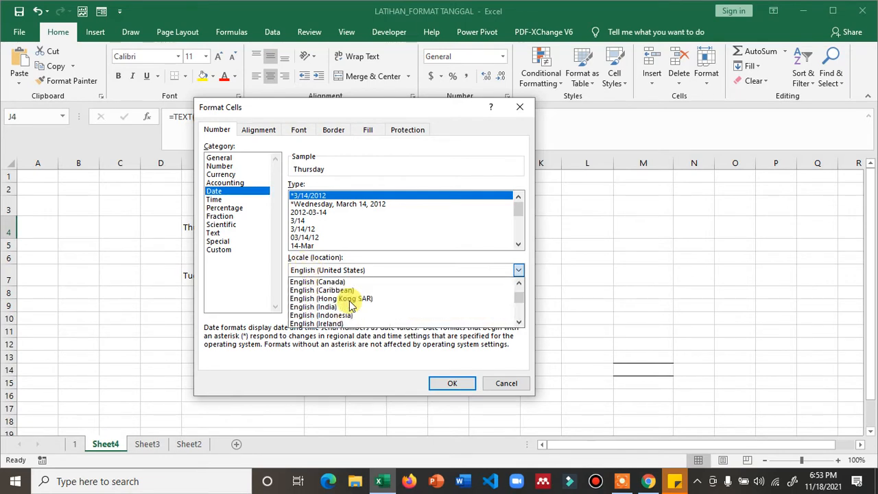
{"action": "scroll", "coordinate": [350, 306], "scroll_direction": "up", "scroll_amount": 5}
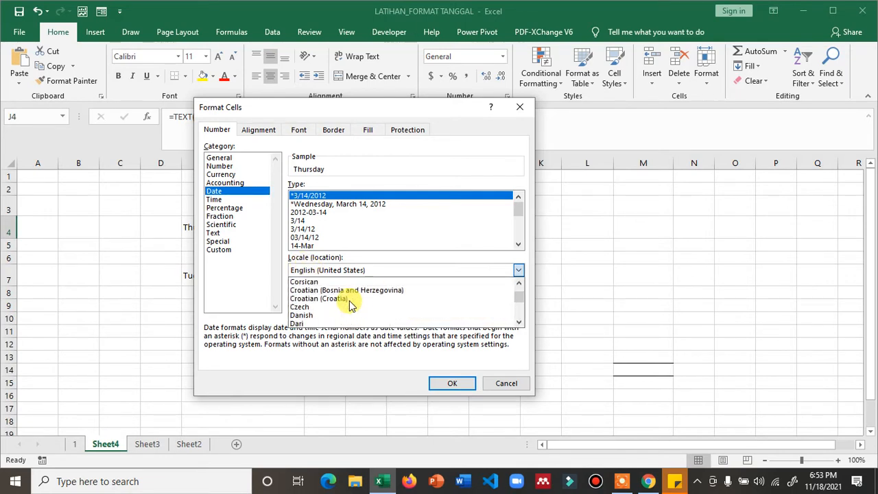
{"action": "scroll", "coordinate": [350, 305], "scroll_direction": "up", "scroll_amount": 10}
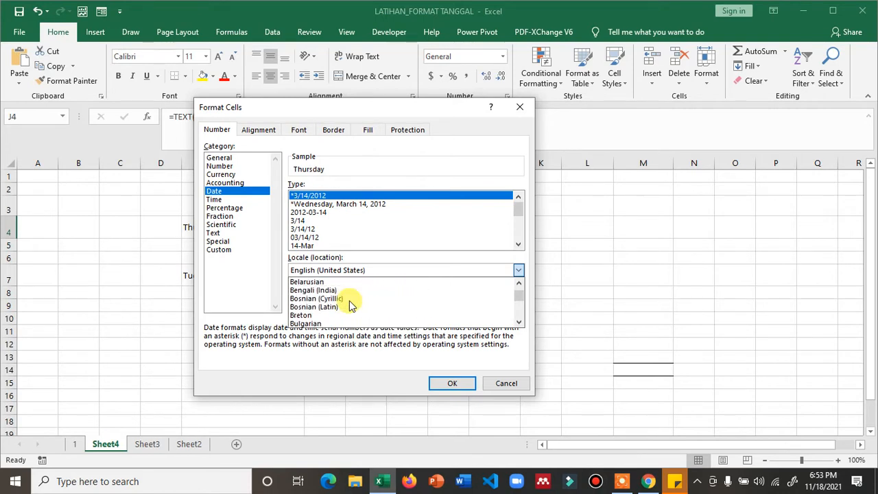
{"action": "scroll", "coordinate": [350, 306], "scroll_direction": "up", "scroll_amount": 2}
{"action": "scroll", "coordinate": [350, 305], "scroll_direction": "up", "scroll_amount": 3}
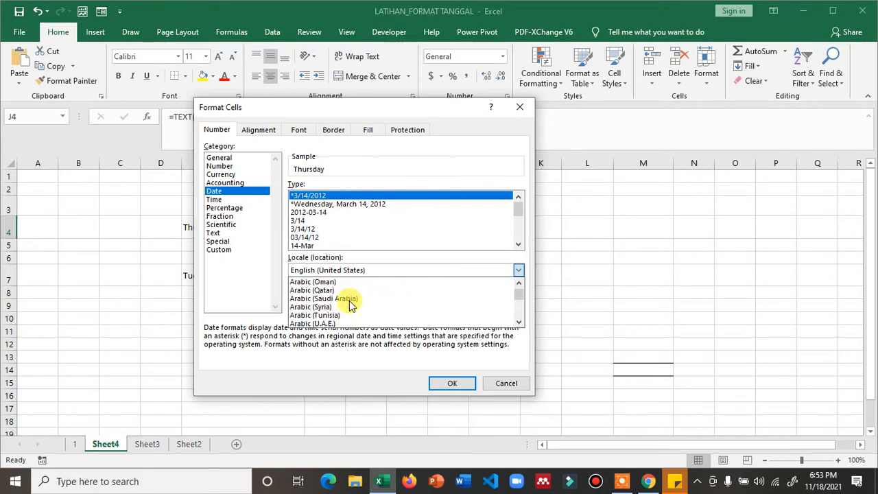
{"action": "scroll", "coordinate": [350, 306], "scroll_direction": "down", "scroll_amount": 5}
{"action": "scroll", "coordinate": [350, 305], "scroll_direction": "down", "scroll_amount": 8}
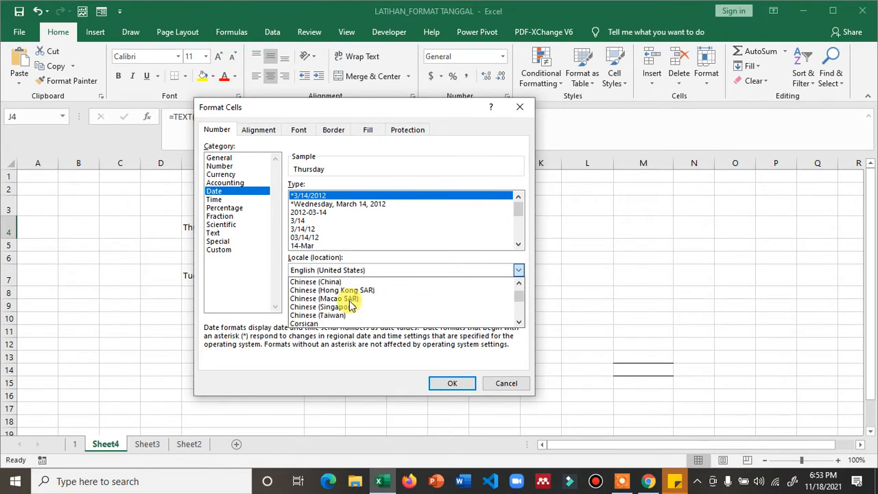
{"action": "scroll", "coordinate": [350, 305], "scroll_direction": "down", "scroll_amount": 9}
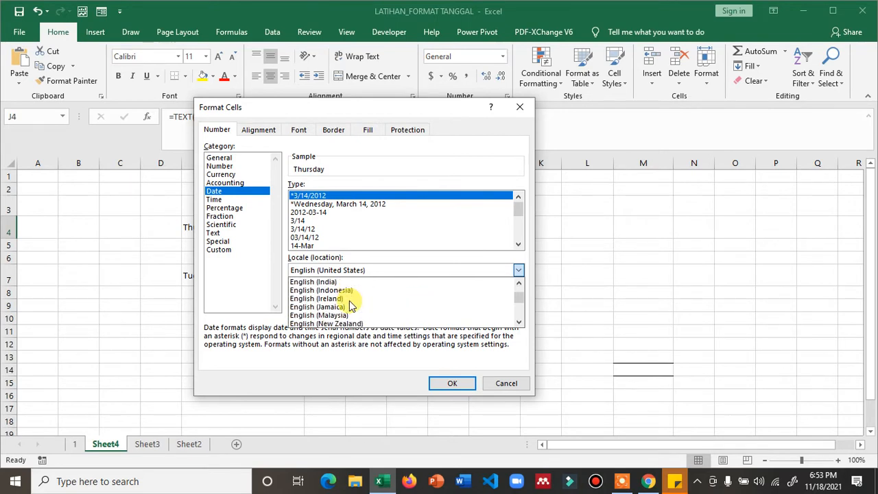
{"action": "scroll", "coordinate": [350, 306], "scroll_direction": "down", "scroll_amount": 9}
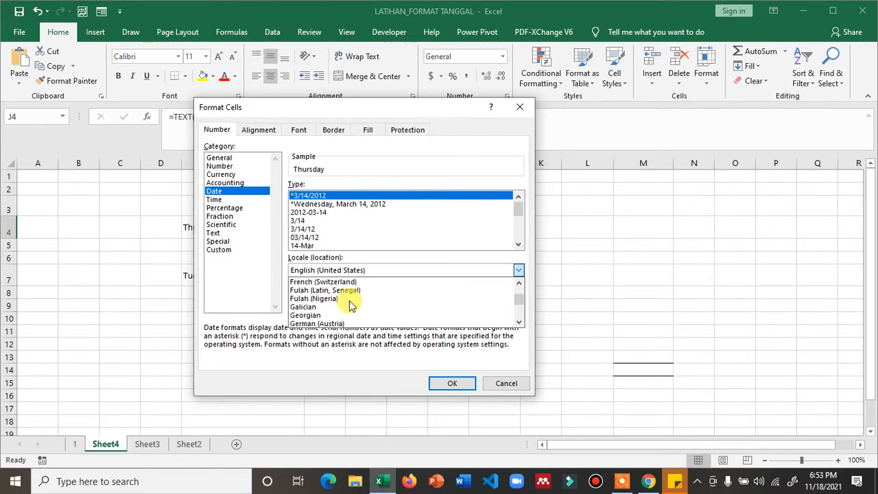
{"action": "scroll", "coordinate": [350, 306], "scroll_direction": "down", "scroll_amount": 3}
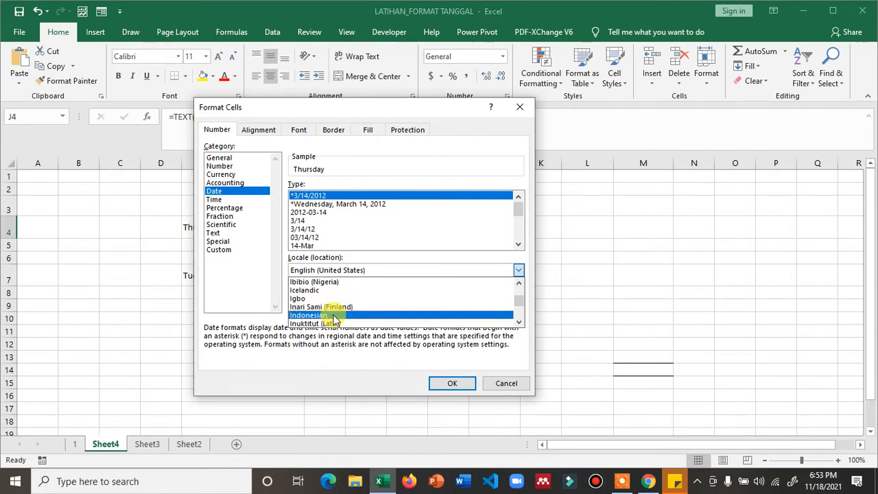
{"action": "left_click", "coordinate": [333, 316]}
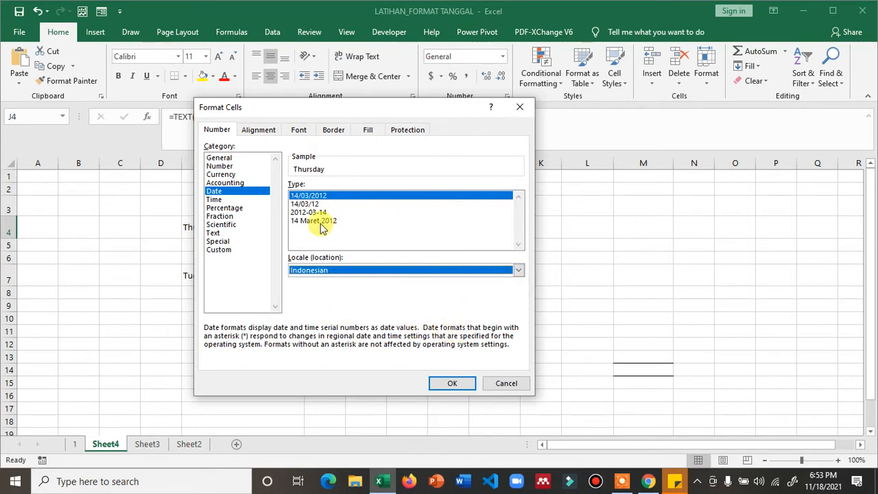
{"action": "left_click", "coordinate": [456, 383]}
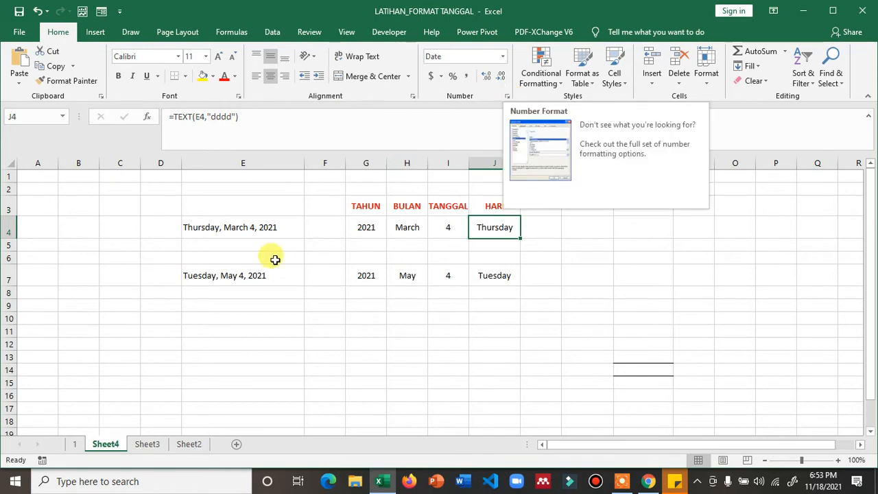
Change the Indonesian date format of weekday cell J4 to the 14 Maret 2012 type
{"action": "left_click", "coordinate": [508, 100]}
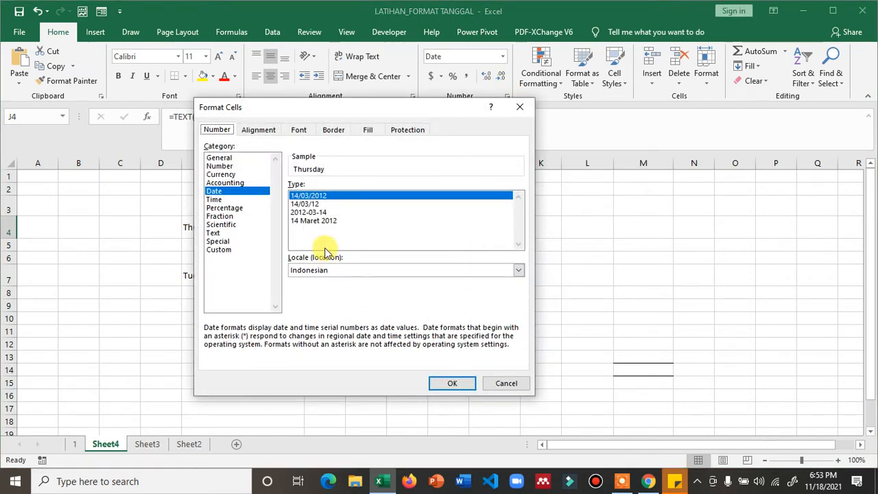
{"action": "left_click", "coordinate": [327, 215]}
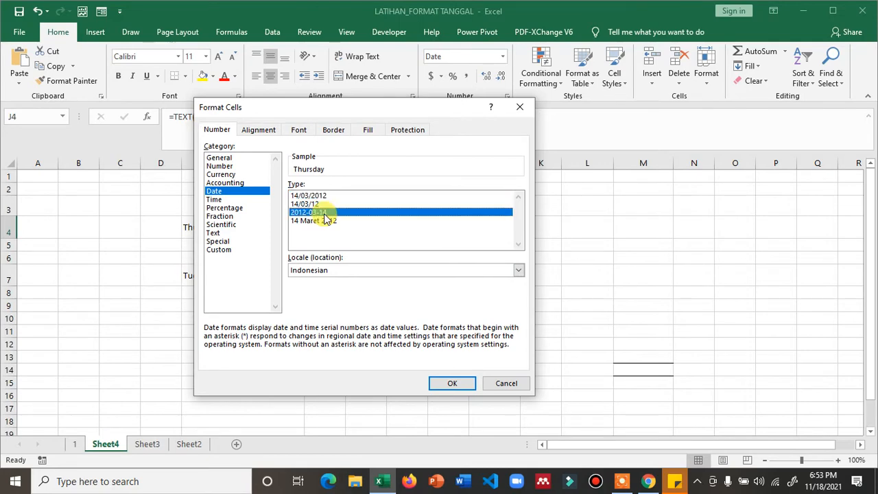
{"action": "left_click", "coordinate": [327, 220]}
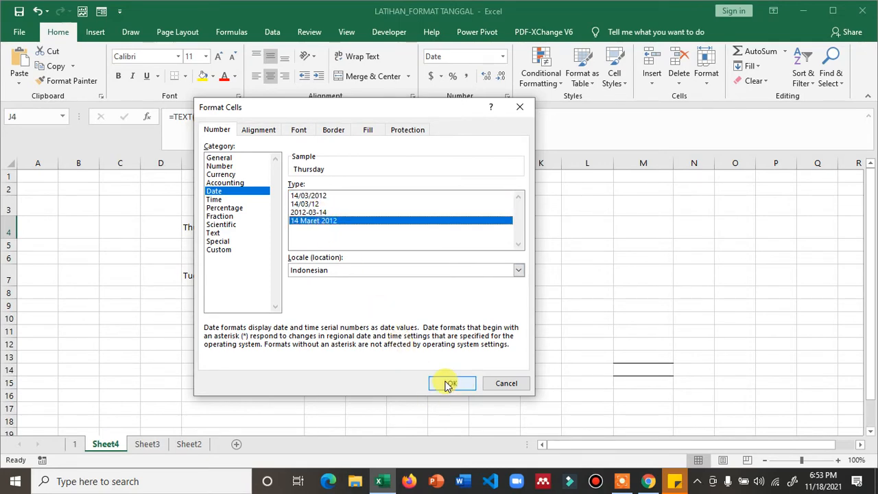
{"action": "left_click", "coordinate": [447, 383]}
{"action": "left_click", "coordinate": [547, 229]}
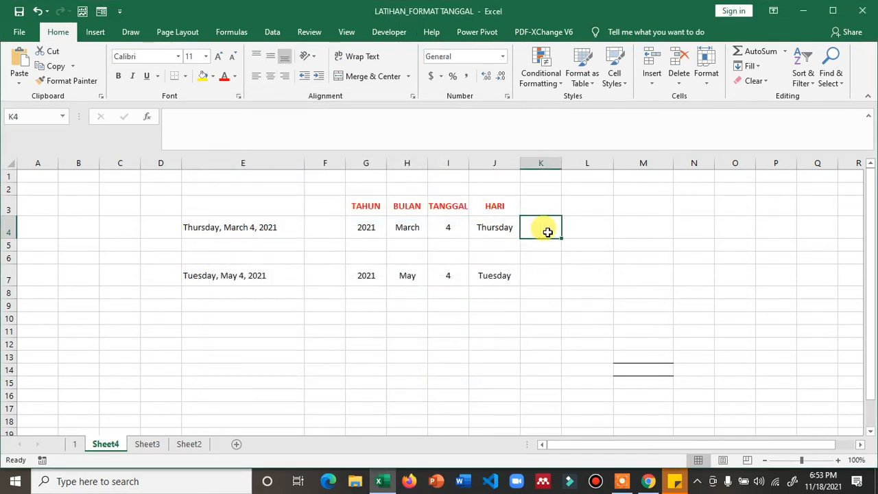
{"action": "left_click", "coordinate": [494, 227]}
Try the Indonesian locale in the date format of the first source date in cell E4
{"action": "left_click", "coordinate": [260, 227]}
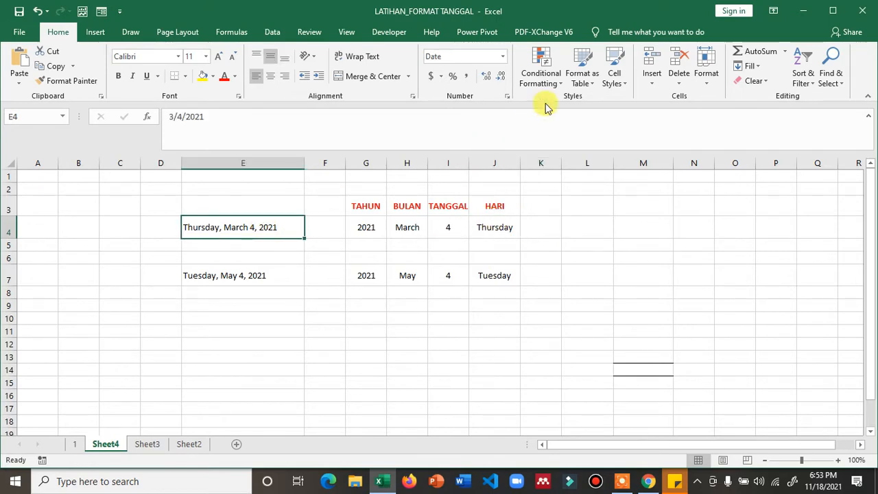
{"action": "left_click", "coordinate": [508, 97]}
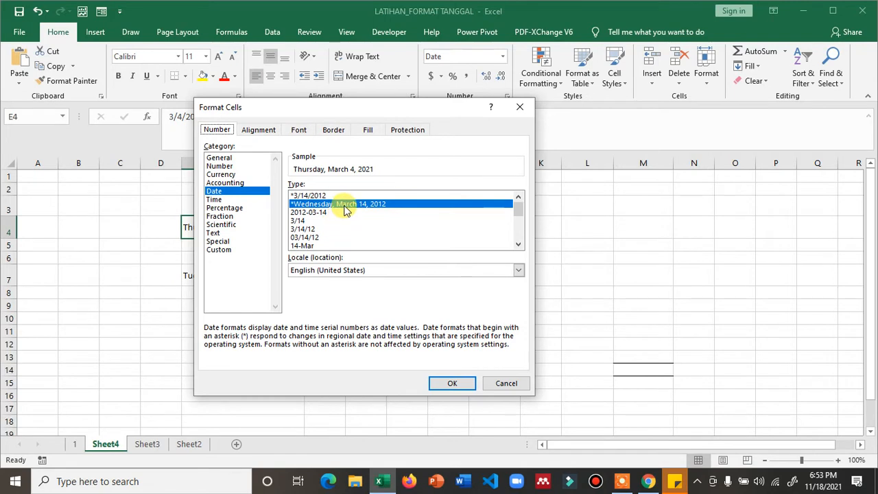
{"action": "left_click", "coordinate": [339, 268]}
{"action": "scroll", "coordinate": [355, 315], "scroll_direction": "down", "scroll_amount": 10}
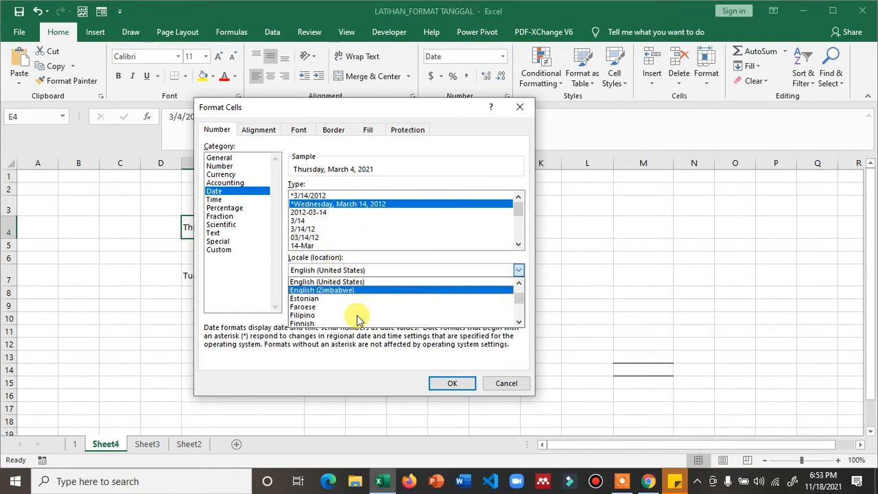
{"action": "scroll", "coordinate": [357, 317], "scroll_direction": "down", "scroll_amount": 8}
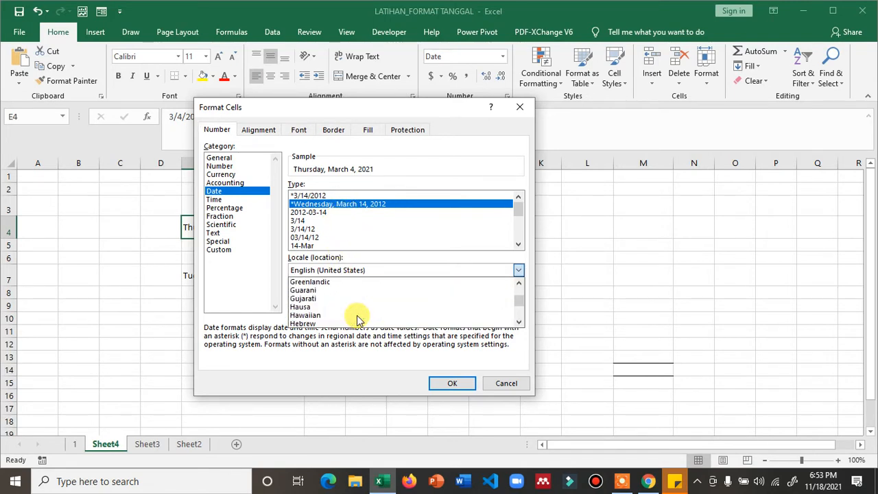
{"action": "scroll", "coordinate": [356, 317], "scroll_direction": "down", "scroll_amount": 1}
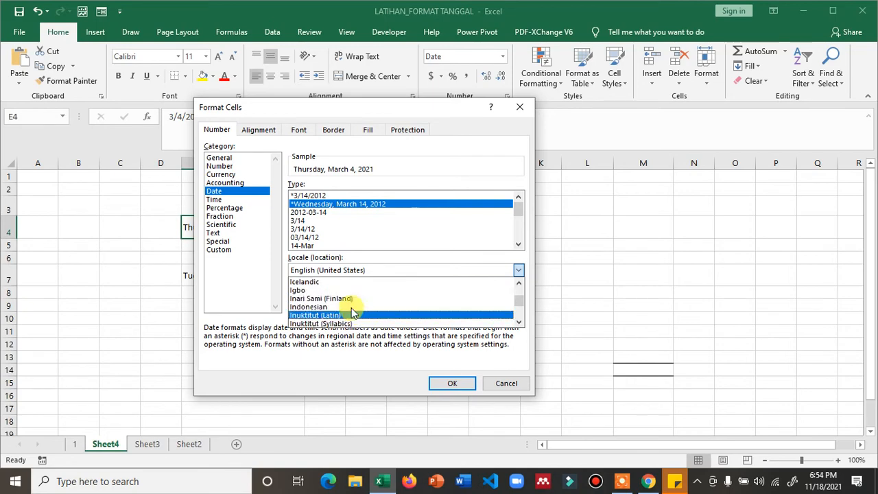
{"action": "left_click", "coordinate": [349, 305]}
{"action": "left_click", "coordinate": [452, 383]}
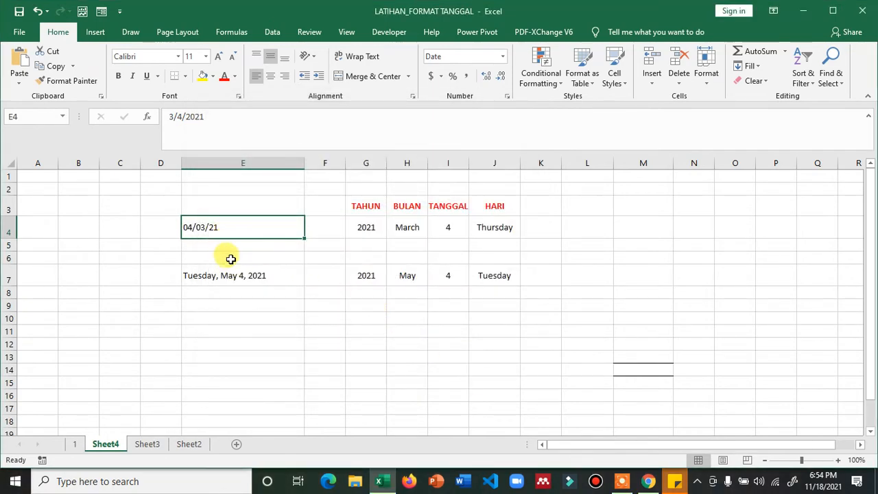
Undo the Indonesian date format applied to cell E4
{"action": "key", "text": "Down"}
{"action": "key", "text": "Down"}
{"action": "key", "text": "Down"}
{"action": "left_click", "coordinate": [233, 233]}
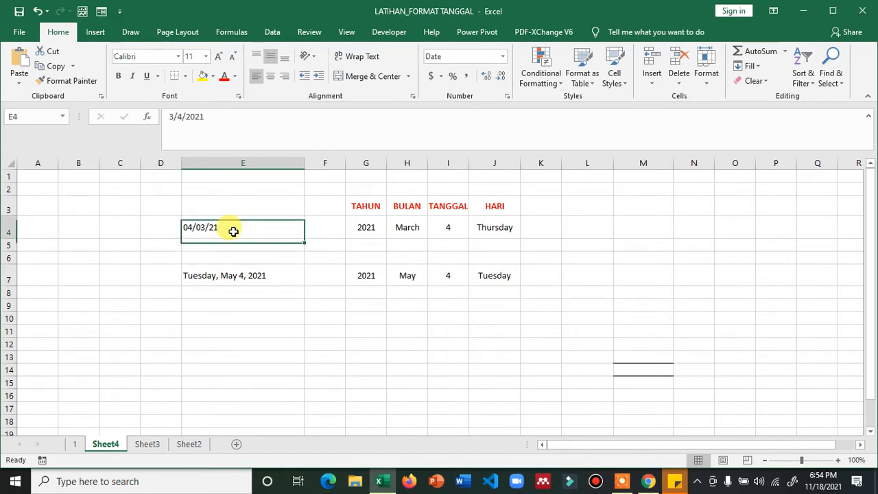
{"action": "key", "text": "ctrl+z"}
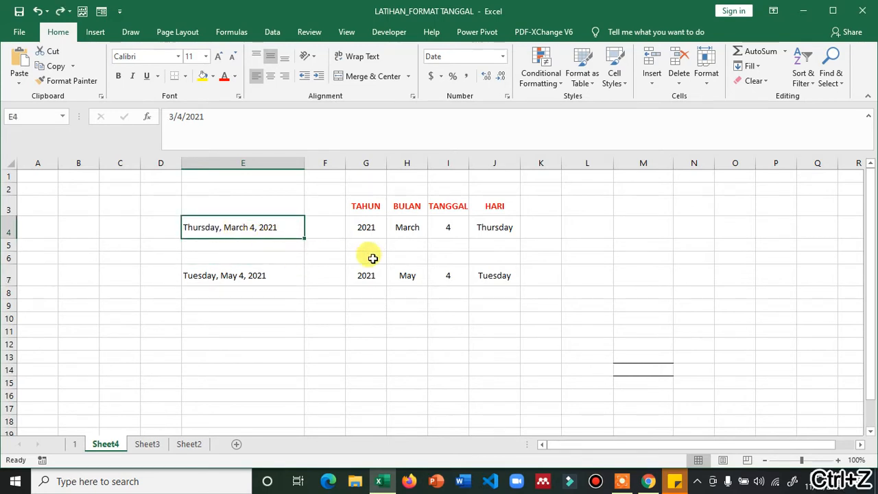
Enter the locale code [$-421] as a note in cell F10 below the date table
{"action": "left_click", "coordinate": [500, 231]}
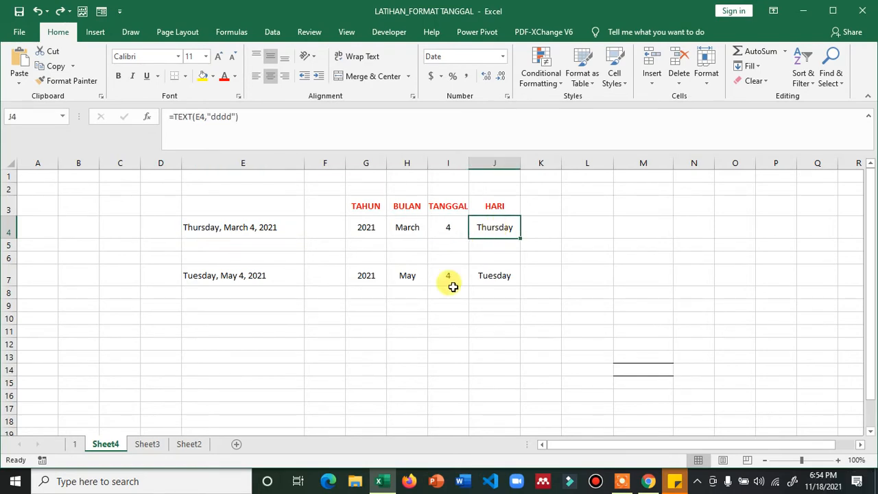
{"action": "left_click", "coordinate": [408, 322]}
{"action": "scroll", "coordinate": [410, 324], "scroll_direction": "up", "scroll_amount": 3}
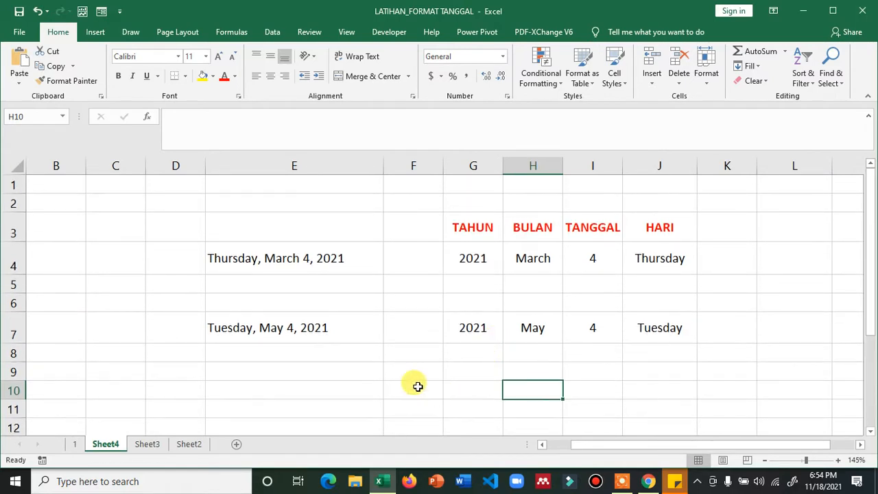
{"action": "left_click", "coordinate": [417, 387]}
{"action": "type", "text": "[$-421"}
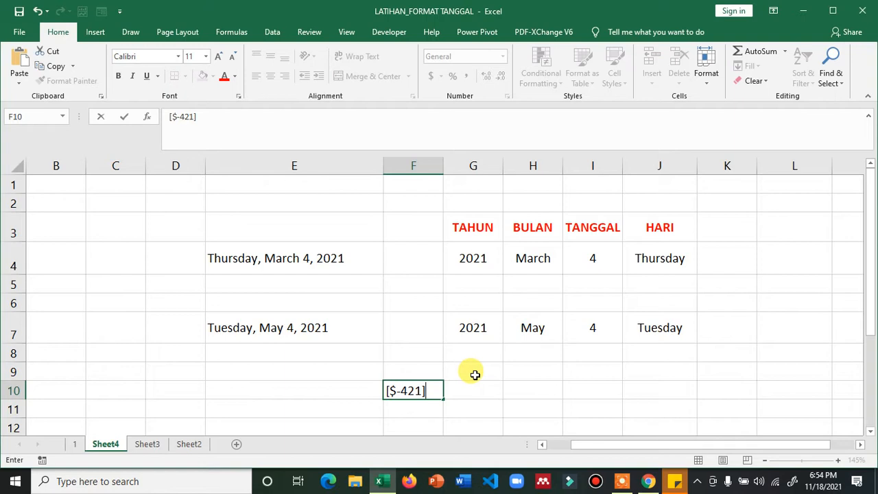
{"action": "key", "text": "Return"}
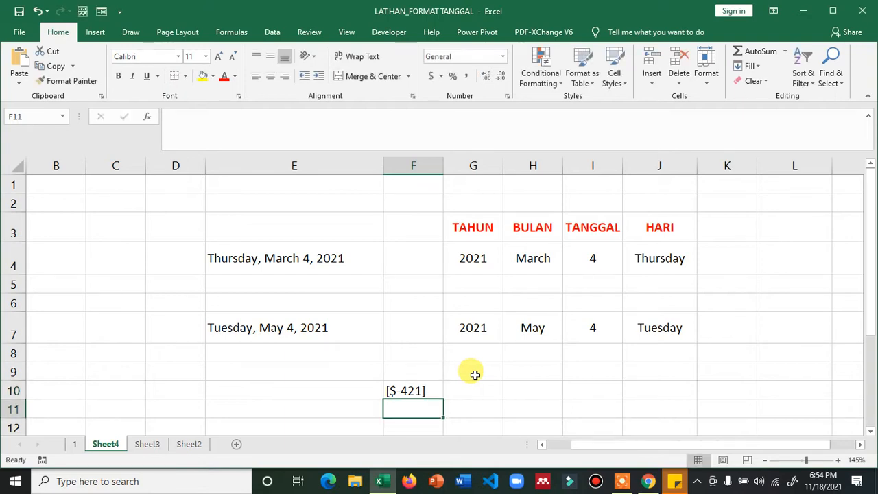
Enter the explanation 421=indonesia in cell G10, beside the locale code
{"action": "key", "text": "Up"}
{"action": "key", "text": "Right"}
{"action": "type", "text": "421"}
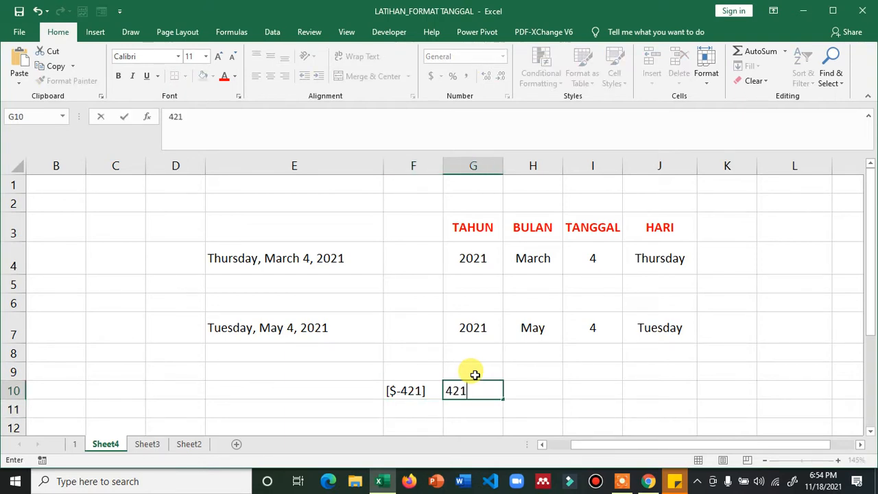
{"action": "type", "text": "=indonesia"}
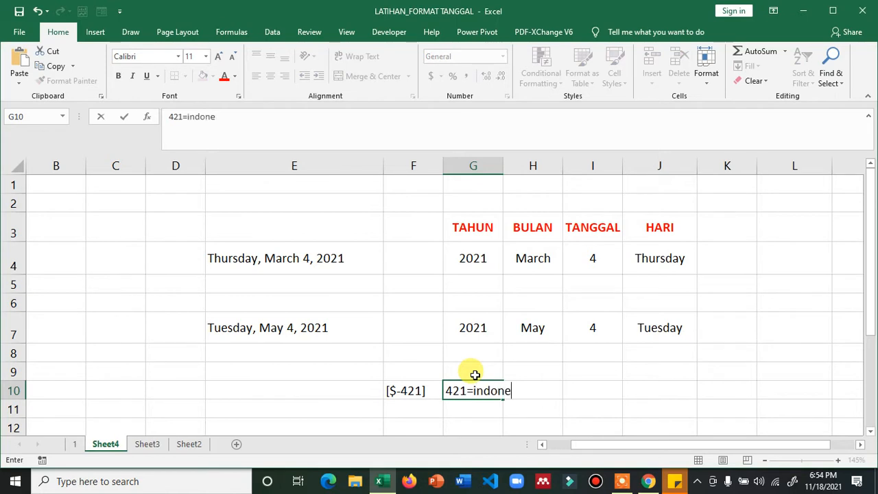
{"action": "key", "text": "Return"}
{"action": "key", "text": "Up"}
{"action": "key", "text": "Up"}
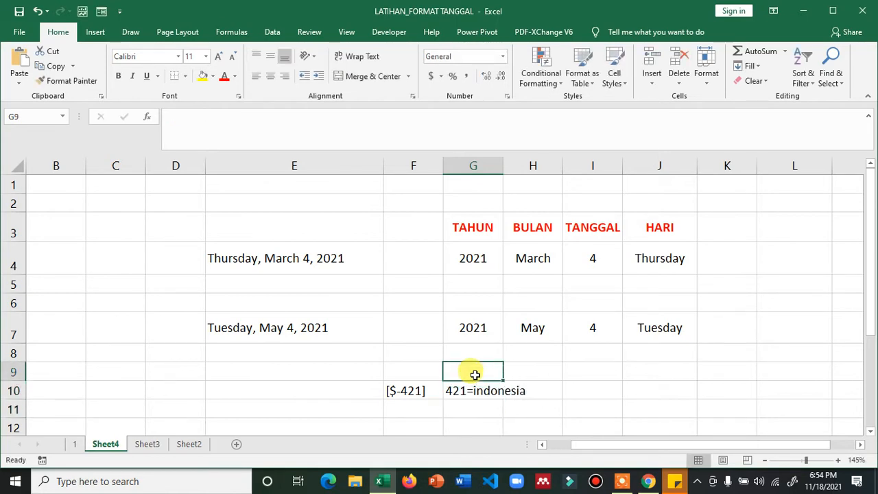
Add the Indonesian locale code to the weekday formula in J4, making it =TEXT(E4,"[$-421]dddd")
{"action": "left_click", "coordinate": [657, 257]}
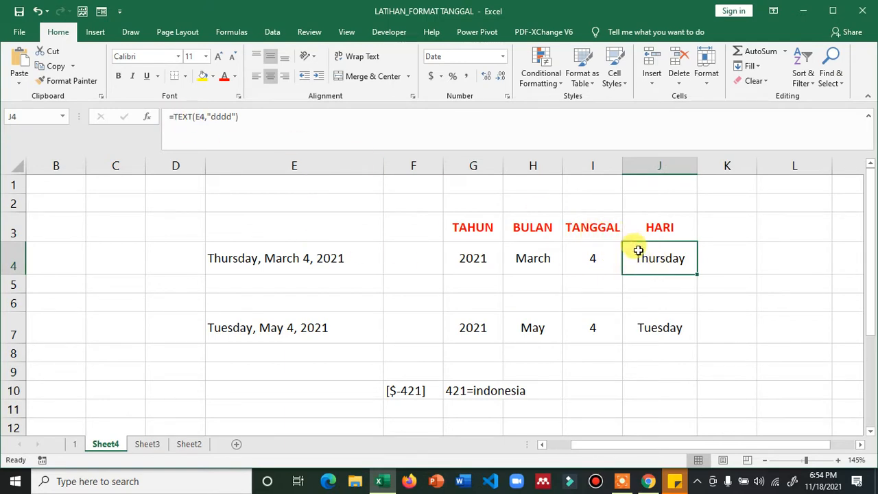
{"action": "double_click", "coordinate": [639, 252]}
{"action": "left_click", "coordinate": [617, 258]}
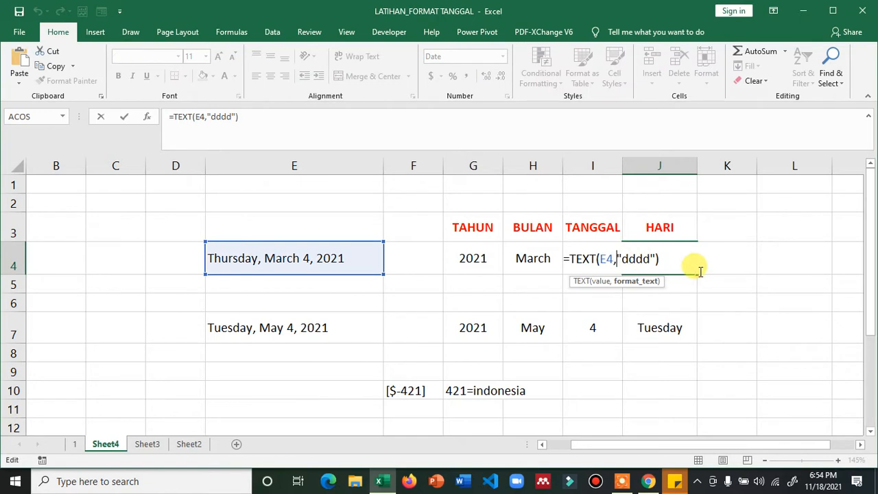
{"action": "type", "text": "["}
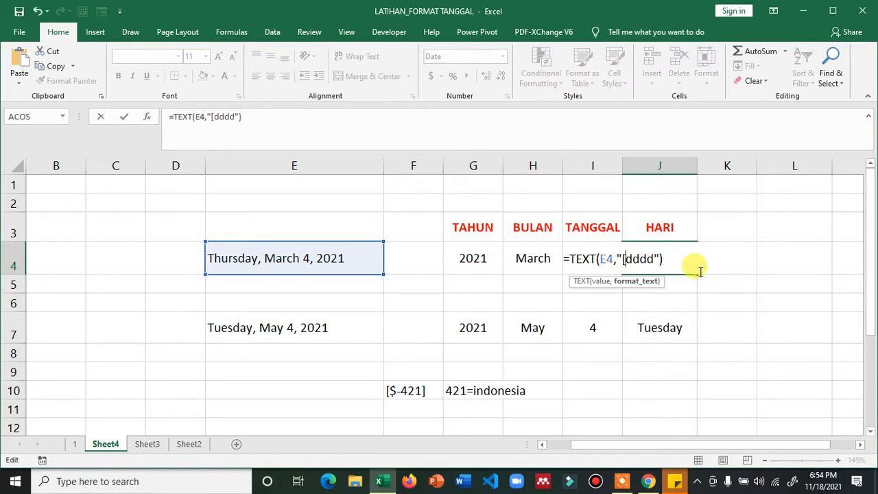
{"action": "type", "text": "$"}
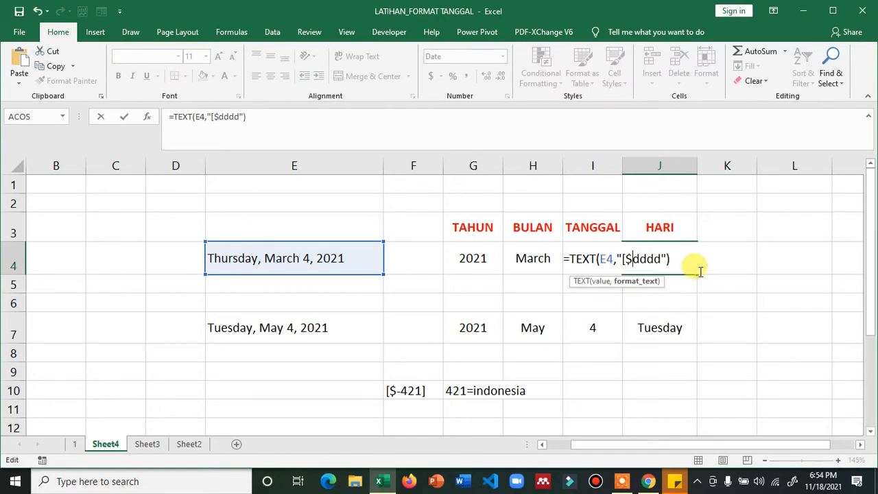
{"action": "type", "text": "-421"}
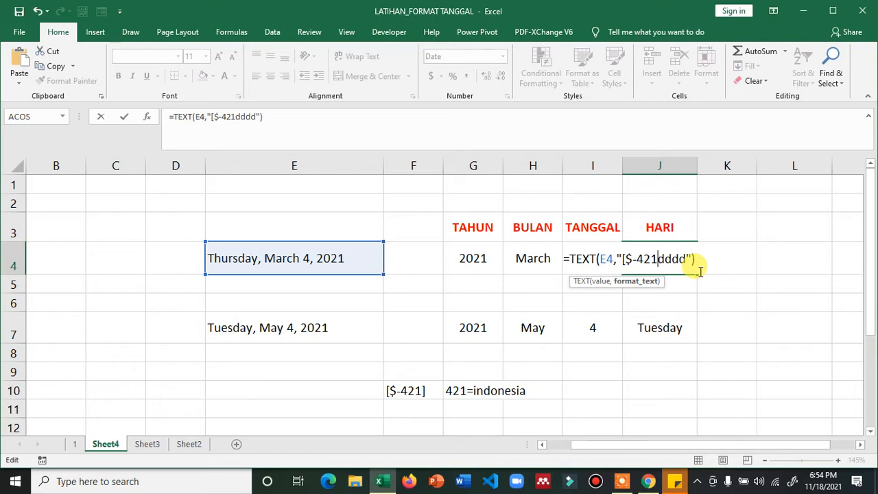
{"action": "type", "text": "]"}
{"action": "key", "text": "Return"}
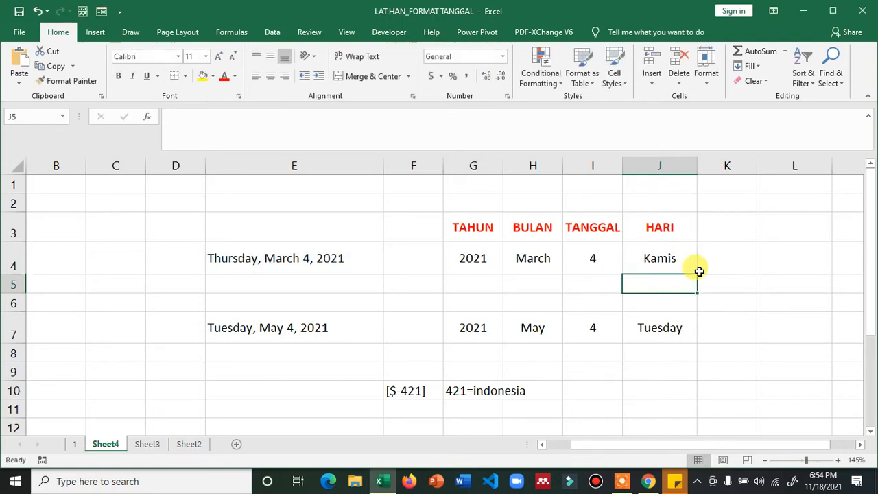
Add the Indonesian locale code to the weekday formula in J7, making it =TEXT(E7,"[$-421]DDDD")
{"action": "left_click", "coordinate": [662, 328]}
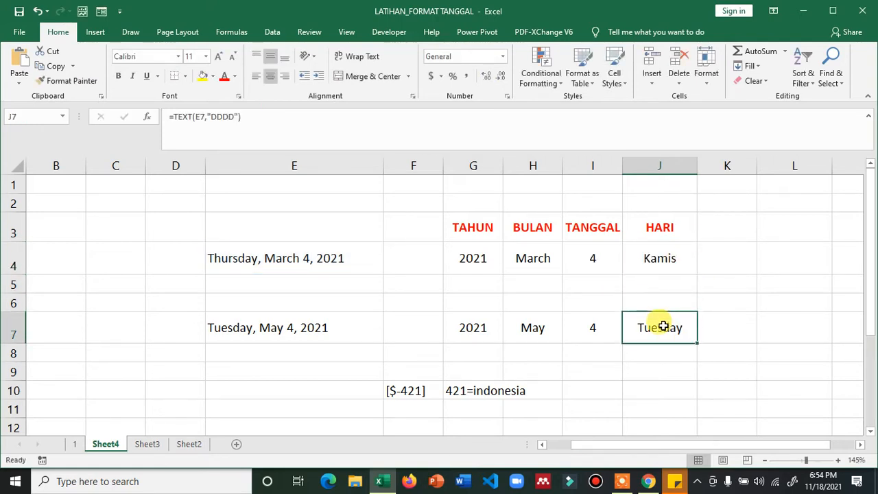
{"action": "double_click", "coordinate": [653, 329]}
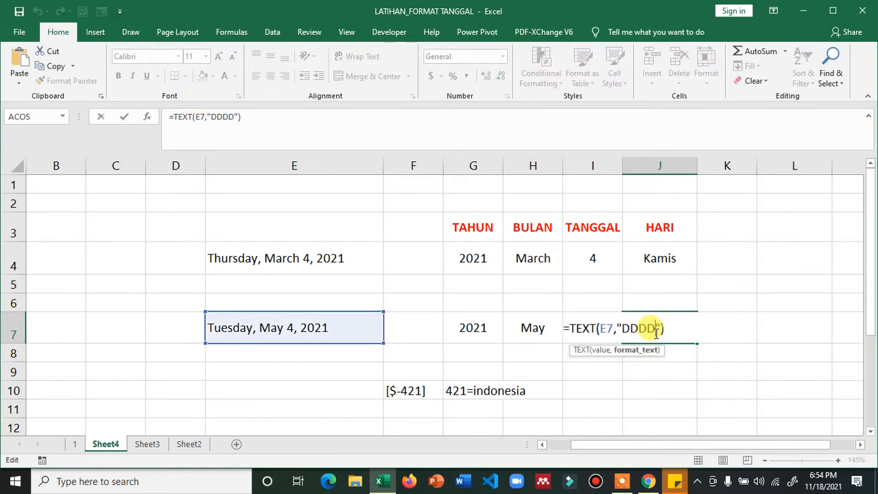
{"action": "left_click", "coordinate": [621, 328]}
{"action": "type", "text": "["}
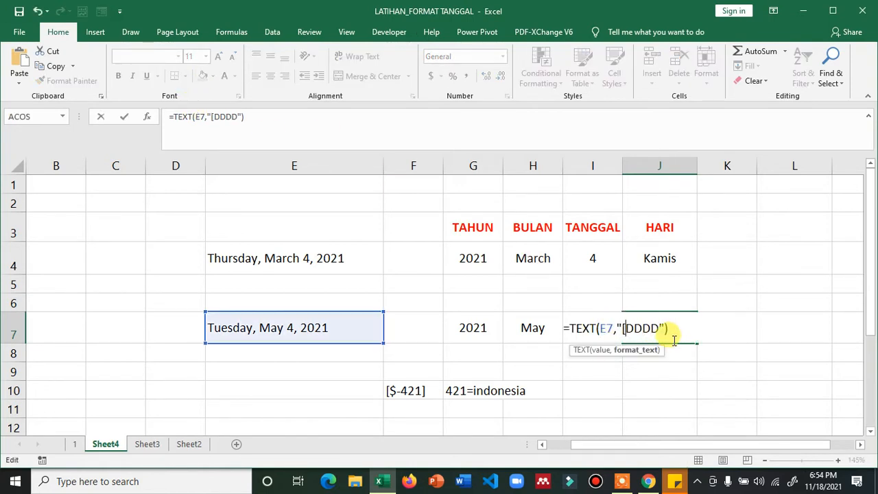
{"action": "type", "text": "$-"}
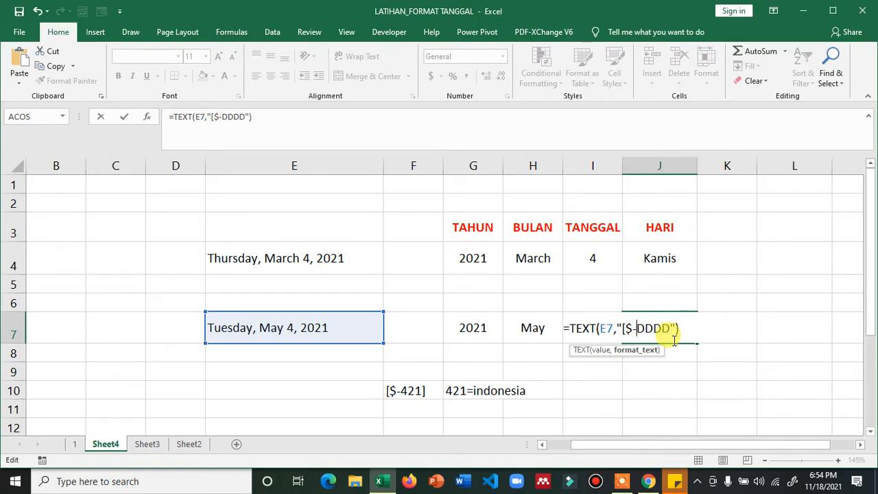
{"action": "type", "text": "421]"}
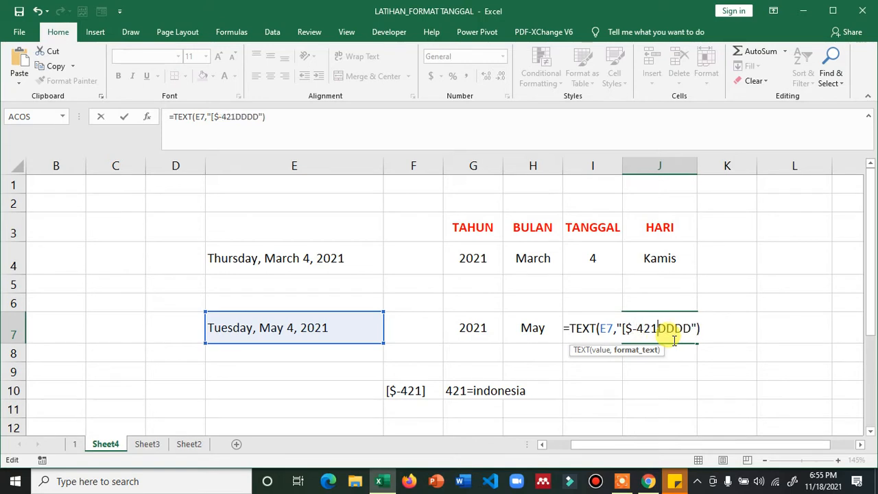
{"action": "key", "text": "Return"}
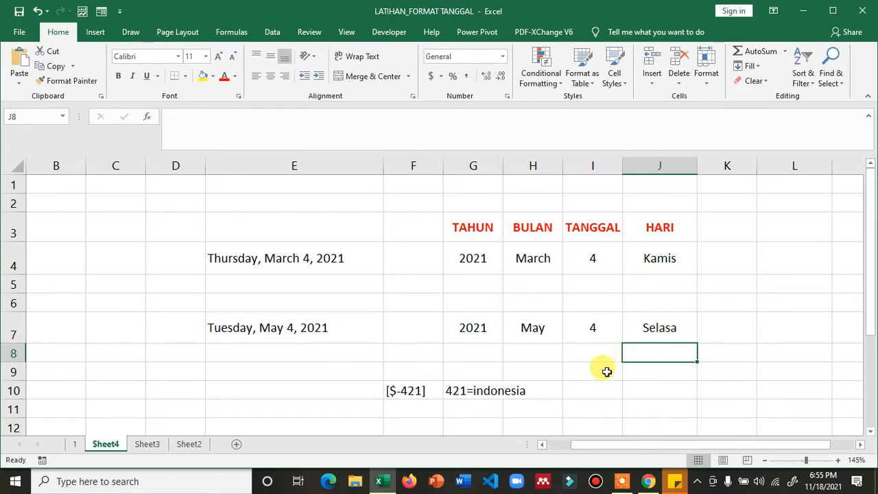
Add the Indonesian locale code to the month formula in H4, making it =TEXT(E4,"[$-421]mmmm")
{"action": "key", "text": "Up"}
{"action": "key", "text": "Left"}
{"action": "key", "text": "Left"}
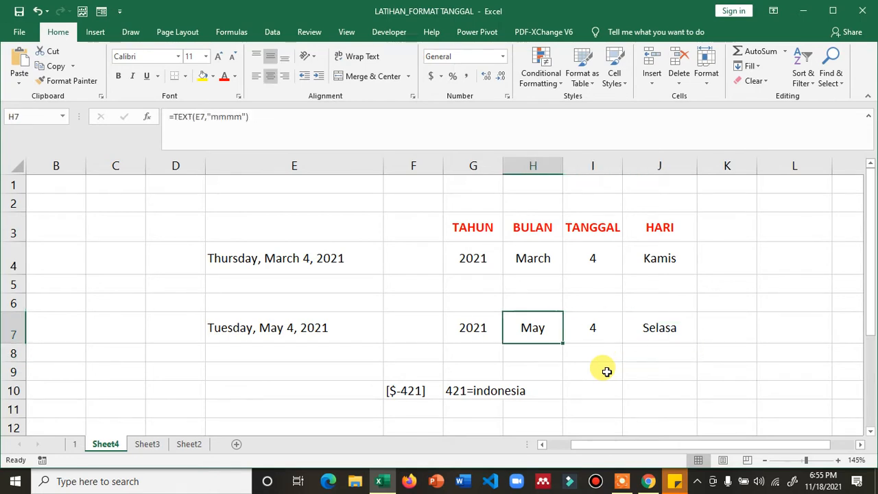
{"action": "key", "text": "Up"}
{"action": "key", "text": "Up"}
{"action": "key", "text": "Up"}
{"action": "key", "text": "F2"}
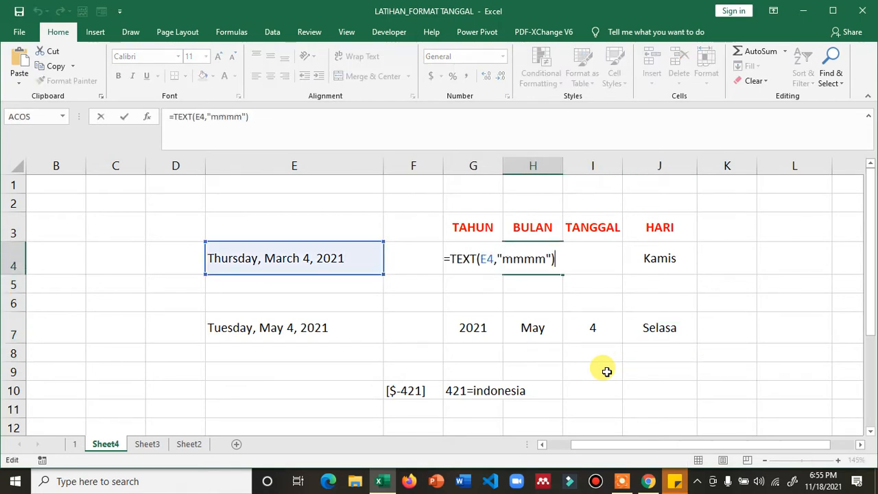
{"action": "key", "text": "Left"}
{"action": "key", "text": "Left"}
{"action": "key", "text": "Left"}
{"action": "key", "text": "Left"}
{"action": "key", "text": "Left"}
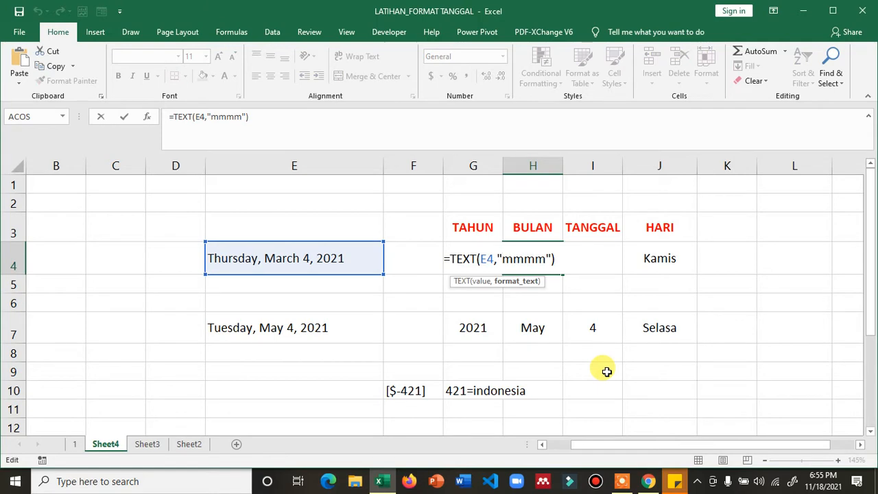
{"action": "type", "text": "[$-4"}
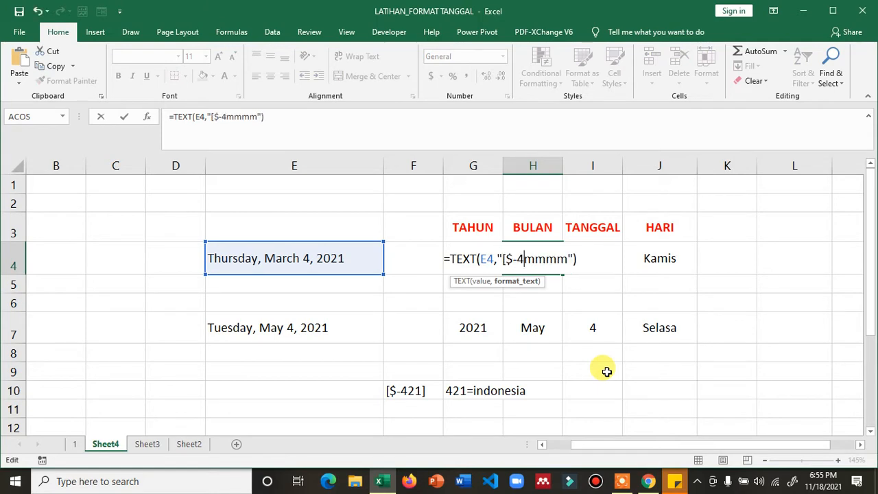
{"action": "type", "text": "21]"}
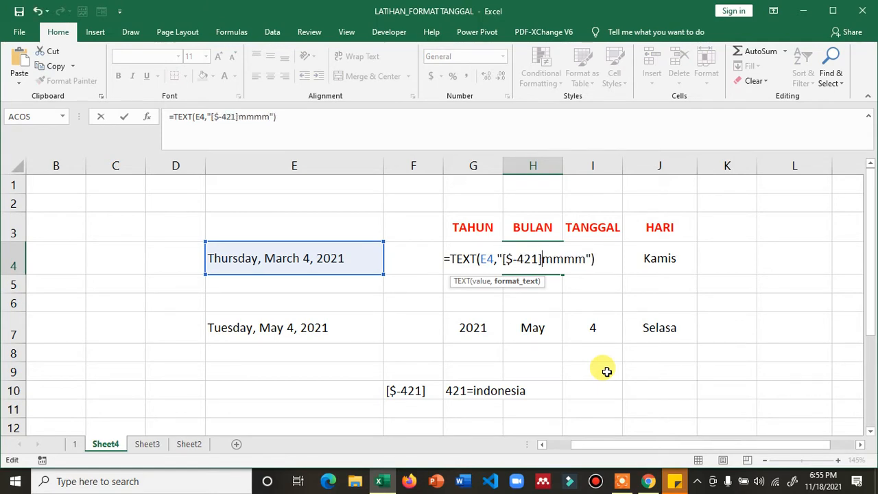
{"action": "key", "text": "Return"}
Add the Indonesian locale code to the month formula in H7, making it =TEXT(E7,"[$-421]mmmm")
{"action": "key", "text": "Down"}
{"action": "key", "text": "Down"}
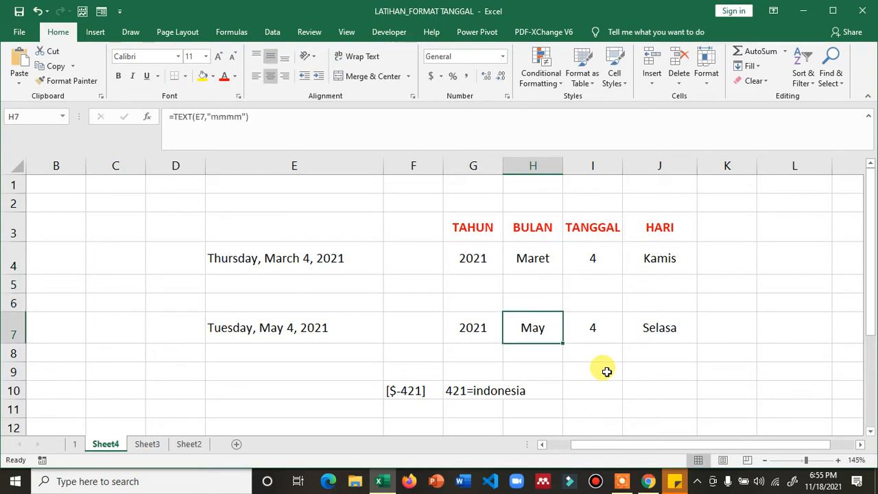
{"action": "key", "text": "F2"}
{"action": "key", "text": "Left"}
{"action": "key", "text": "Left"}
{"action": "key", "text": "Left"}
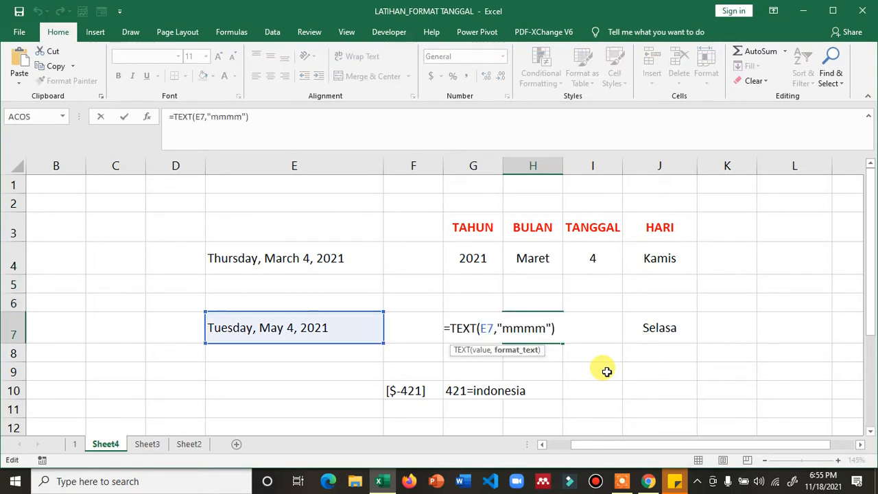
{"action": "type", "text": "[$$421]"}
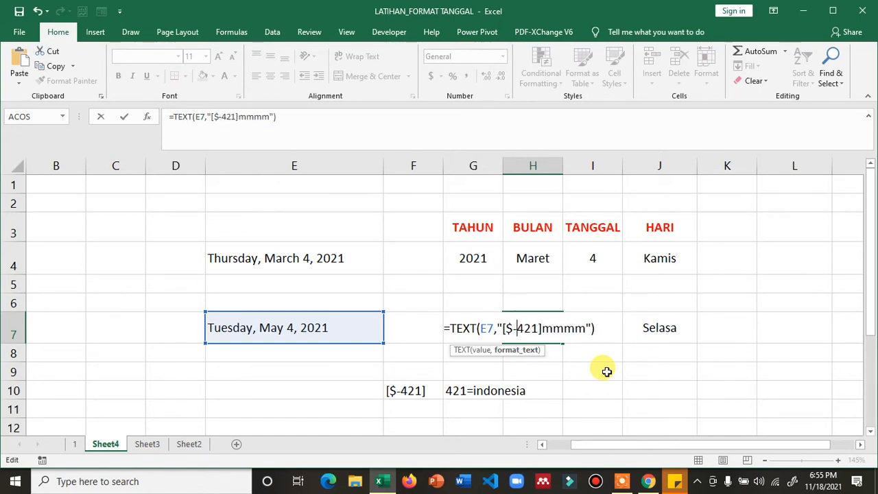
{"action": "key", "text": "Return"}
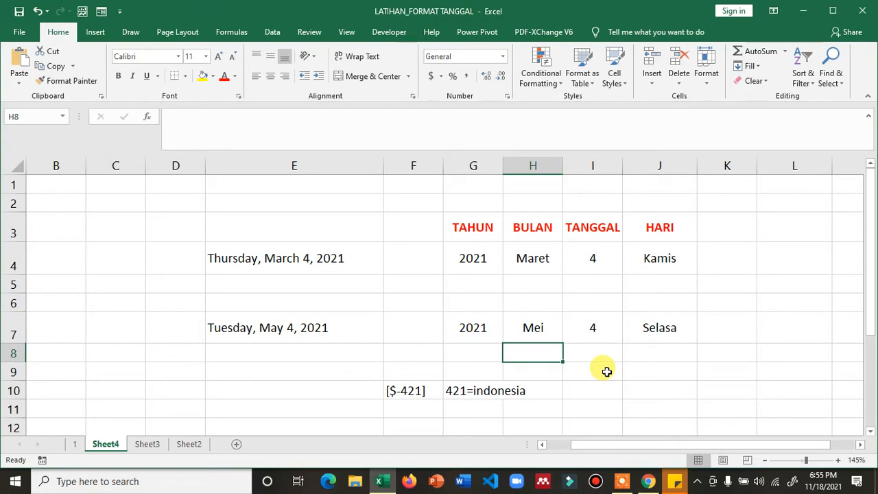
Enter the formula =TEXT(E7,"[$-421] mmmm,yyyy") in cell C7 to show the Indonesian month and year together
{"action": "key", "text": "Left"}
{"action": "key", "text": "Left"}
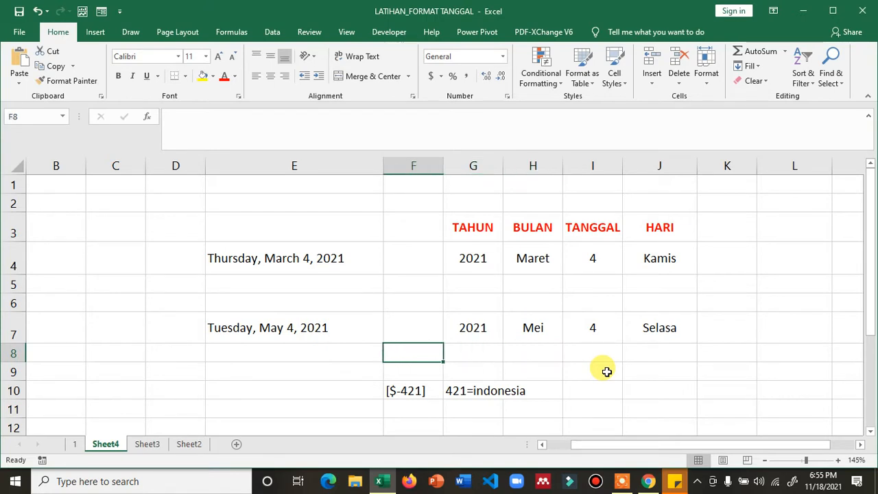
{"action": "key", "text": "Left"}
{"action": "key", "text": "Left"}
{"action": "key", "text": "Left"}
{"action": "key", "text": "Up"}
{"action": "key", "text": "Right"}
{"action": "key", "text": "Right"}
{"action": "key", "text": "Right"}
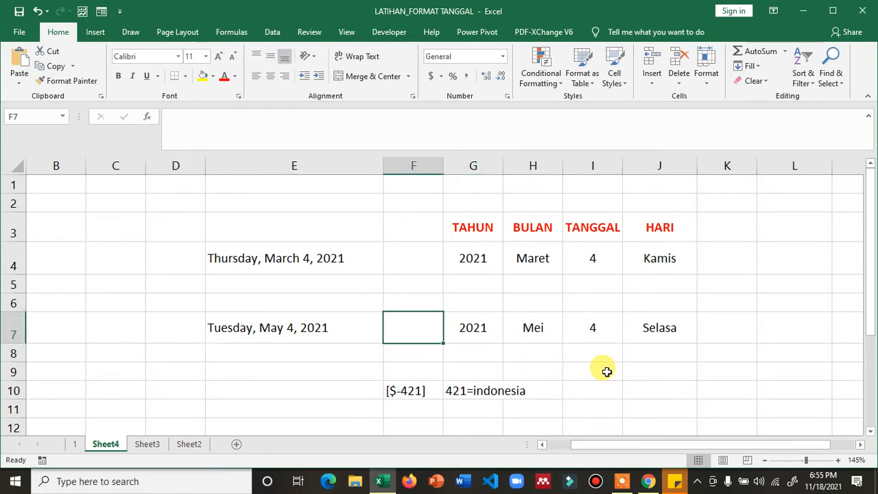
{"action": "key", "text": "Left"}
{"action": "key", "text": "Left"}
{"action": "key", "text": "Left"}
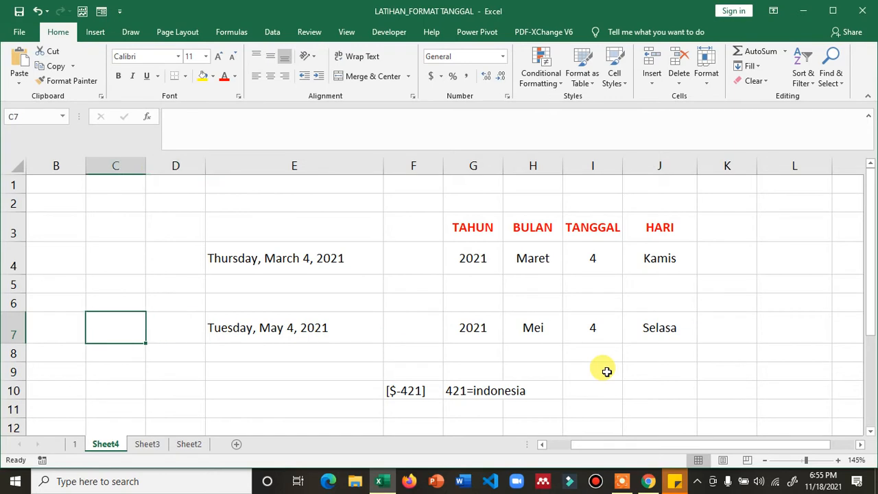
{"action": "type", "text": "="}
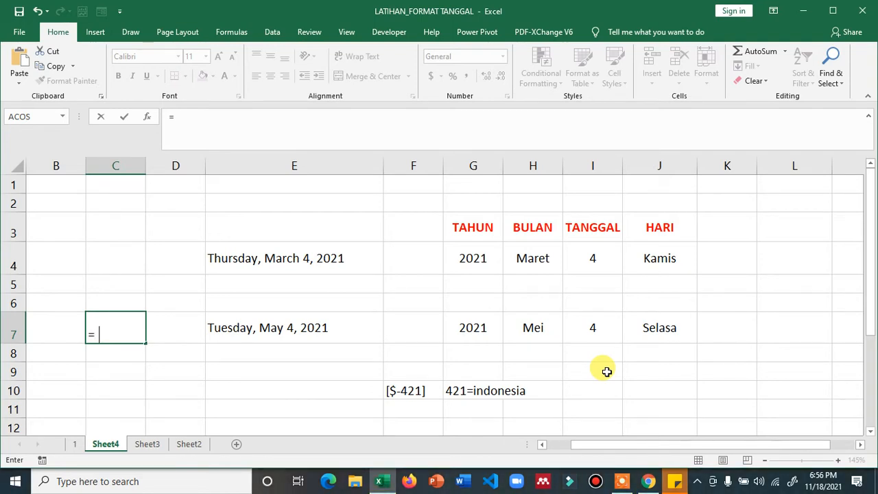
{"action": "type", "text": "text("}
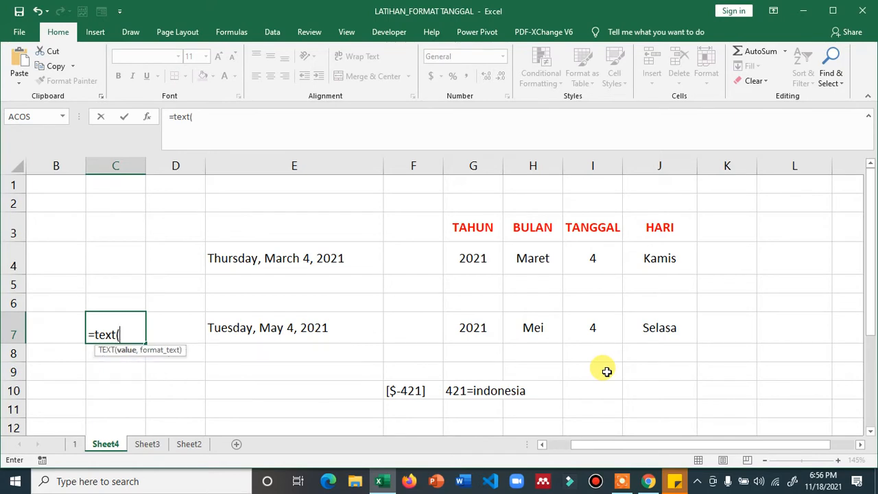
{"action": "key", "text": "Right"}
{"action": "key", "text": "Right"}
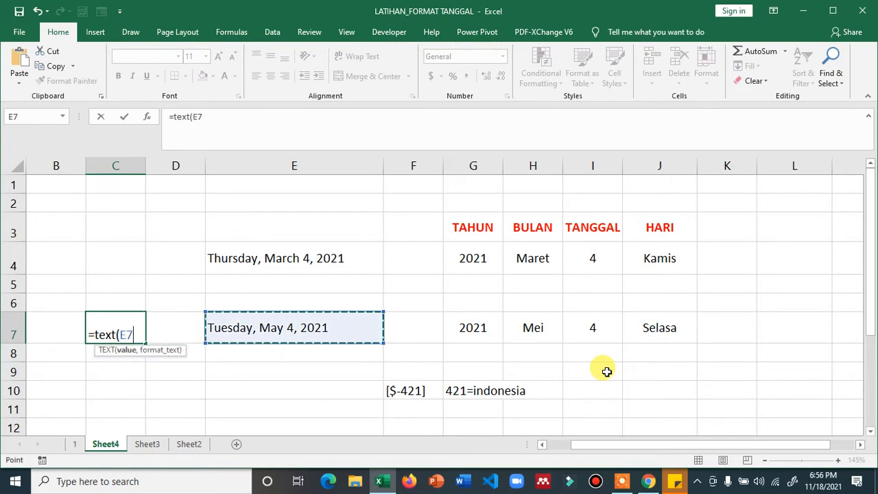
{"action": "type", "text": ","}
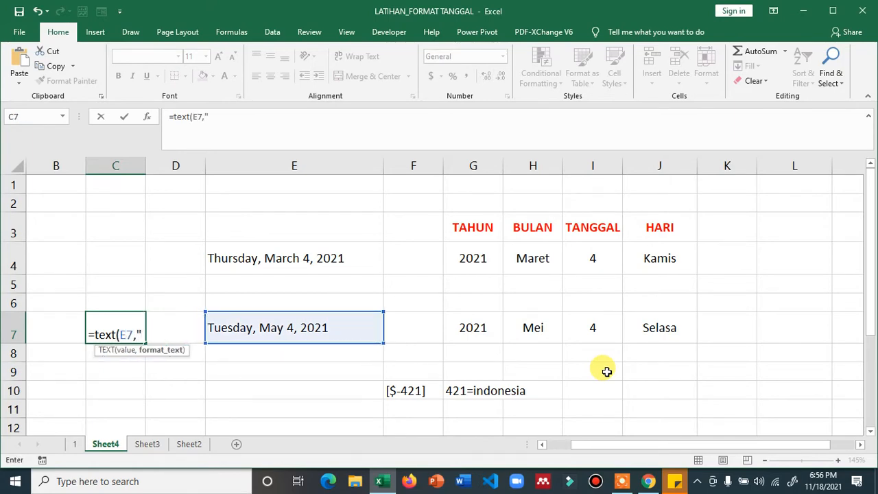
{"action": "type", "text": "\"[42"}
{"action": "key", "text": "BackSpace"}
{"action": "type", "text": "21"}
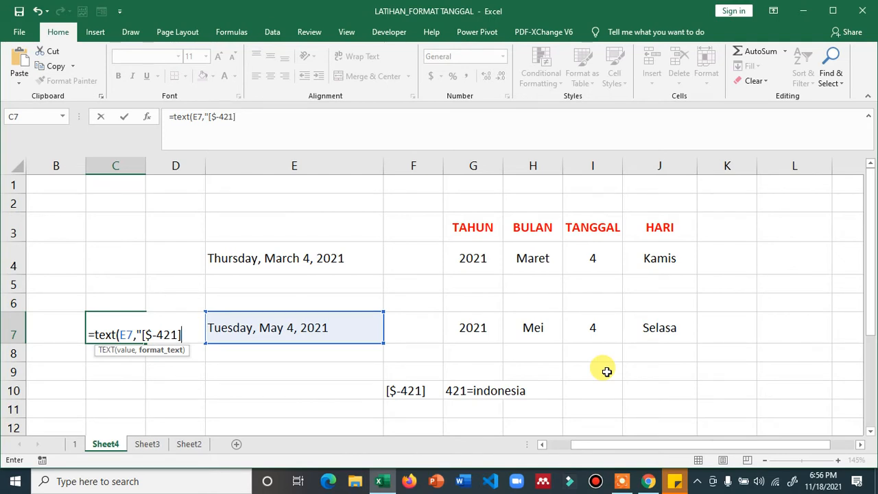
{"action": "type", "text": "] mmmm"}
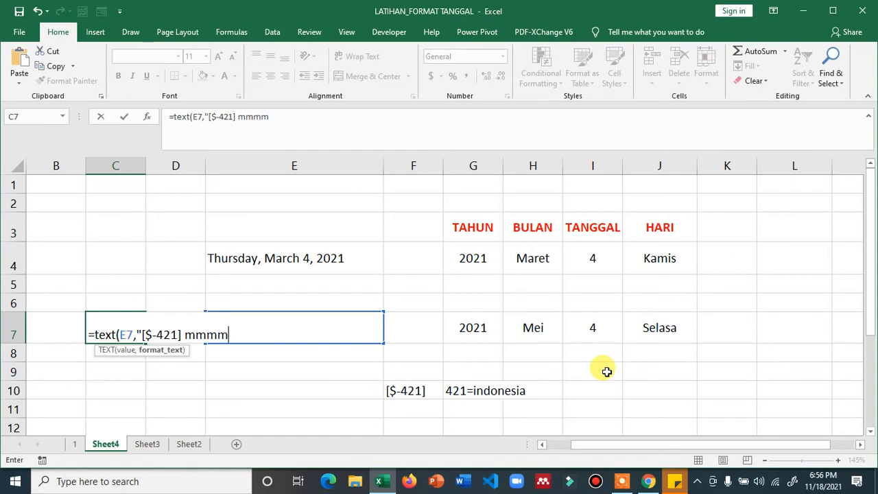
{"action": "type", "text": ",yyyy\")"}
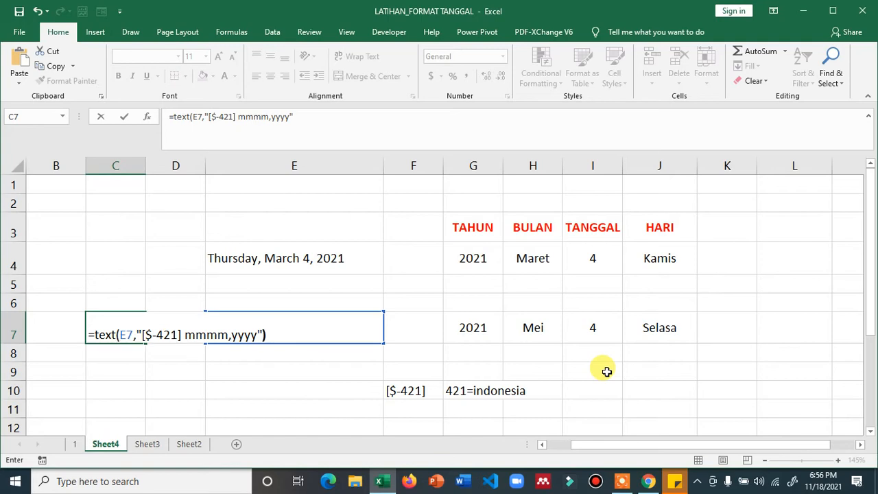
{"action": "key", "text": "Return"}
Center the content of cell C7 horizontally and vertically
{"action": "key", "text": "Up"}
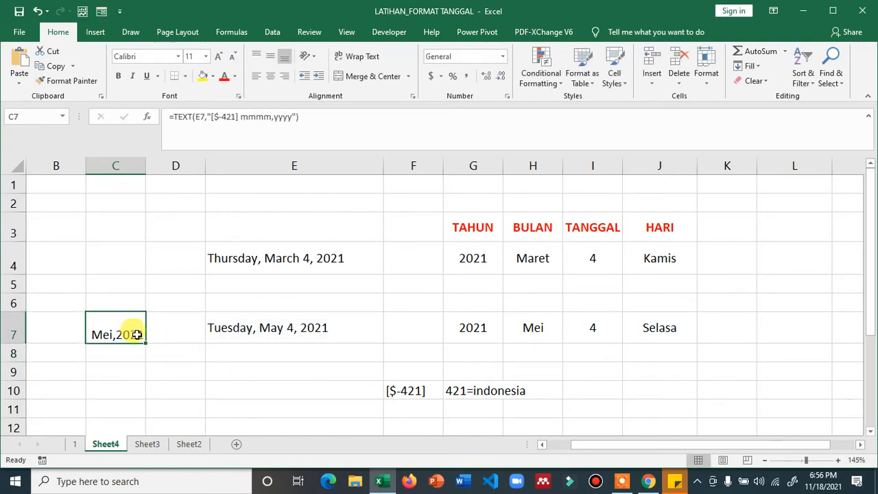
{"action": "left_click", "coordinate": [270, 76]}
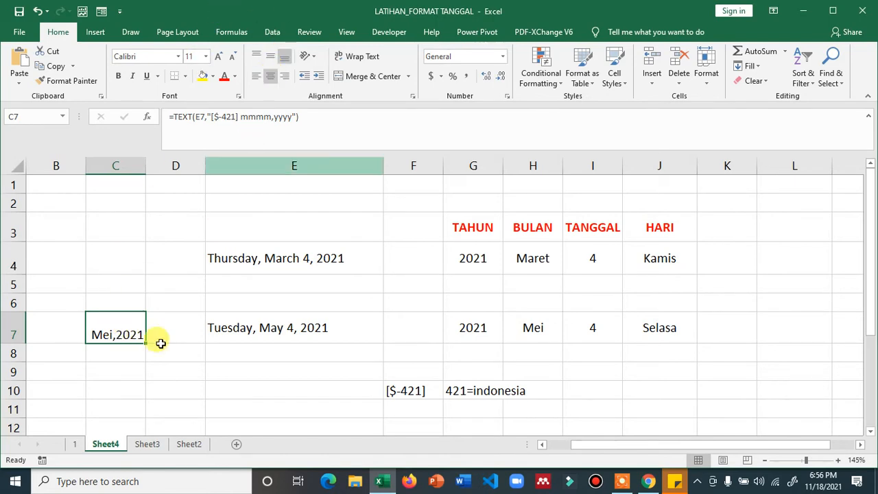
{"action": "left_click", "coordinate": [271, 59]}
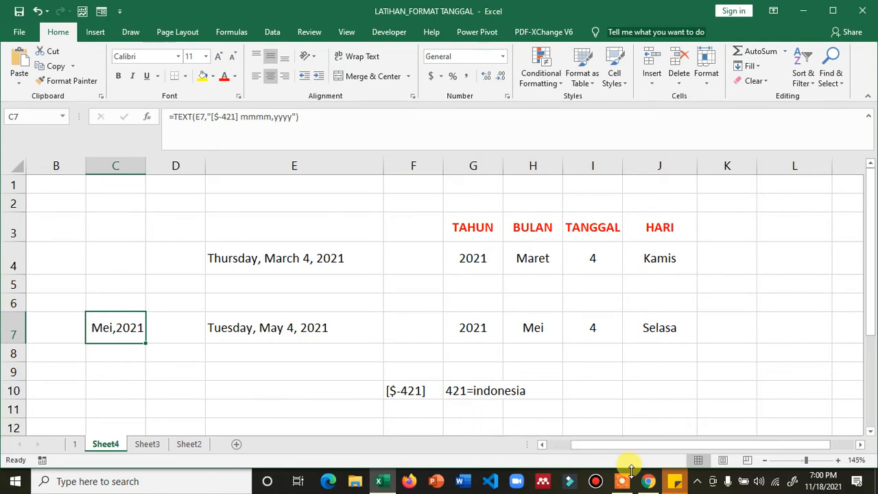
Switch to Chrome and search Google for "locale date symbol in excel"
{"action": "left_click", "coordinate": [654, 485]}
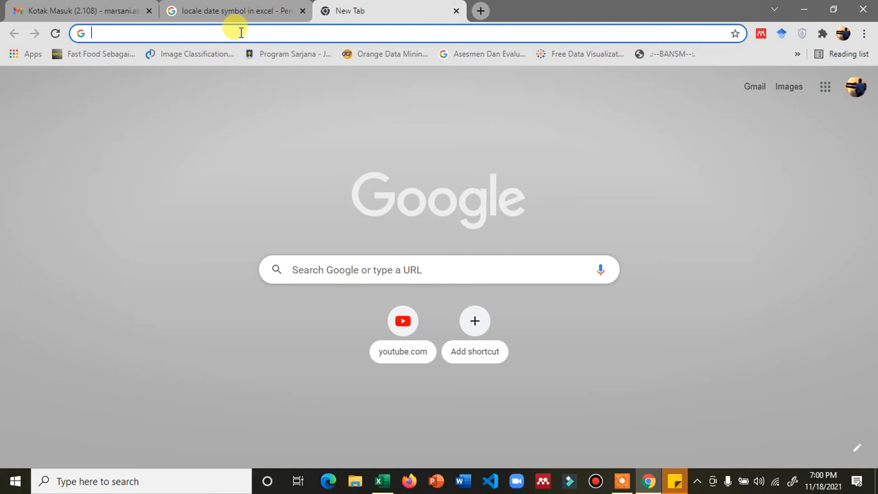
{"action": "type", "text": "local"}
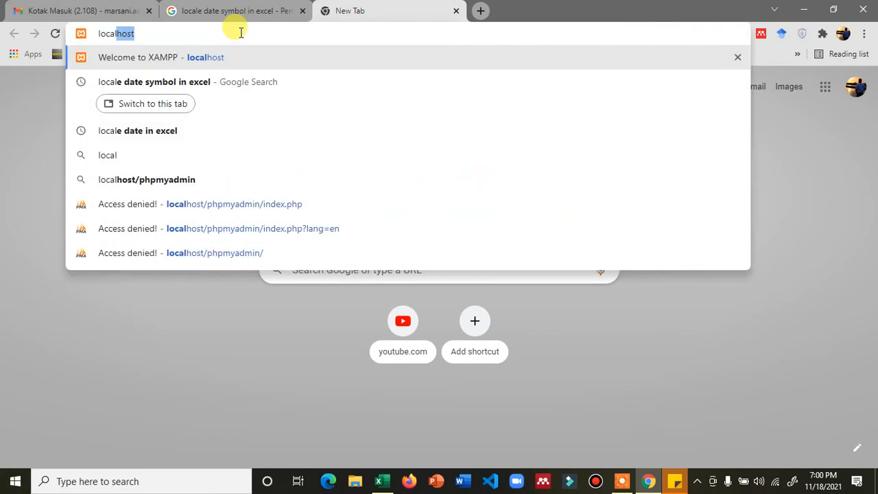
{"action": "type", "text": "e date"}
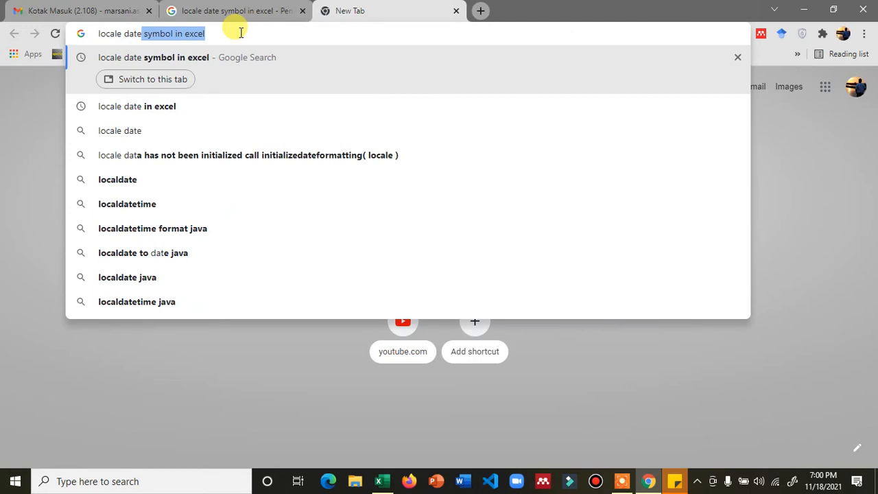
{"action": "type", "text": "date symbol in"}
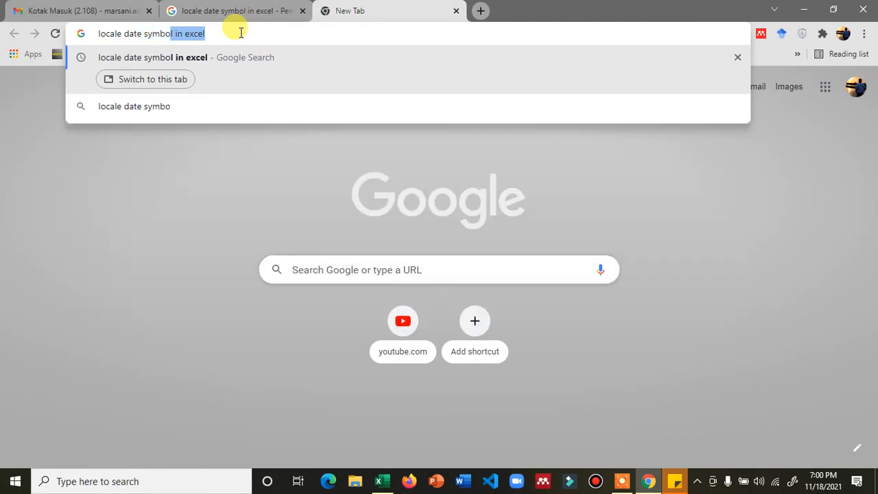
{"action": "type", "text": "exc"}
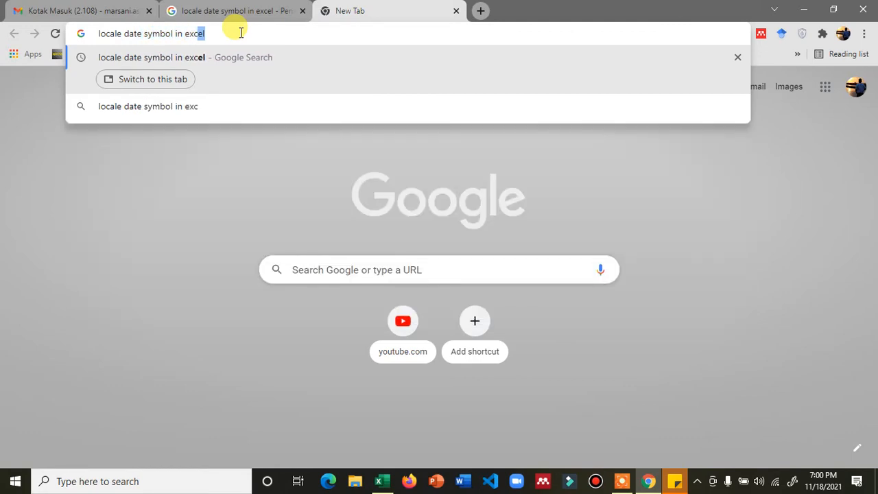
{"action": "type", "text": "e;"}
{"action": "key", "text": "Return"}
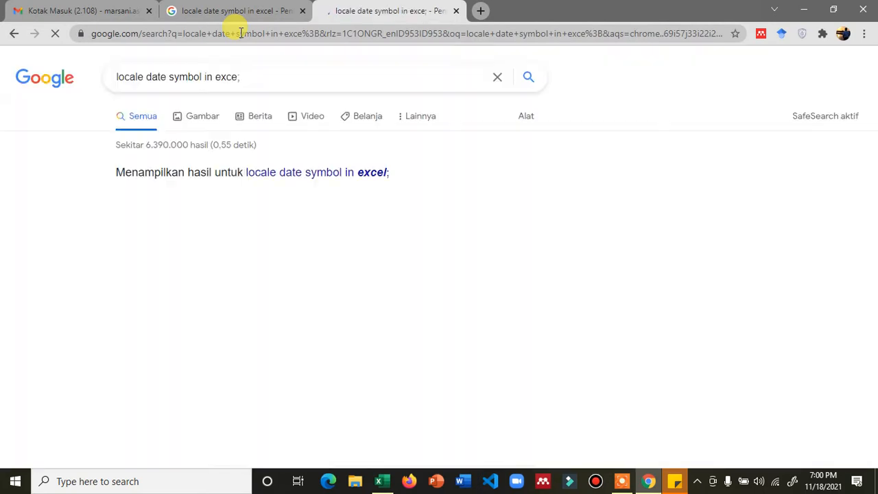
{"action": "left_click", "coordinate": [247, 74]}
{"action": "type", "text": "l"}
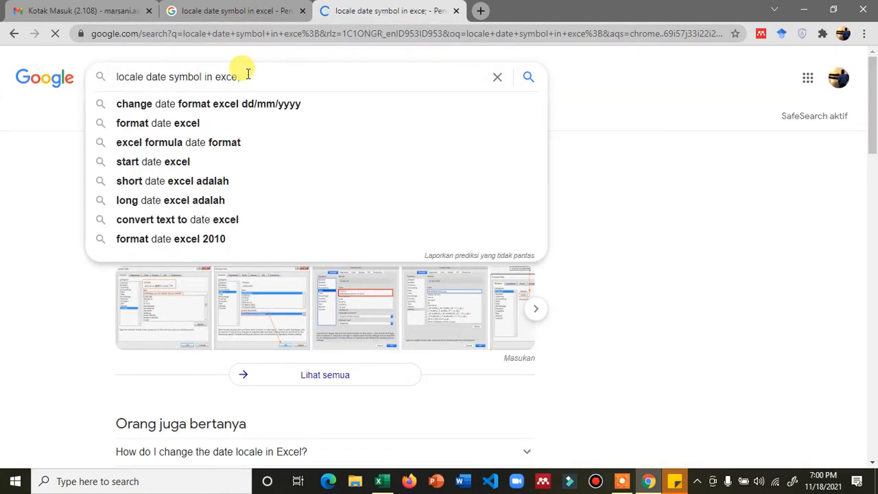
{"action": "key", "text": "Return"}
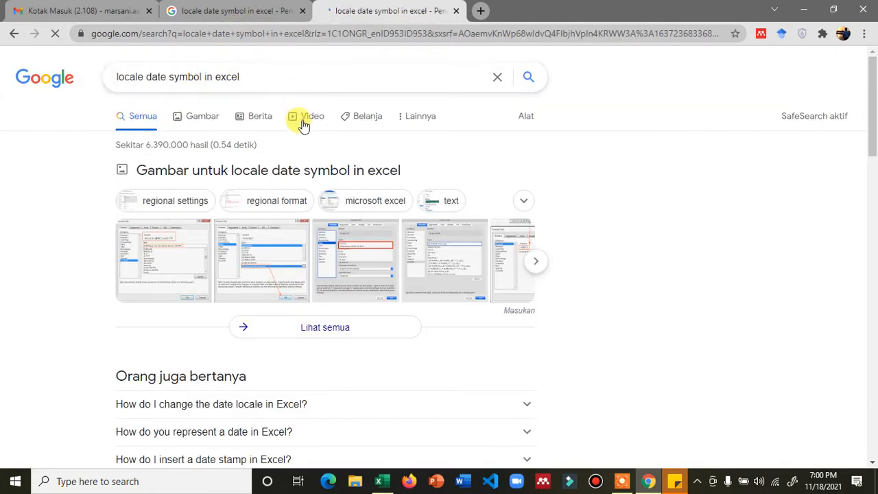
Open the excelribbon.tips.net article "Specifying a Language for the TEXT Function" from the search results
{"action": "scroll", "coordinate": [308, 144], "scroll_direction": "down", "scroll_amount": 6}
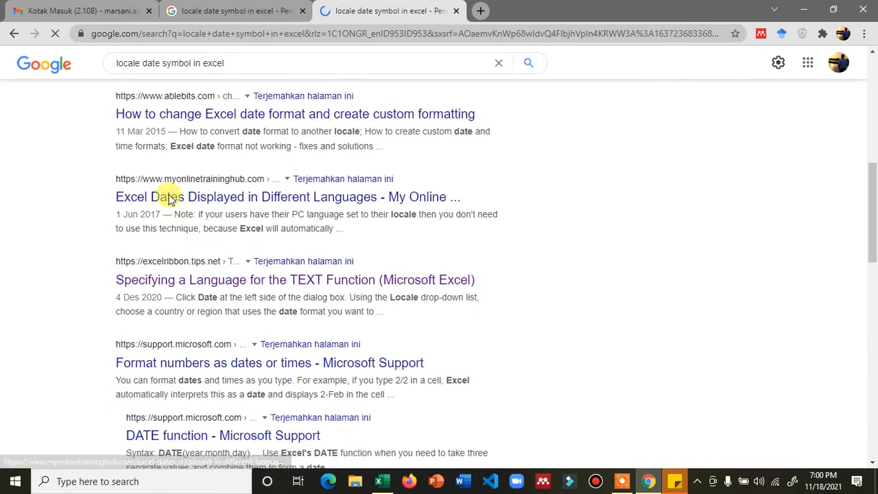
{"action": "scroll", "coordinate": [222, 196], "scroll_direction": "up", "scroll_amount": 2}
{"action": "scroll", "coordinate": [179, 261], "scroll_direction": "down", "scroll_amount": 1}
{"action": "scroll", "coordinate": [184, 268], "scroll_direction": "down", "scroll_amount": 1}
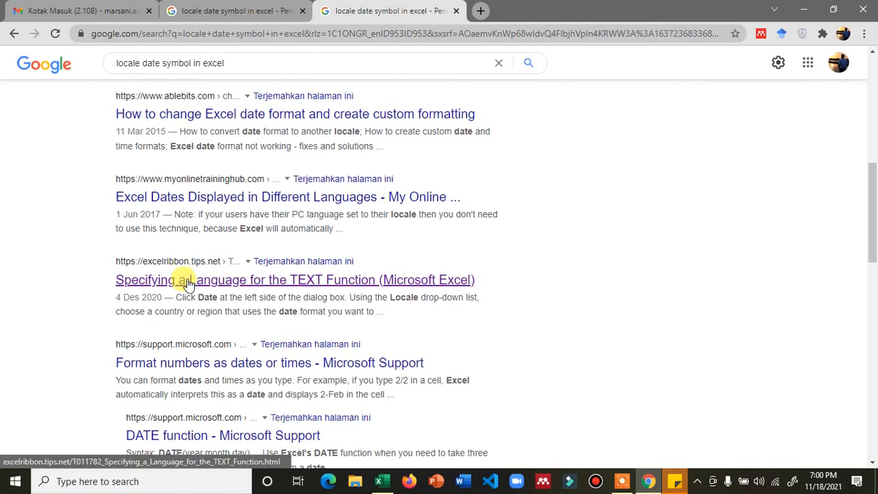
{"action": "left_click", "coordinate": [186, 280]}
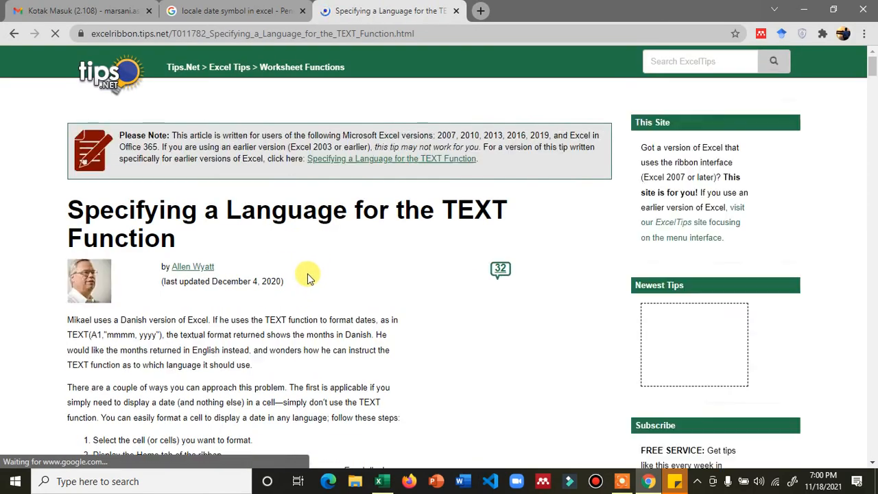
Examine the article's table of language codes usable in the TEXT function's format string
{"action": "scroll", "coordinate": [310, 276], "scroll_direction": "down", "scroll_amount": 9}
{"action": "scroll", "coordinate": [306, 271], "scroll_direction": "down", "scroll_amount": 7}
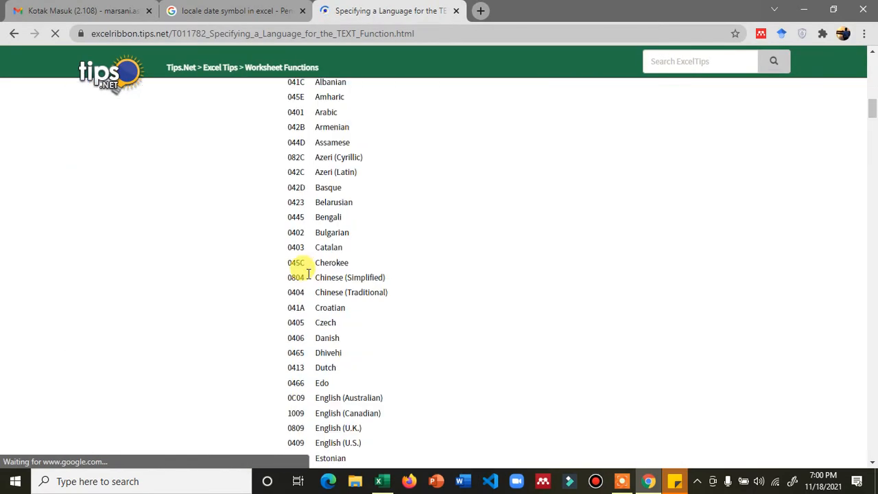
{"action": "scroll", "coordinate": [304, 275], "scroll_direction": "up", "scroll_amount": 2}
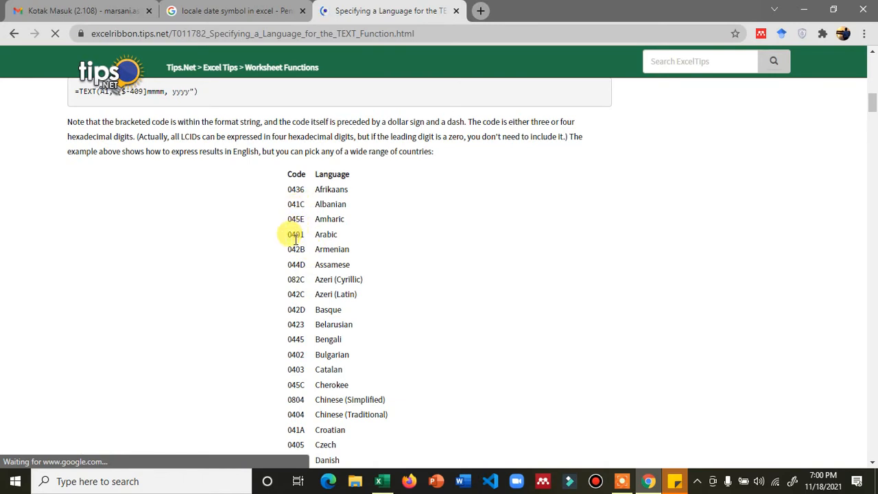
Find the Indonesian entry in the article's language code table and review the sample TEXT formula with its bracketed code
{"action": "scroll", "coordinate": [334, 281], "scroll_direction": "down", "scroll_amount": 3}
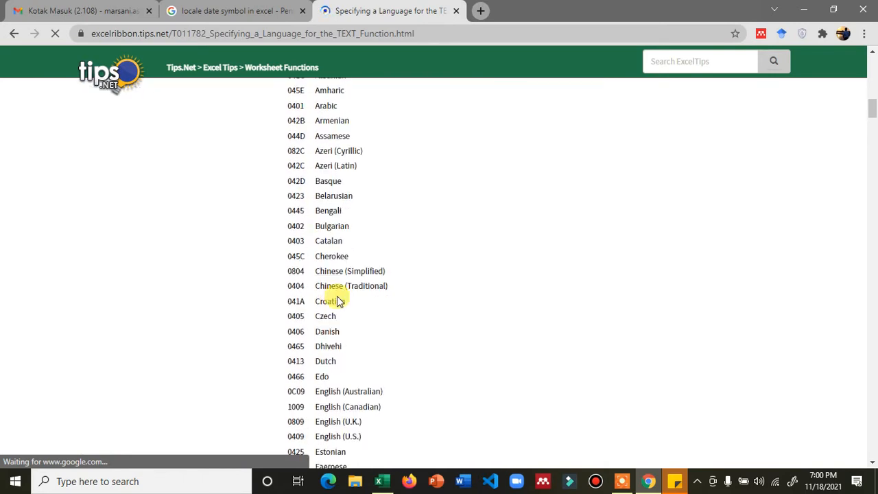
{"action": "scroll", "coordinate": [321, 306], "scroll_direction": "down", "scroll_amount": 2}
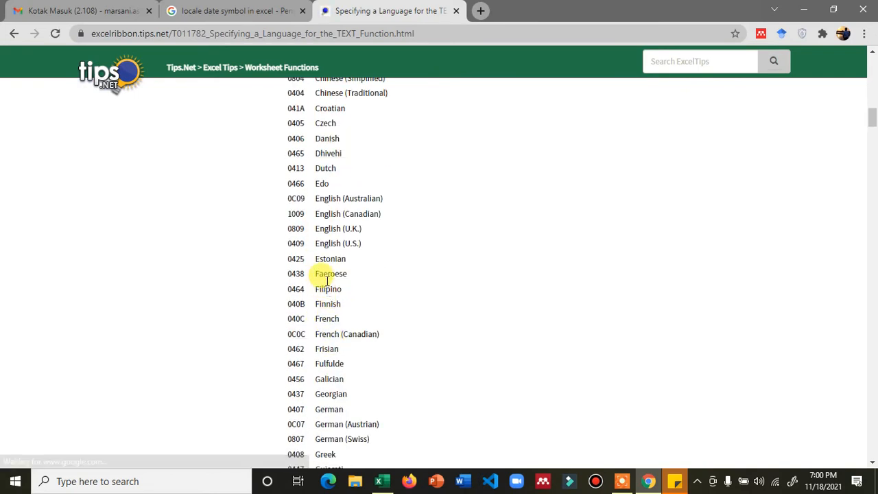
{"action": "scroll", "coordinate": [324, 267], "scroll_direction": "down", "scroll_amount": 3}
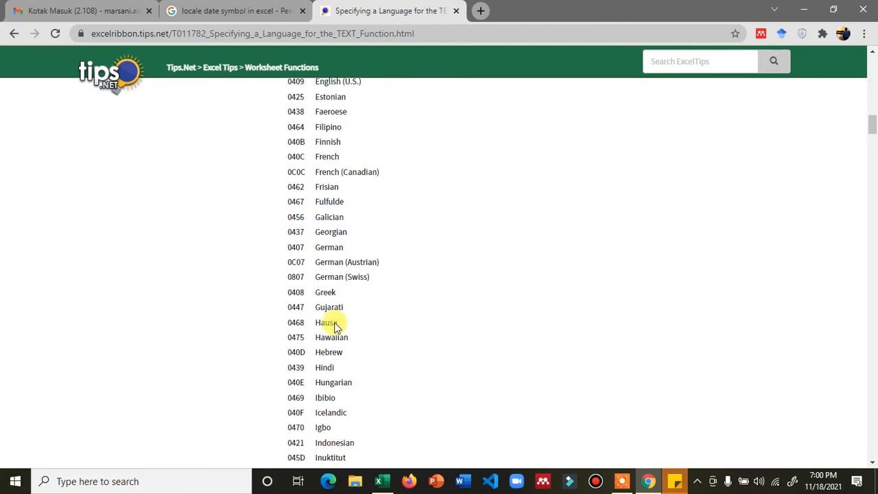
{"action": "scroll", "coordinate": [337, 347], "scroll_direction": "down", "scroll_amount": 1}
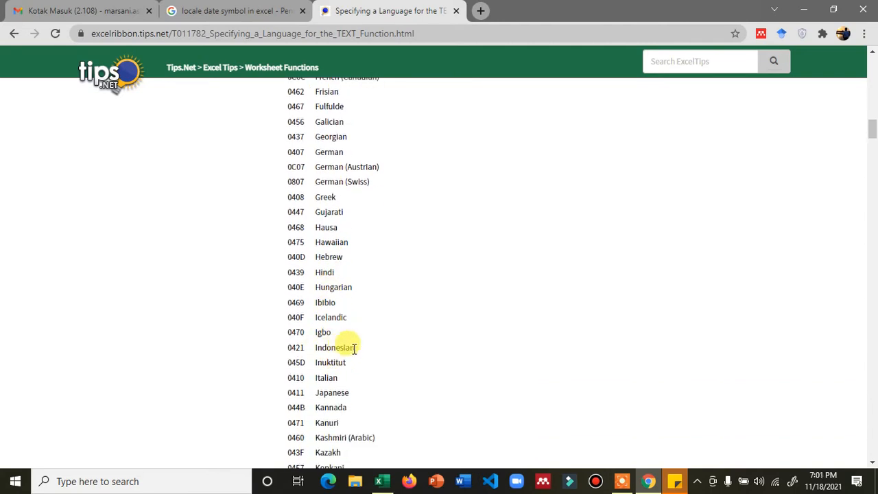
{"action": "left_click", "coordinate": [267, 353], "text": "shift"}
{"action": "triple_click", "coordinate": [284, 349]}
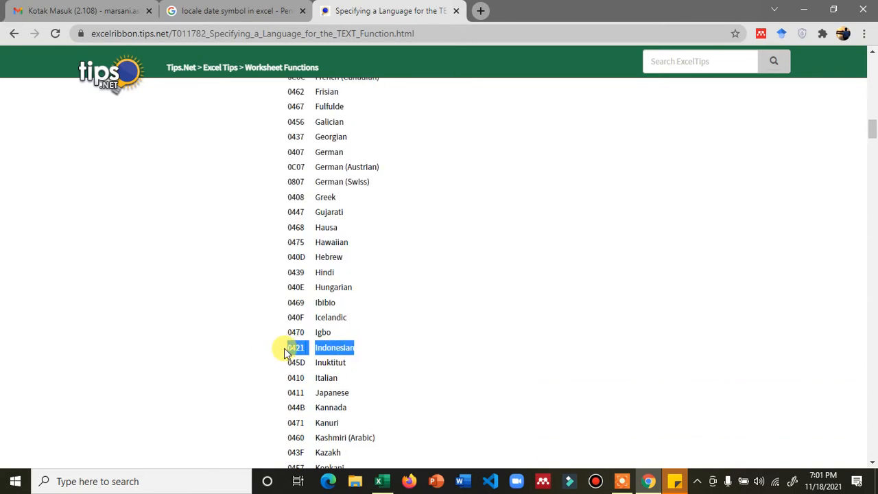
{"action": "scroll", "coordinate": [322, 340], "scroll_direction": "up", "scroll_amount": 15}
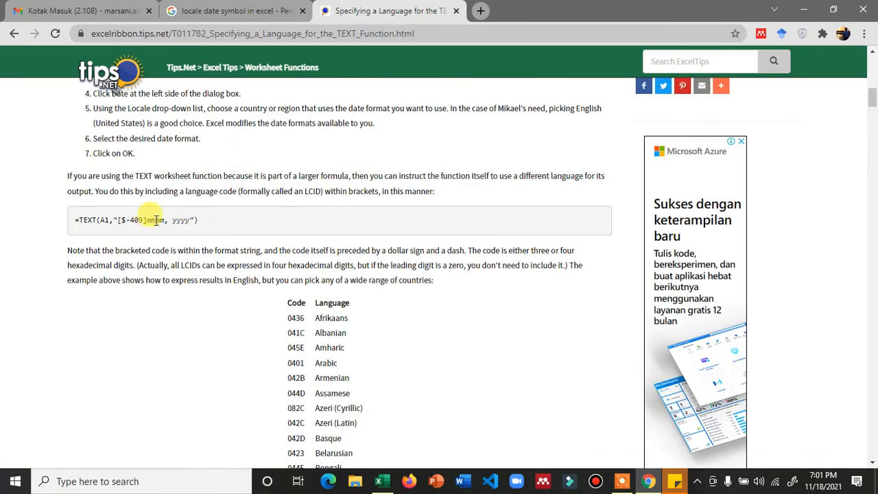
{"action": "left_click_drag", "start_coordinate": [83, 220], "coordinate": [185, 222]}
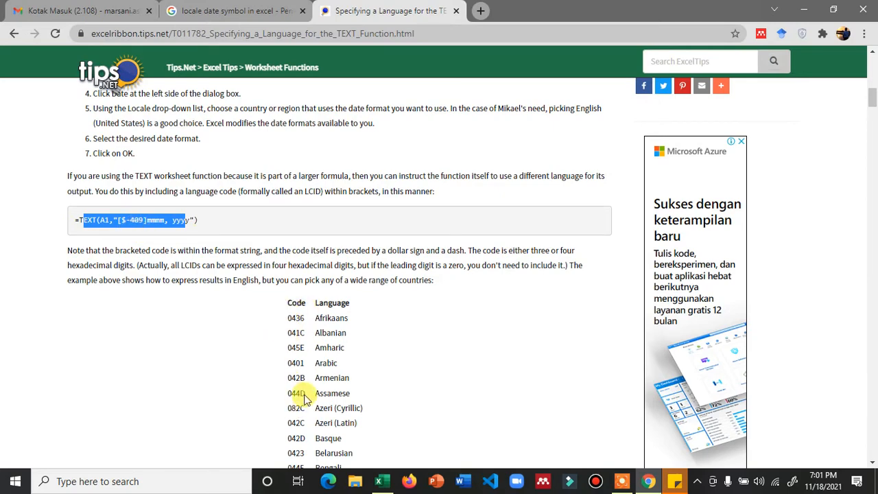
Switch back to the Excel workbook and review the dates in E7 and E4 and the formulas in G4 to J4
{"action": "left_click", "coordinate": [804, 9]}
{"action": "left_click", "coordinate": [246, 326]}
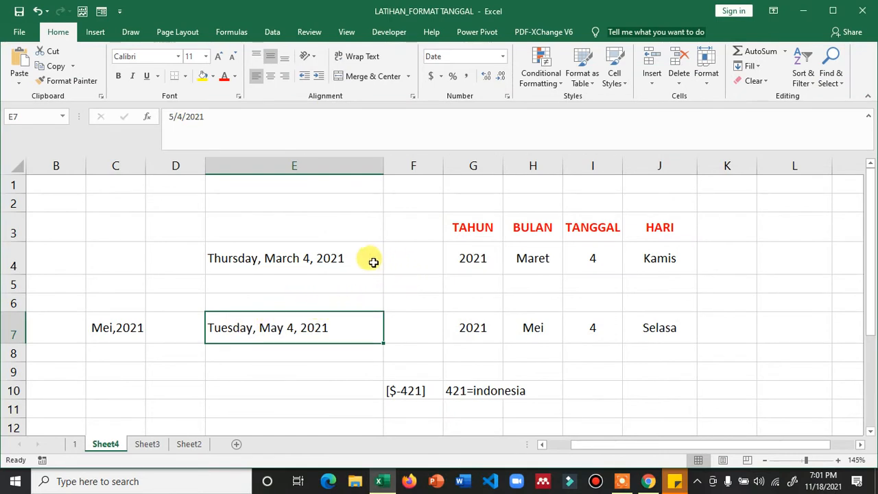
{"action": "left_click", "coordinate": [336, 266]}
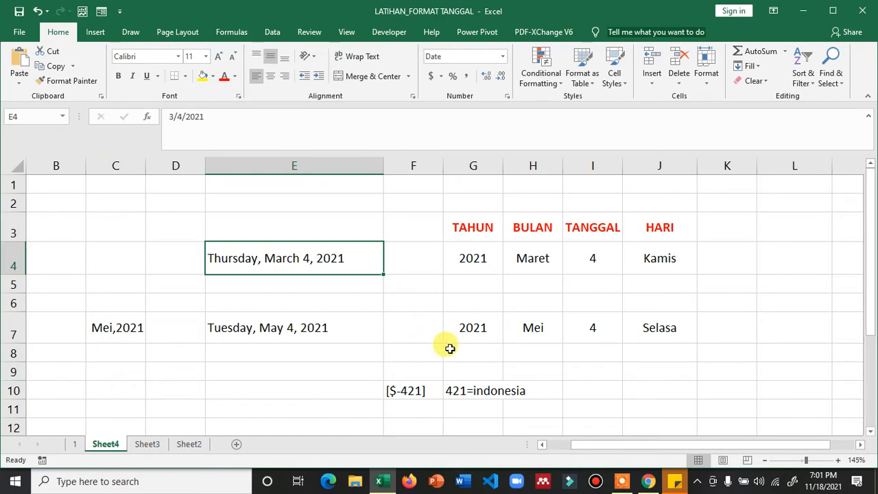
{"action": "left_click", "coordinate": [477, 256]}
{"action": "left_click", "coordinate": [533, 258]}
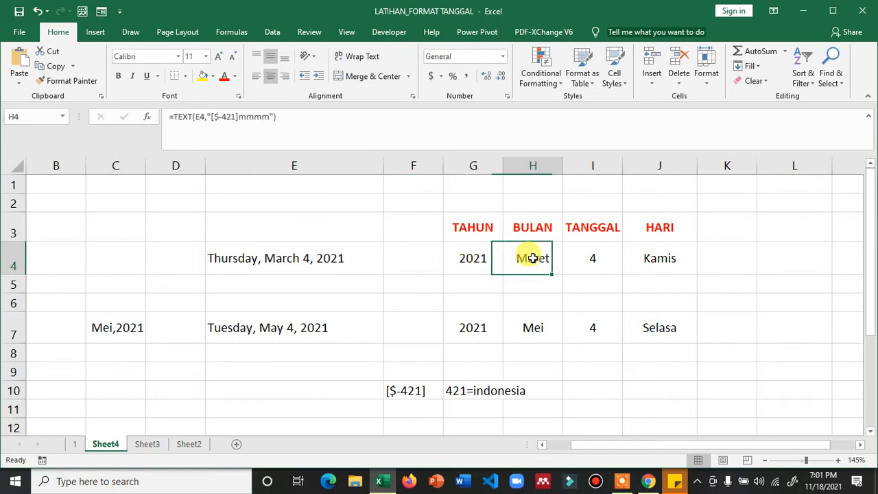
{"action": "left_click", "coordinate": [592, 254]}
{"action": "left_click", "coordinate": [655, 260]}
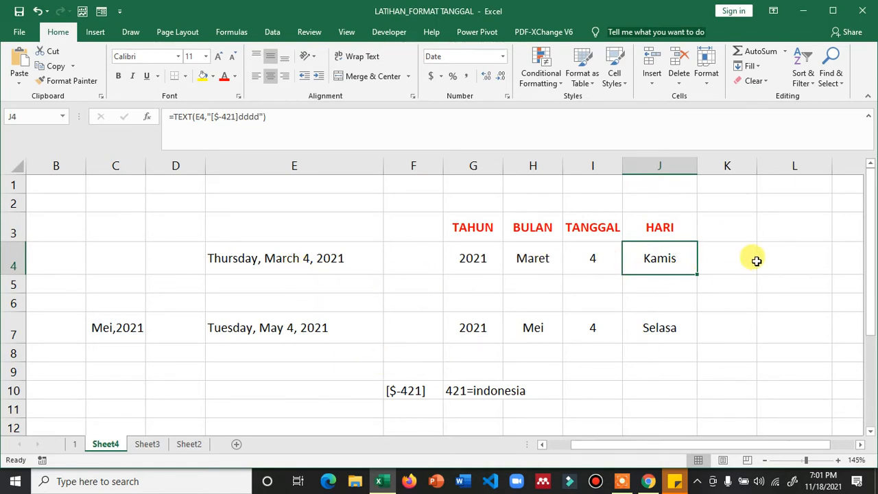
Add the heading "selisih hari" in cell K3 and autofit the width of column K
{"action": "left_click", "coordinate": [735, 228]}
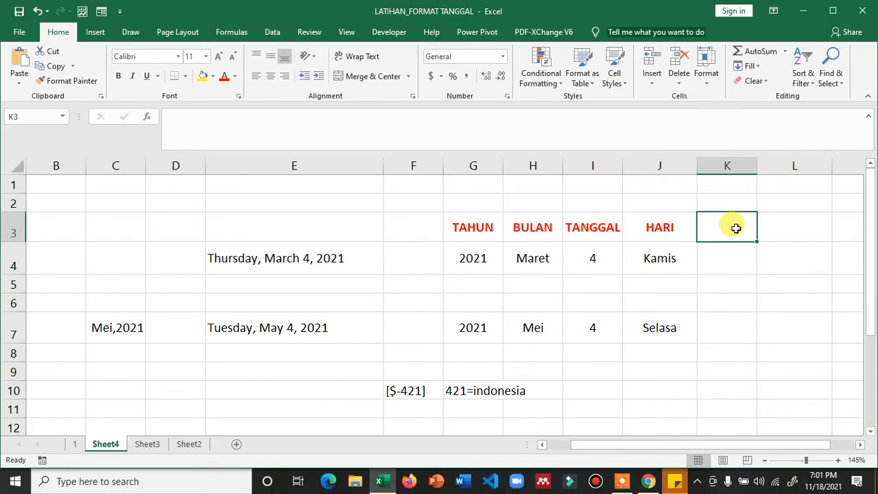
{"action": "key", "text": "Right"}
{"action": "key", "text": "Left"}
{"action": "key", "text": "Right"}
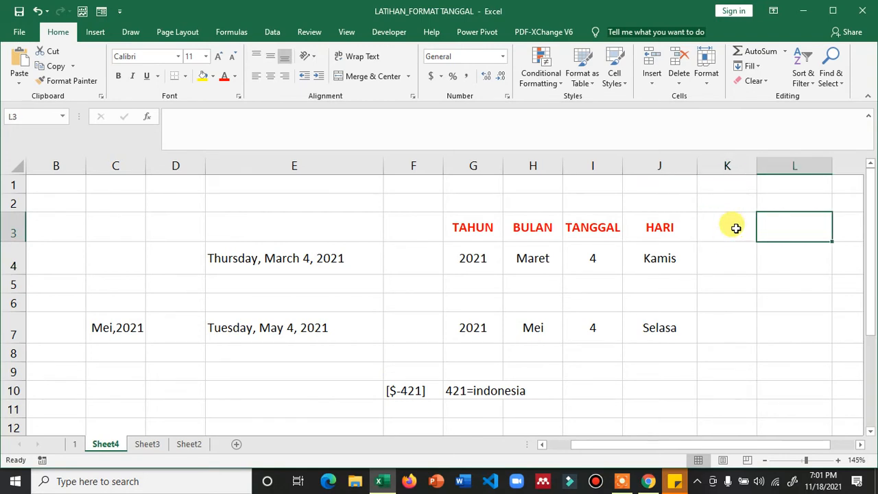
{"action": "scroll", "coordinate": [736, 228], "scroll_direction": "right", "scroll_amount": 1}
{"action": "key", "text": "Left"}
{"action": "type", "text": "sel"}
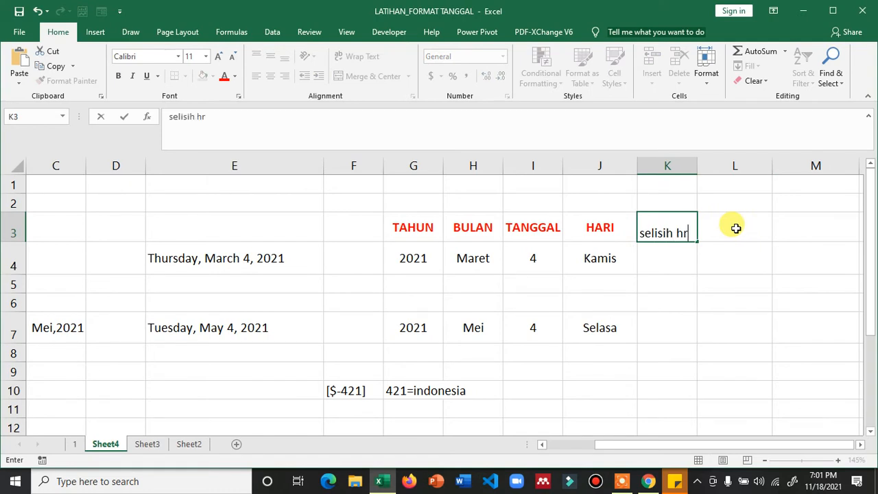
{"action": "type", "text": "isih hari"}
{"action": "key", "text": "ctrl+Return"}
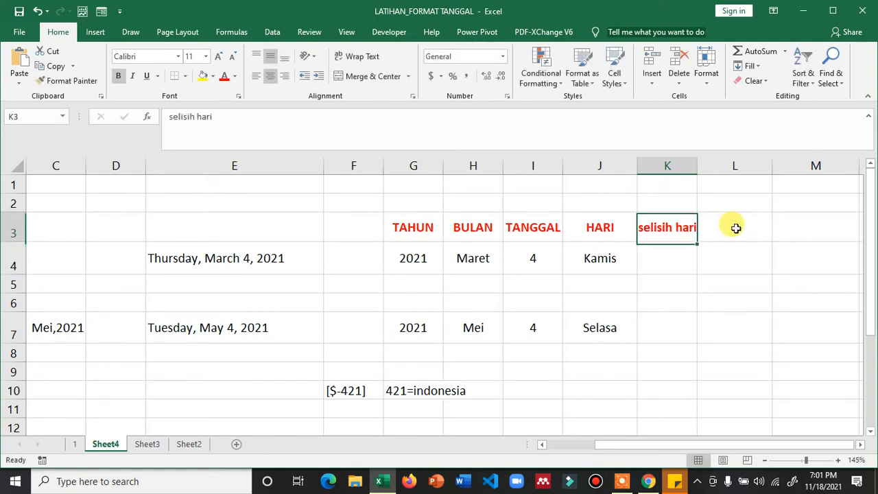
{"action": "double_click", "coordinate": [699, 171]}
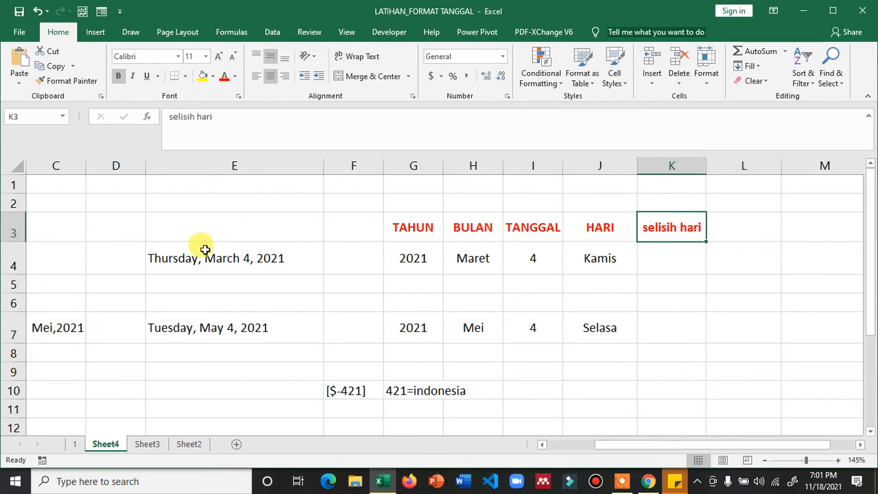
Enter =DAYS(E7,E4) in cell K4 to calculate the number of days between the two dates
{"action": "left_click", "coordinate": [214, 259]}
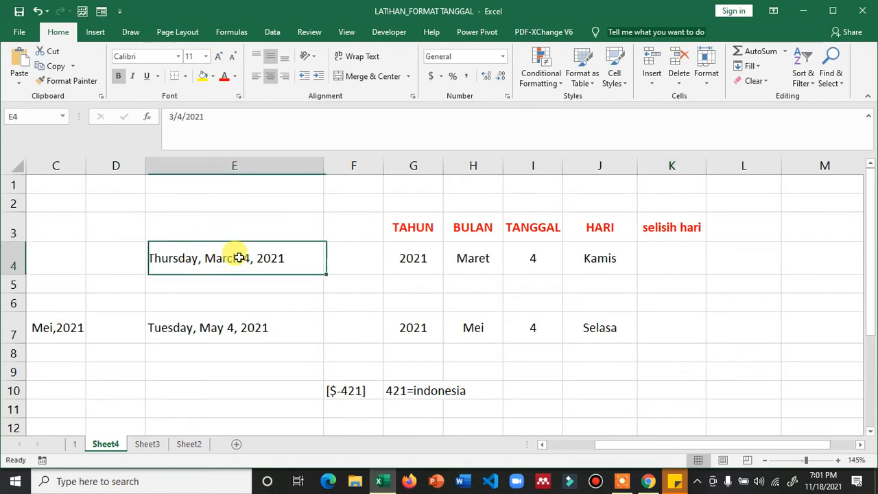
{"action": "left_click", "coordinate": [236, 330]}
{"action": "left_click", "coordinate": [673, 258]}
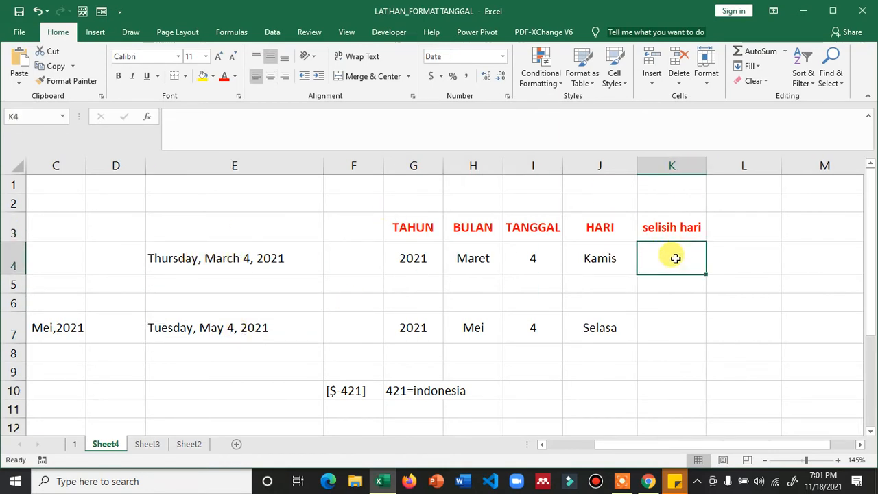
{"action": "type", "text": "=day"}
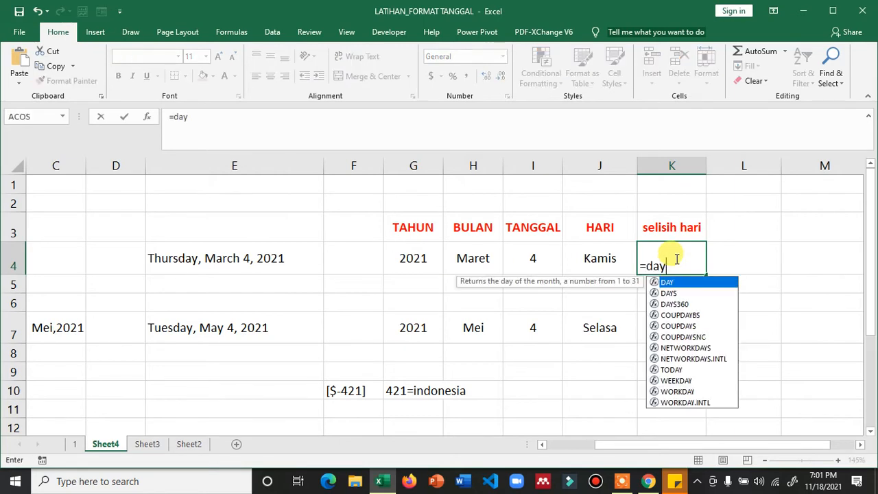
{"action": "type", "text": "s("}
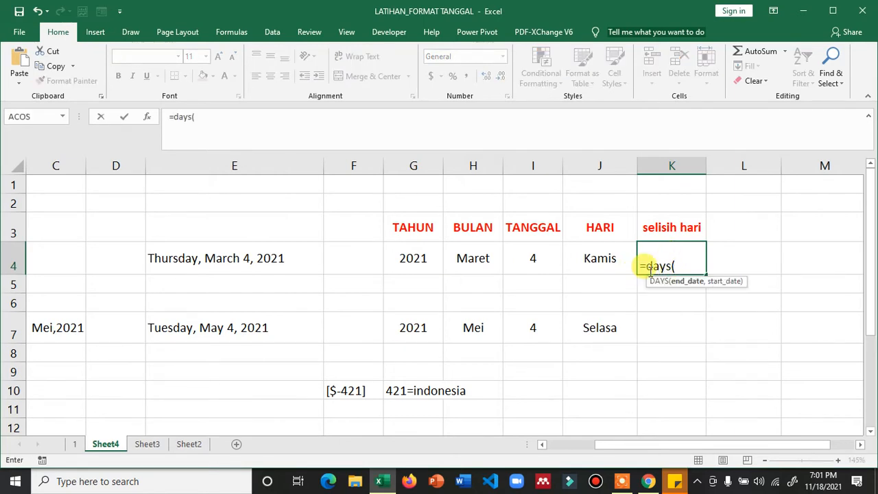
{"action": "key", "text": "BackSpace"}
{"action": "key", "text": "BackSpace"}
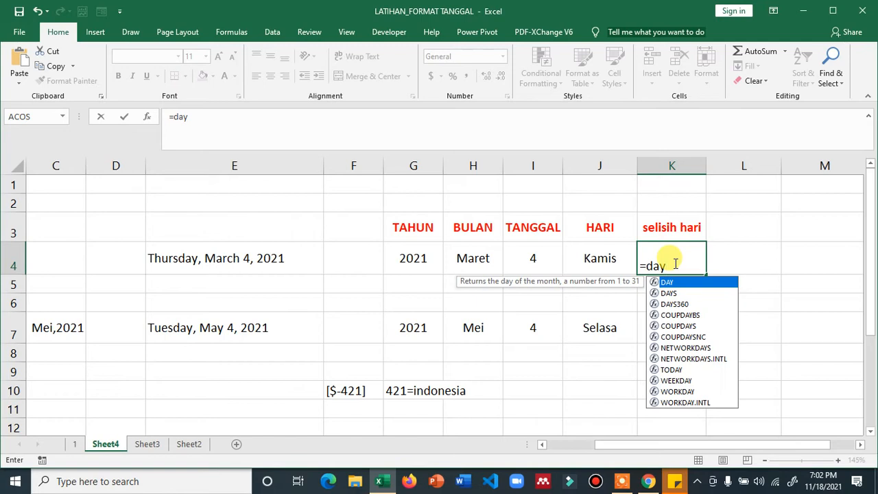
{"action": "type", "text": "s"}
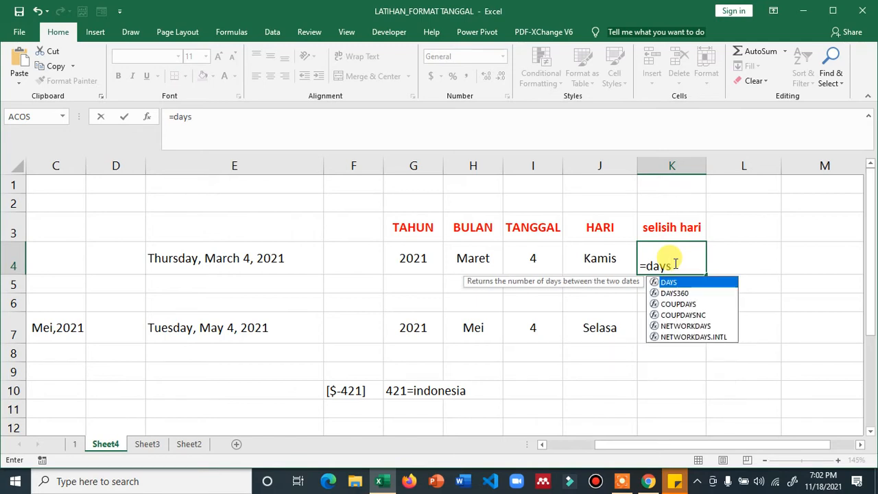
{"action": "type", "text": "("}
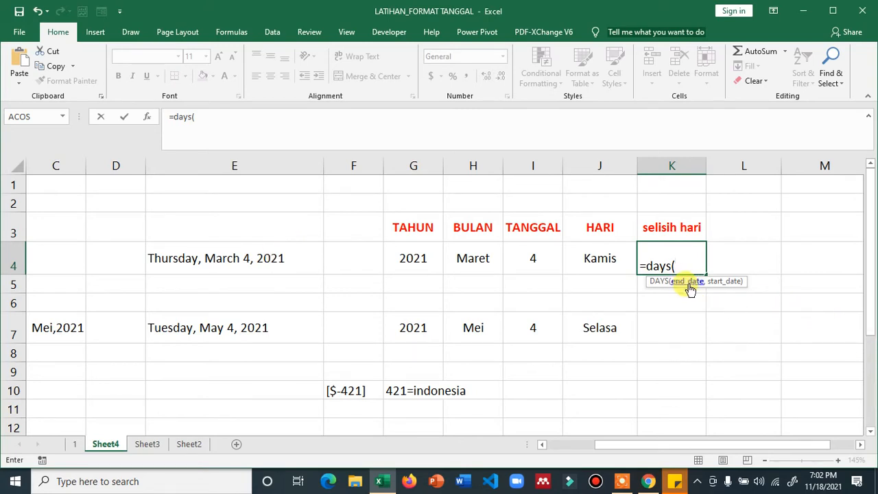
{"action": "left_click", "coordinate": [246, 330]}
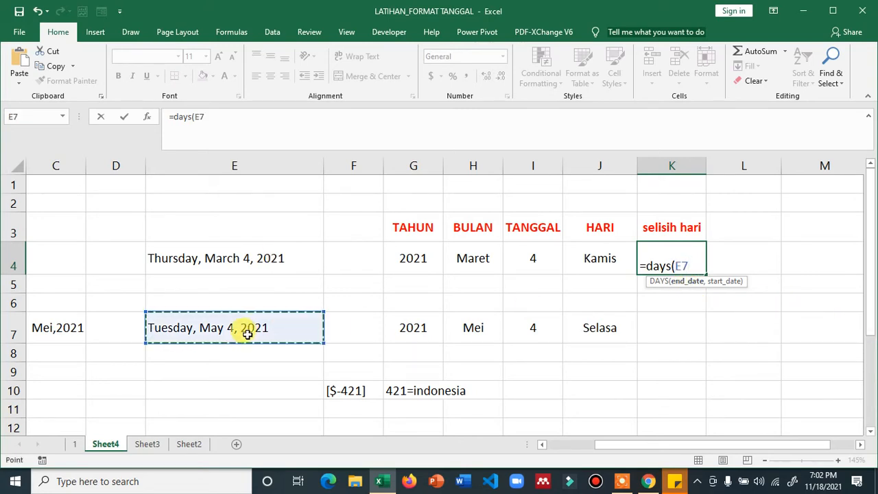
{"action": "type", "text": ","}
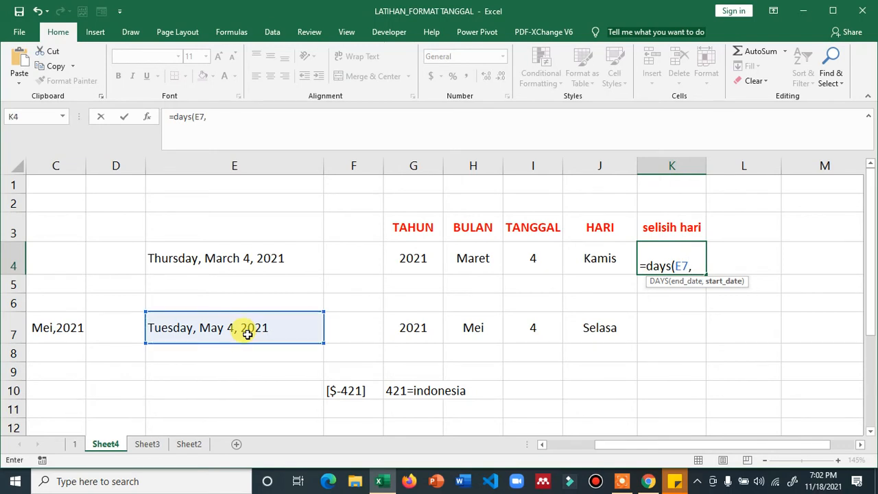
{"action": "left_click", "coordinate": [240, 257]}
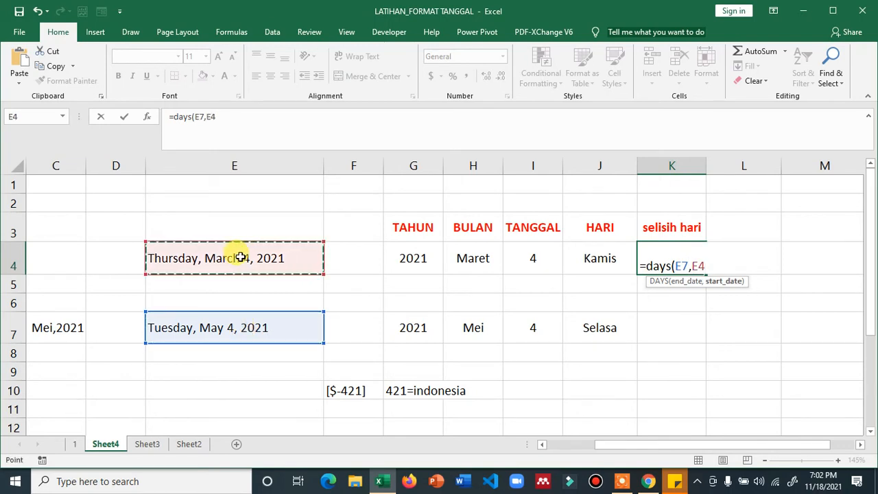
{"action": "type", "text": ")"}
{"action": "key", "text": "Return"}
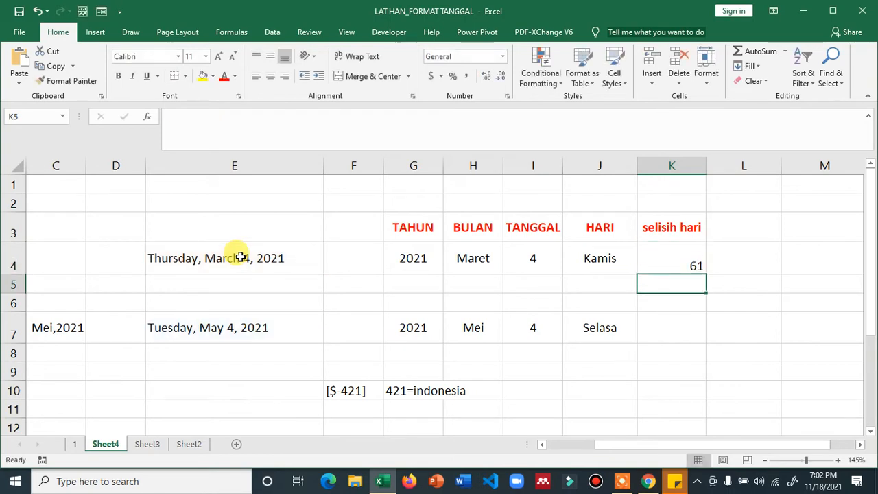
Center the content of cell K4 horizontally
{"action": "key", "text": "Up"}
{"action": "left_click", "coordinate": [270, 77]}
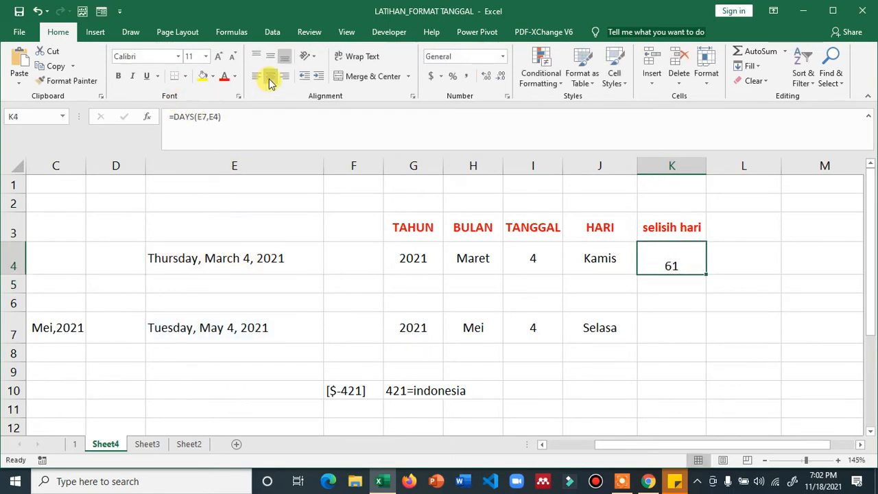